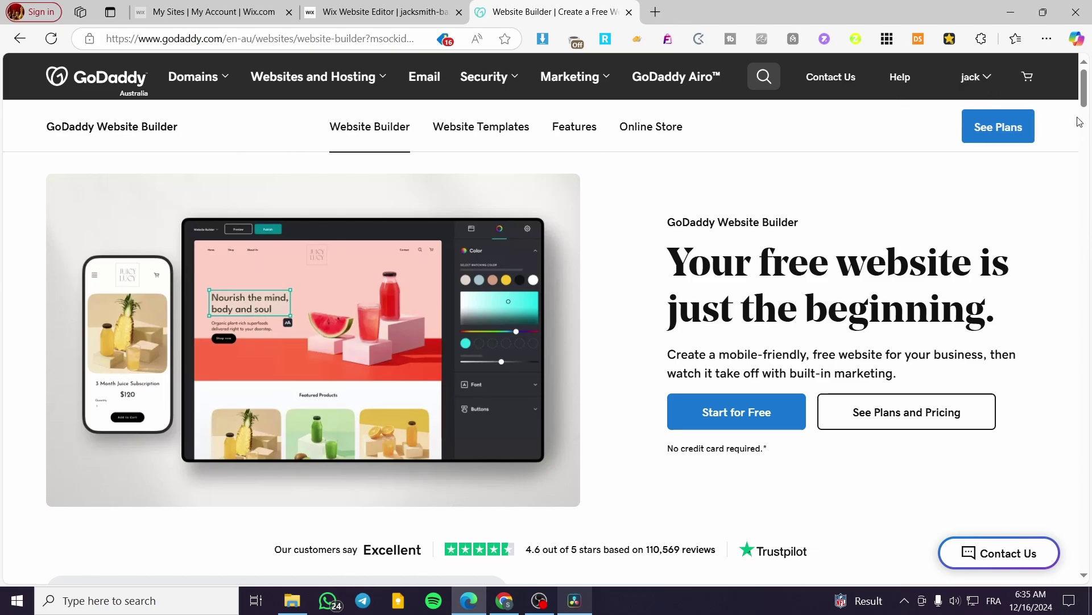
Open the Website Builder product page from the Websites and Hosting offerings.
left_click(988, 79)
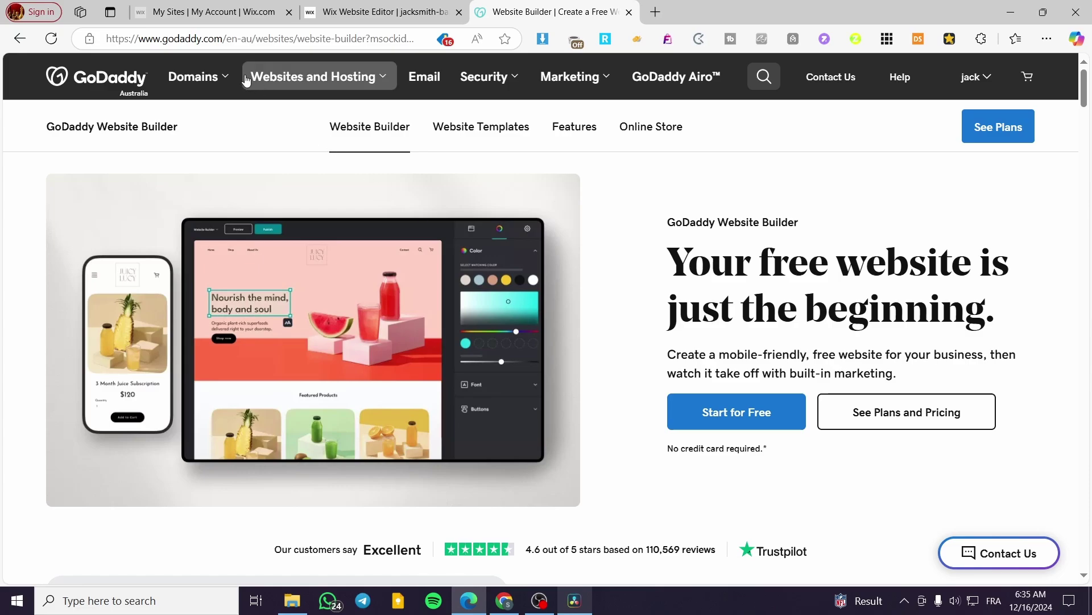
left_click(281, 87)
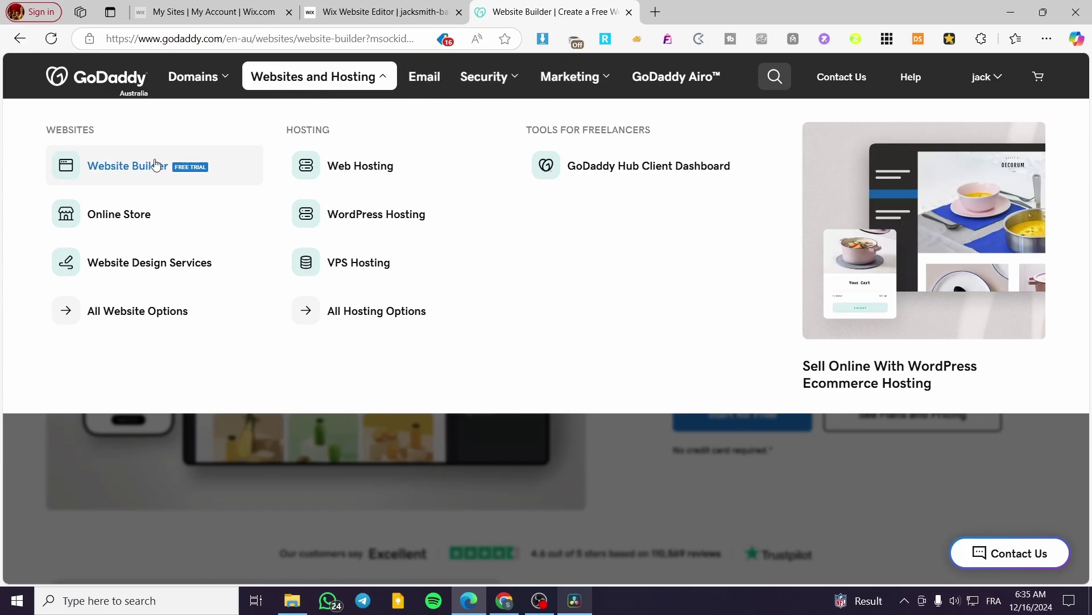
left_click(101, 170)
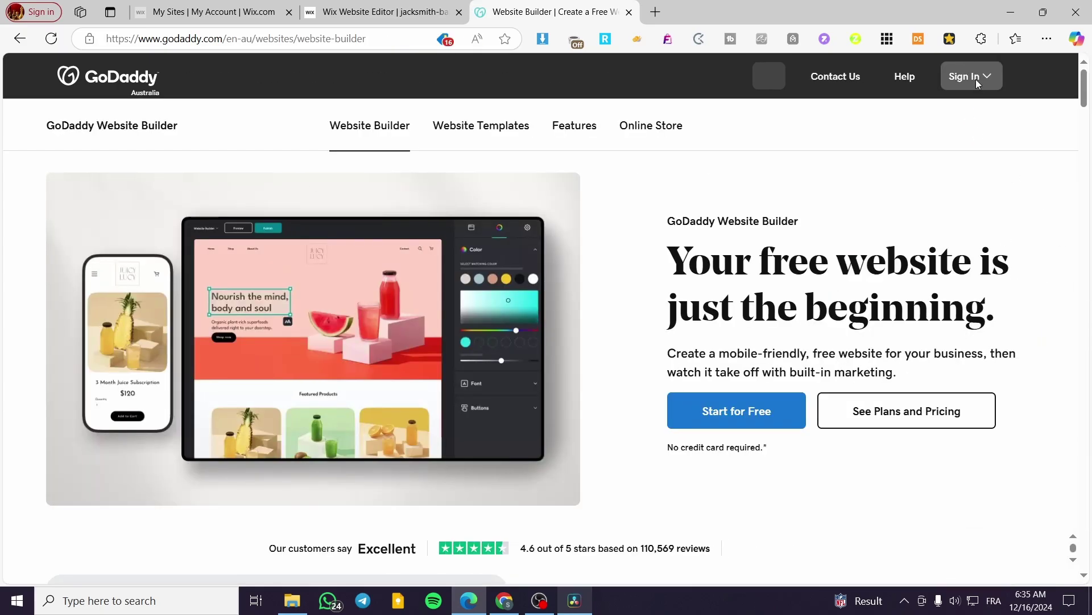
Open the account's My Products page and look through the business websites listed there.
left_click(990, 78)
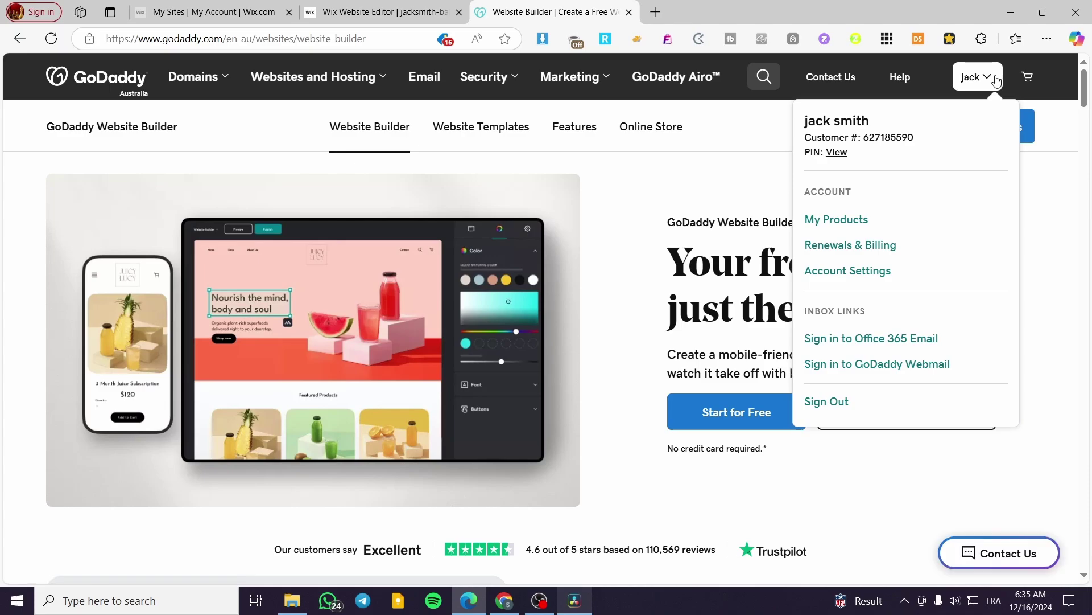
left_click(827, 226)
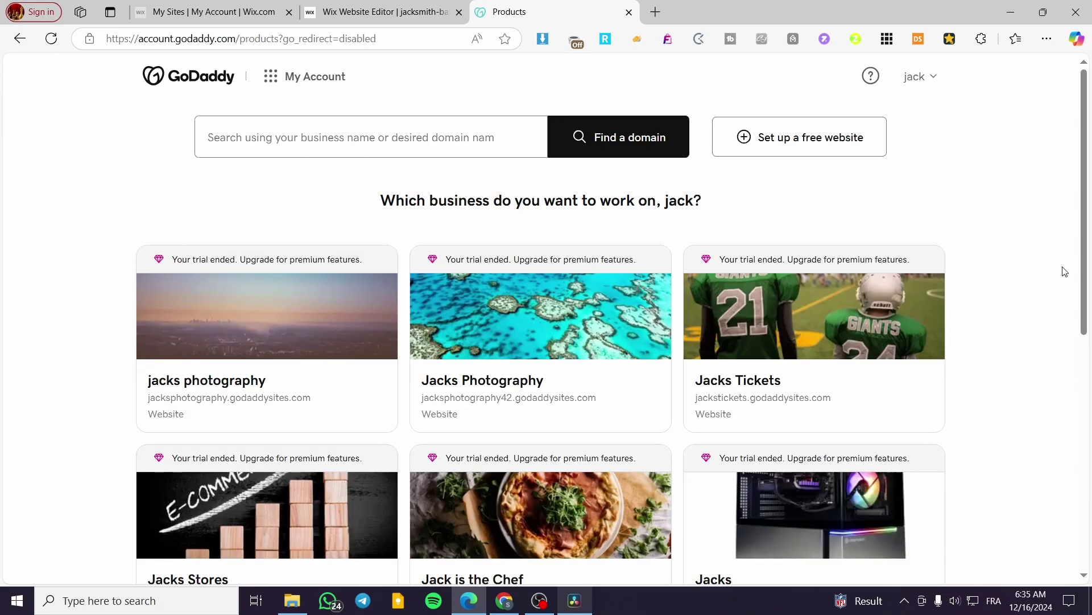
scroll(962, 238, "down", 2)
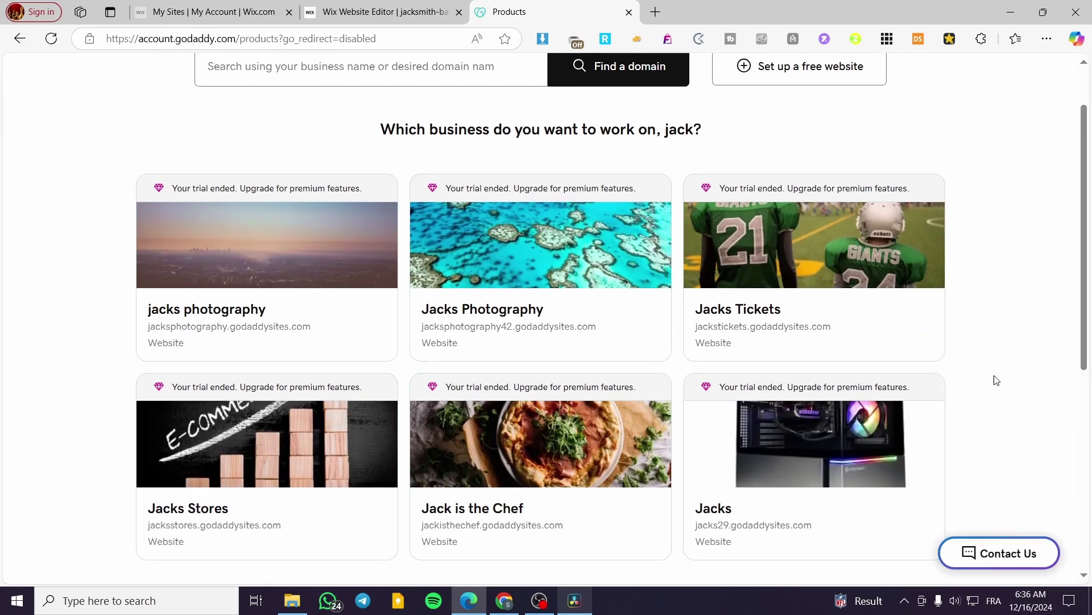
scroll(892, 353, "down", 5)
scroll(1, 390, "up", 3)
scroll(2, 391, "up", 3)
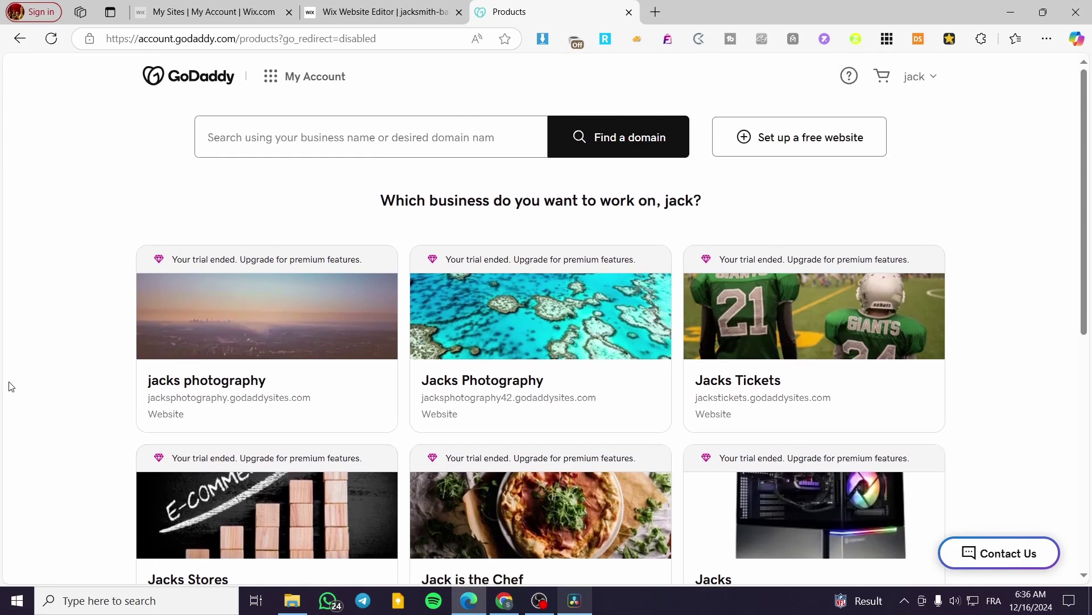
Choose the first jacks photography business, dismiss the plan offer and open its website for editing.
left_click(309, 336)
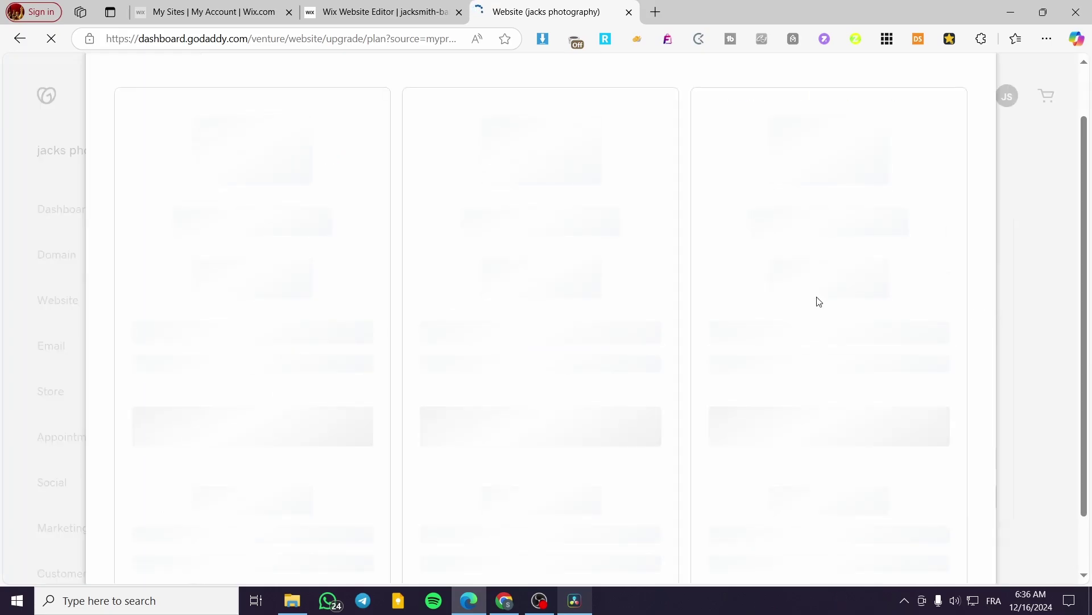
scroll(903, 328, "down", 1)
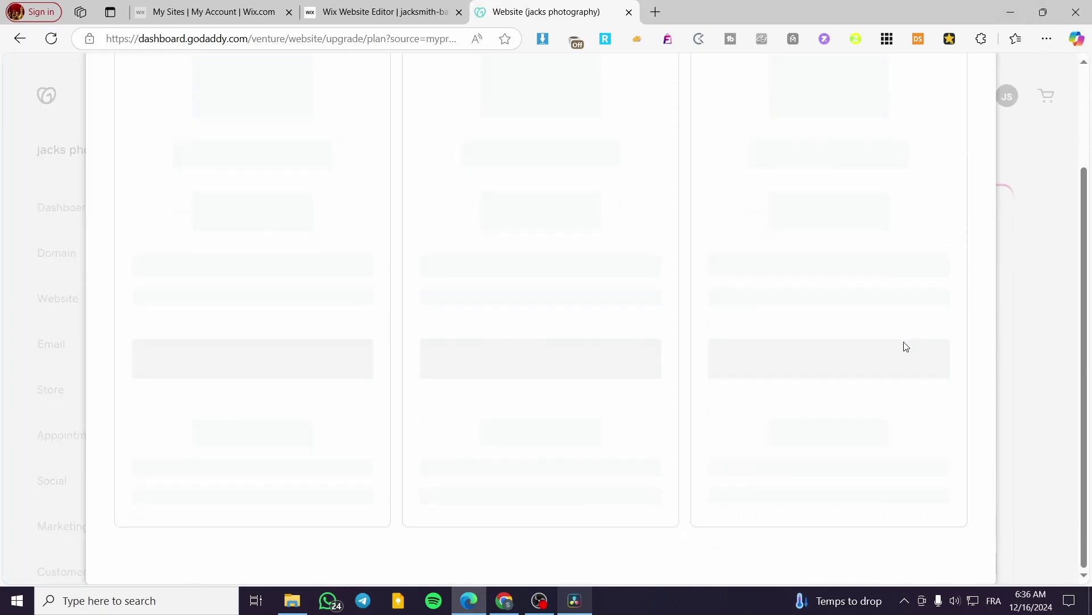
scroll(906, 347, "up", 1)
scroll(943, 219, "up", 1)
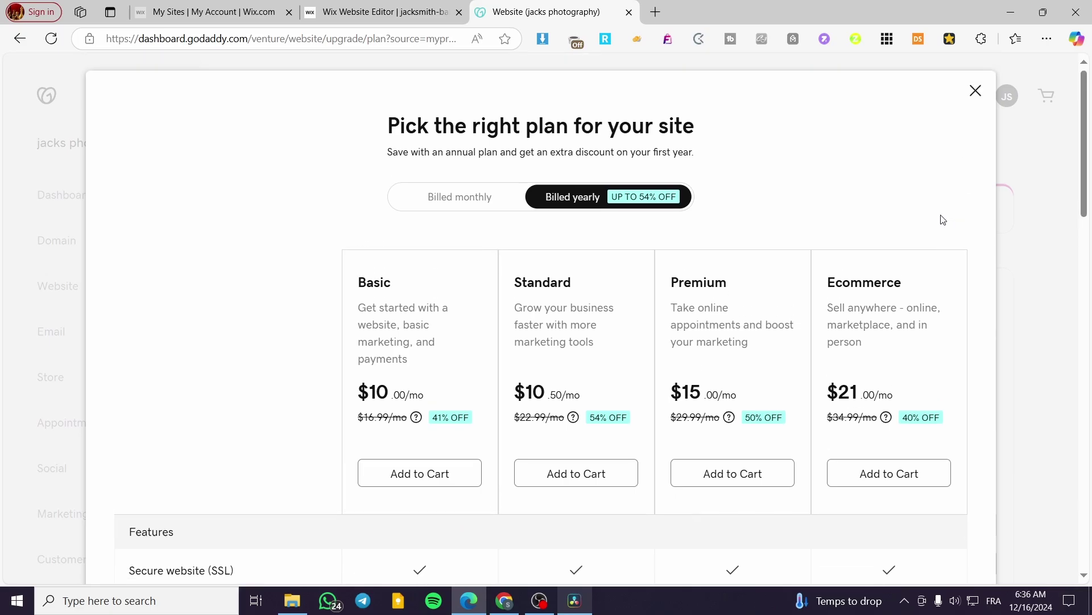
left_click(976, 92)
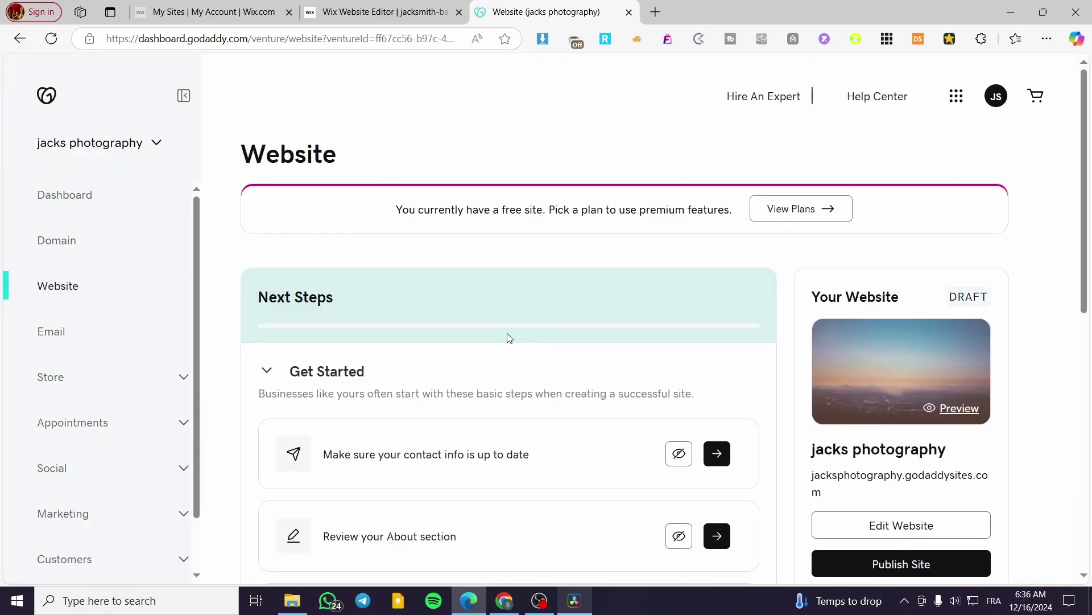
scroll(785, 199, "down", 1)
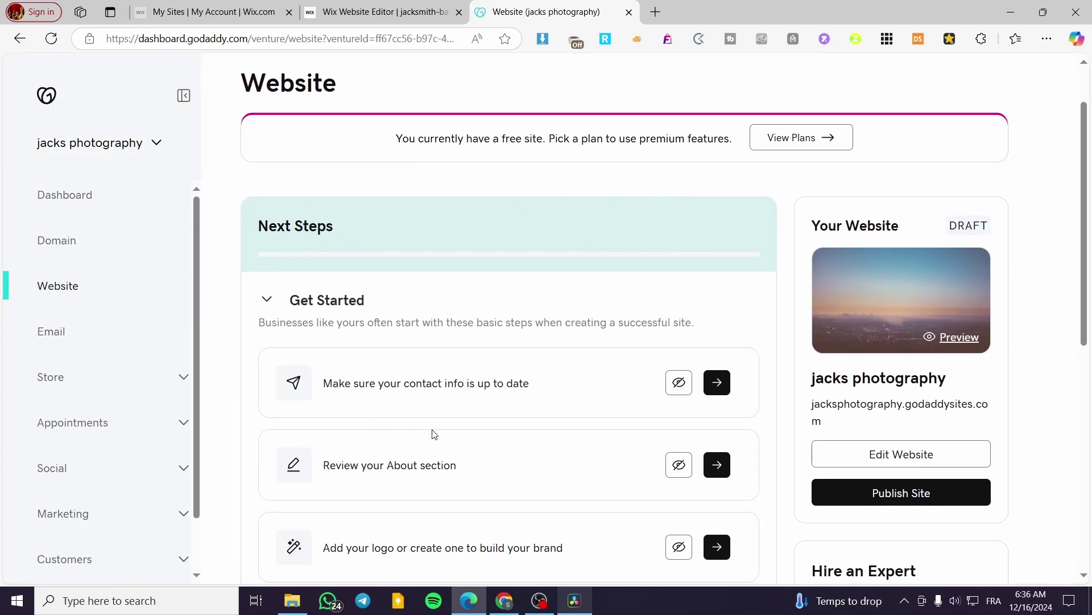
left_click(910, 459)
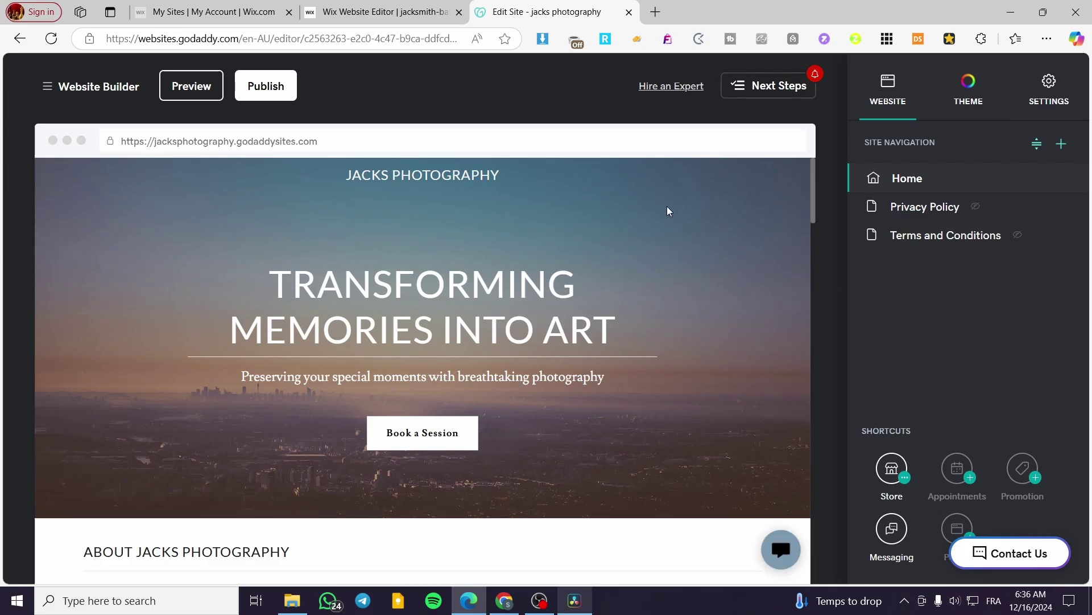
Choose Page as the link type for the word "photography" in the Our Story description, and dismiss the free-site plan banner.
scroll(647, 476, "down", 5)
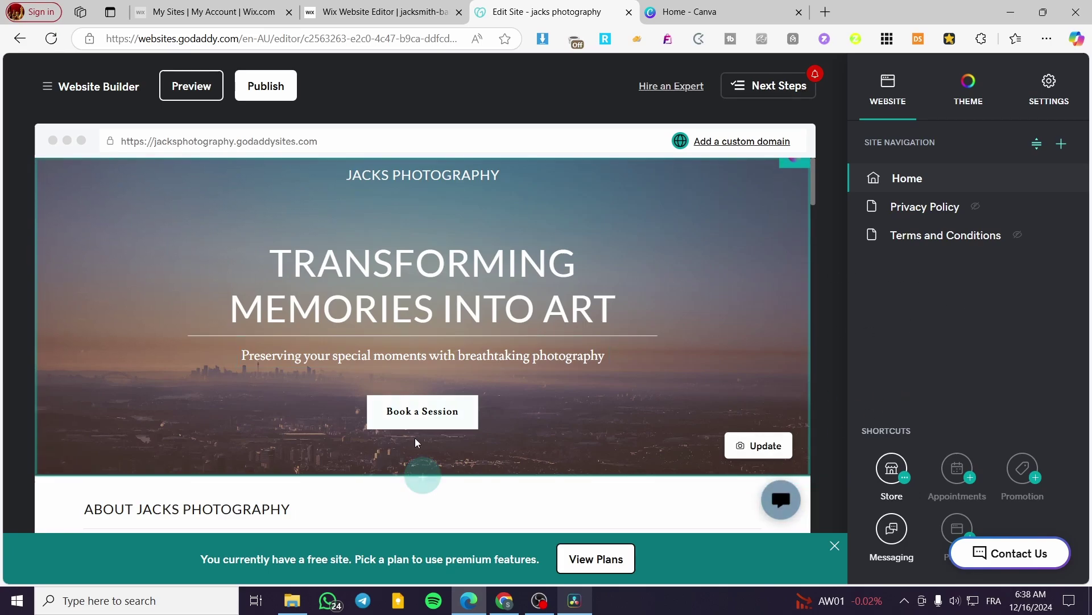
scroll(558, 399, "down", 3)
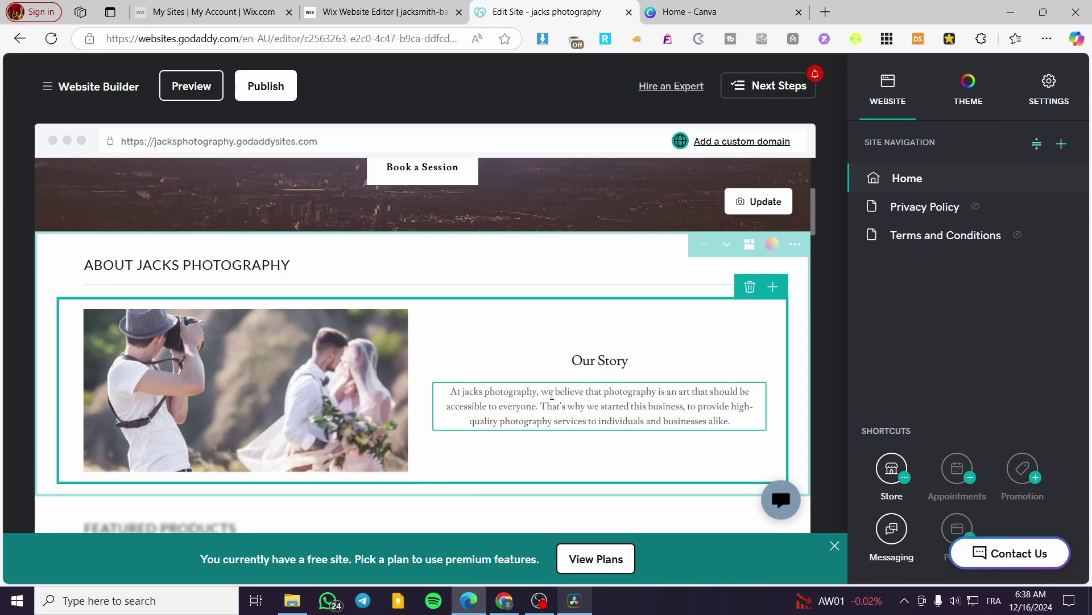
scroll(343, 420, "down", 6)
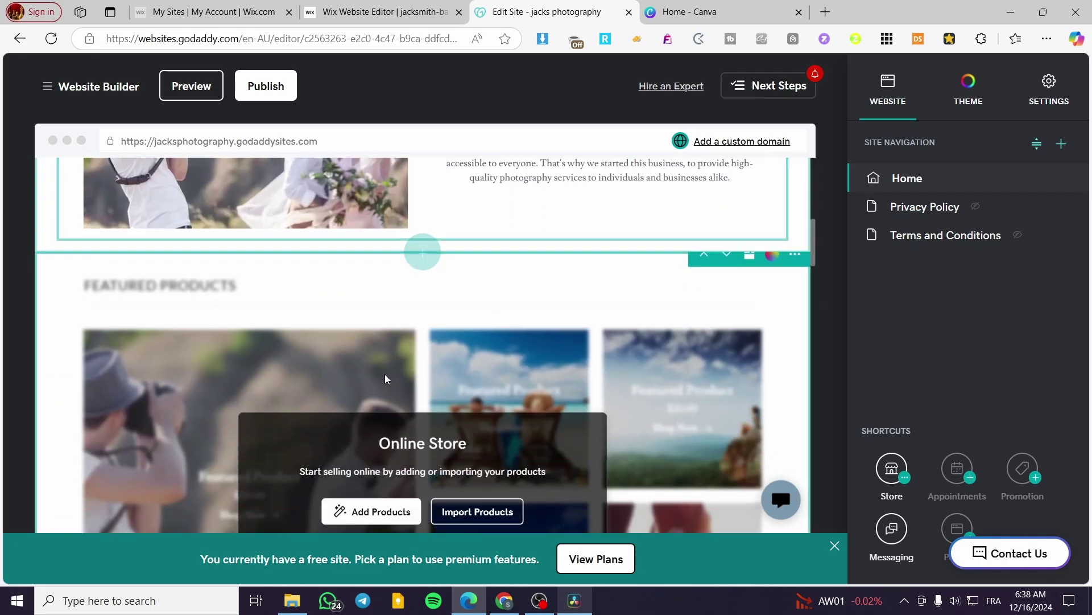
scroll(441, 466, "down", 3)
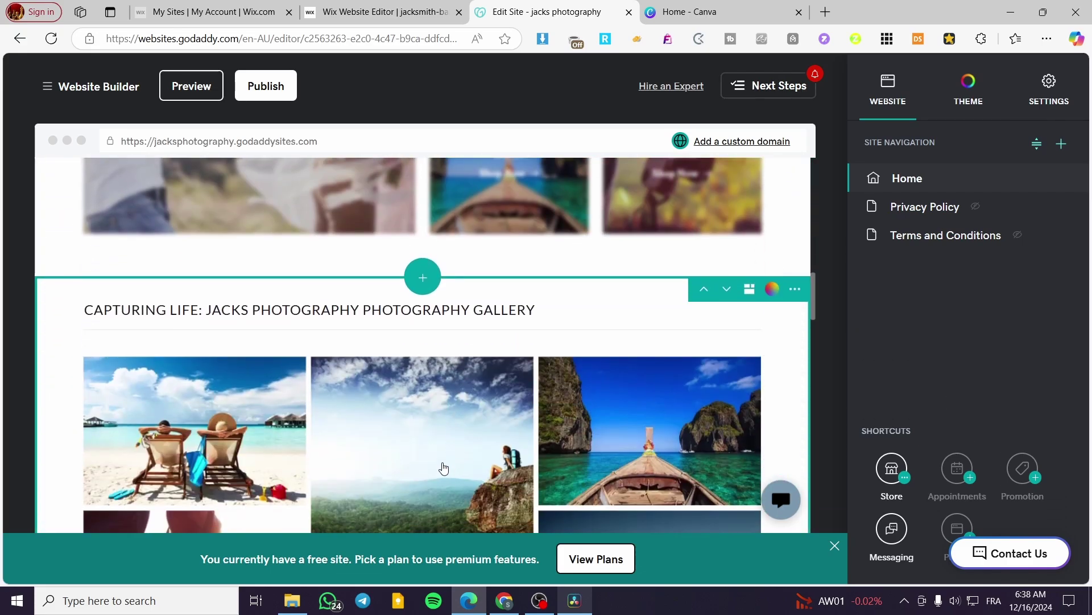
scroll(586, 377, "up", 3)
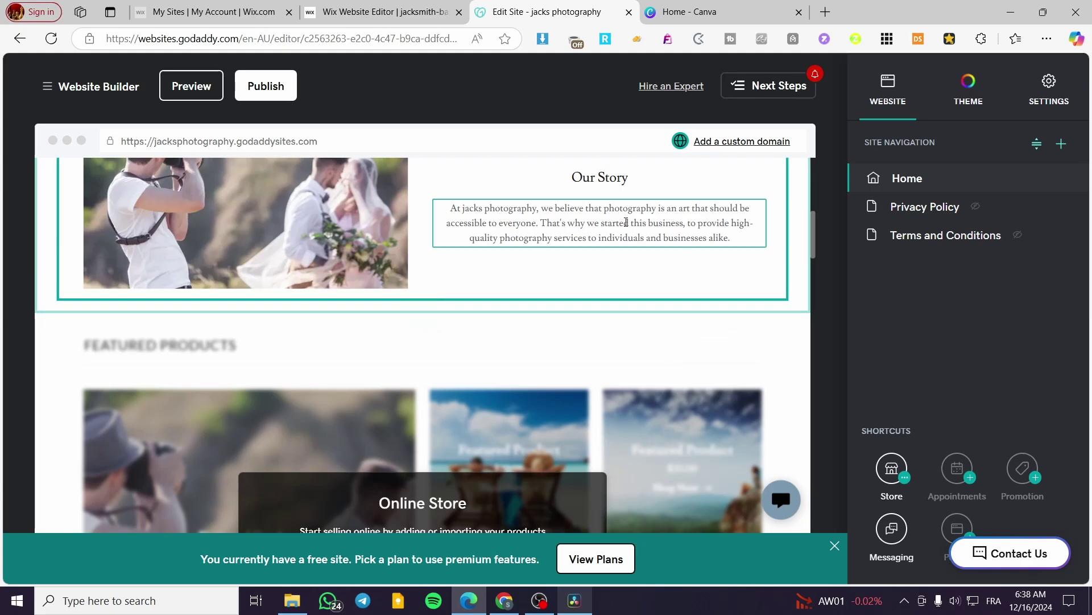
scroll(476, 222, "up", 2)
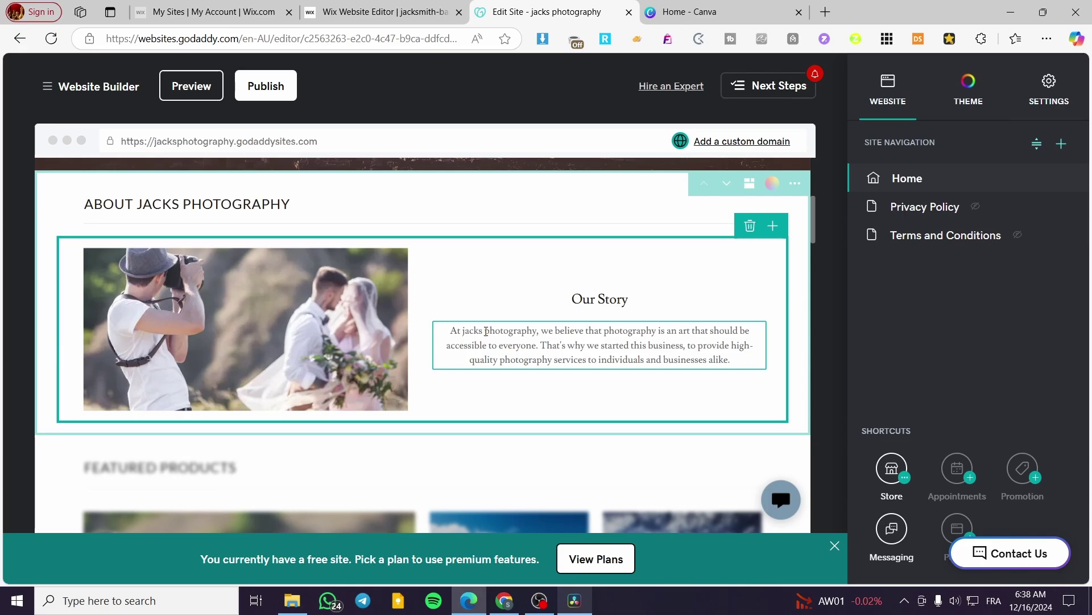
left_click(486, 331)
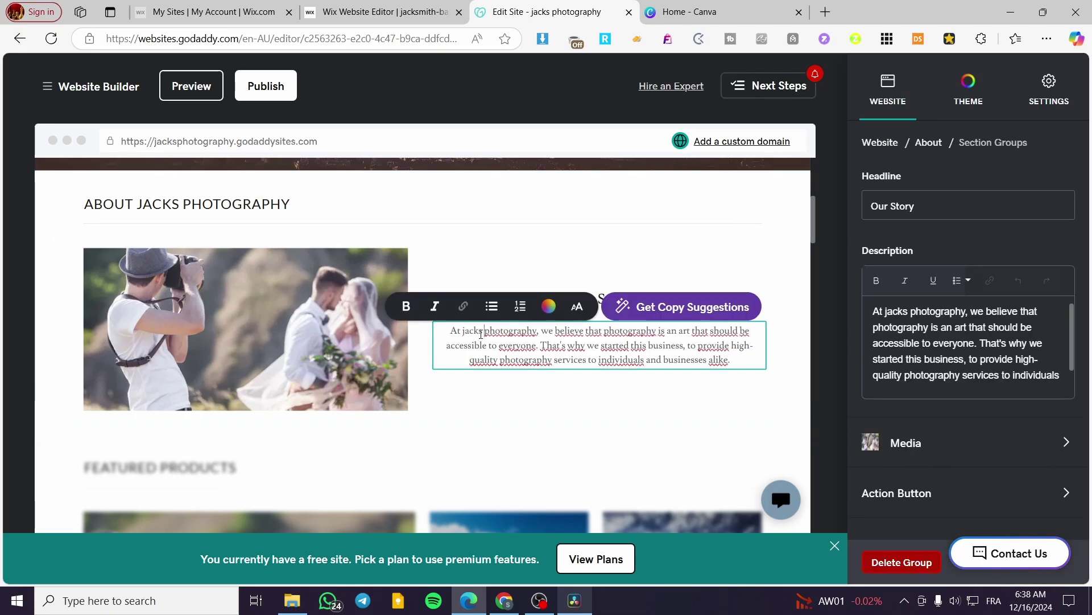
left_click_drag(485, 330, 534, 331)
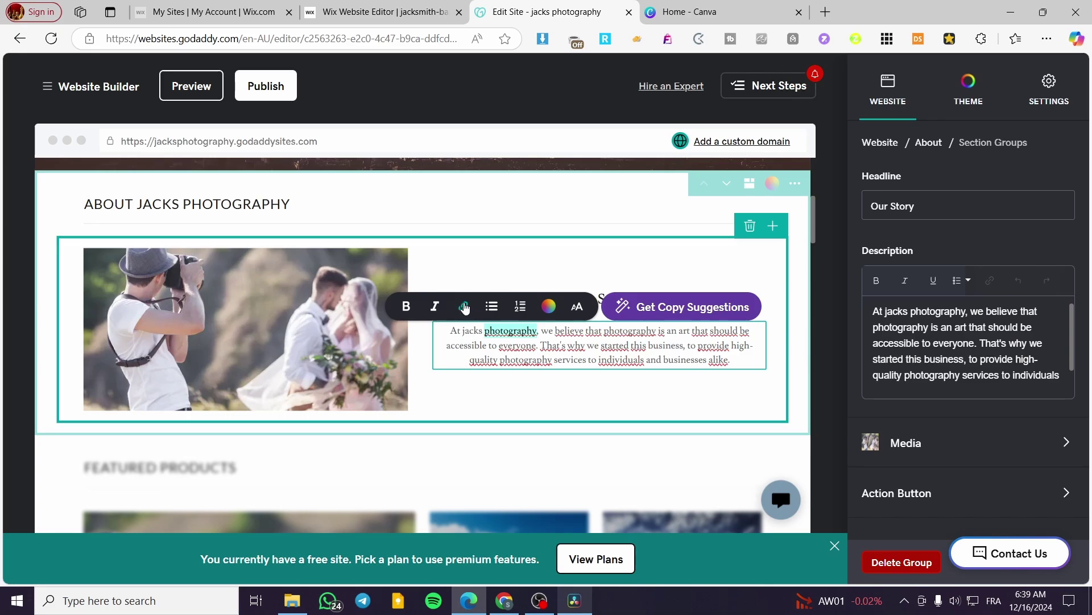
left_click(464, 306)
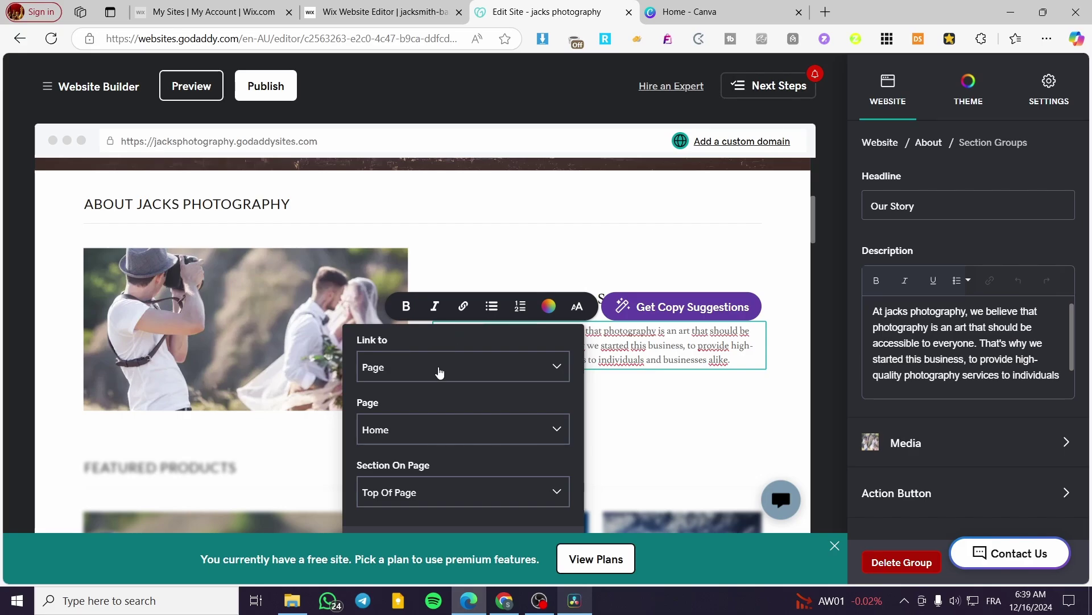
left_click(437, 371)
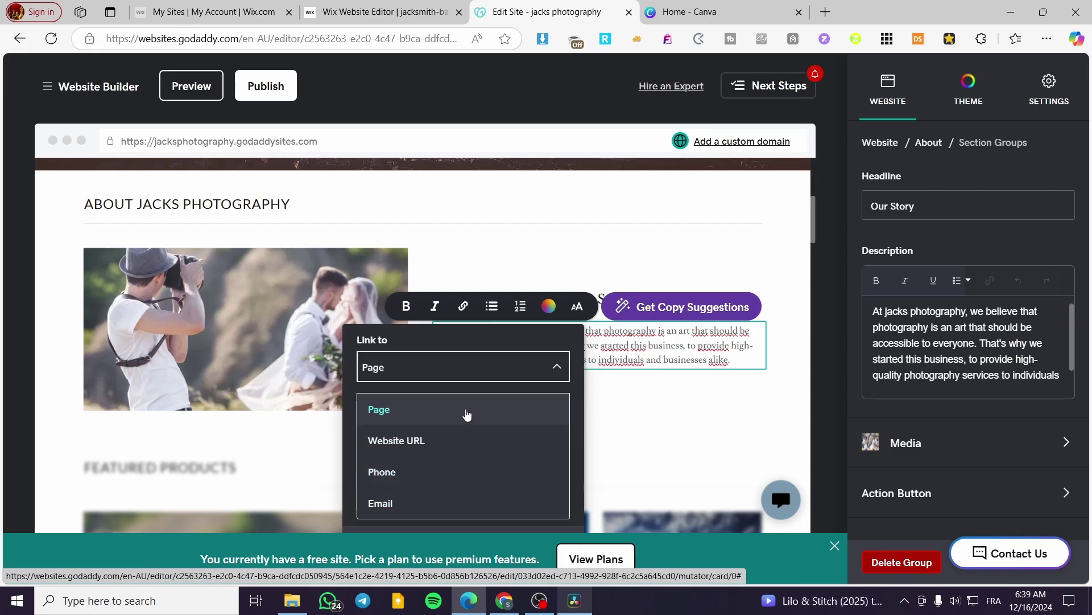
left_click(467, 414)
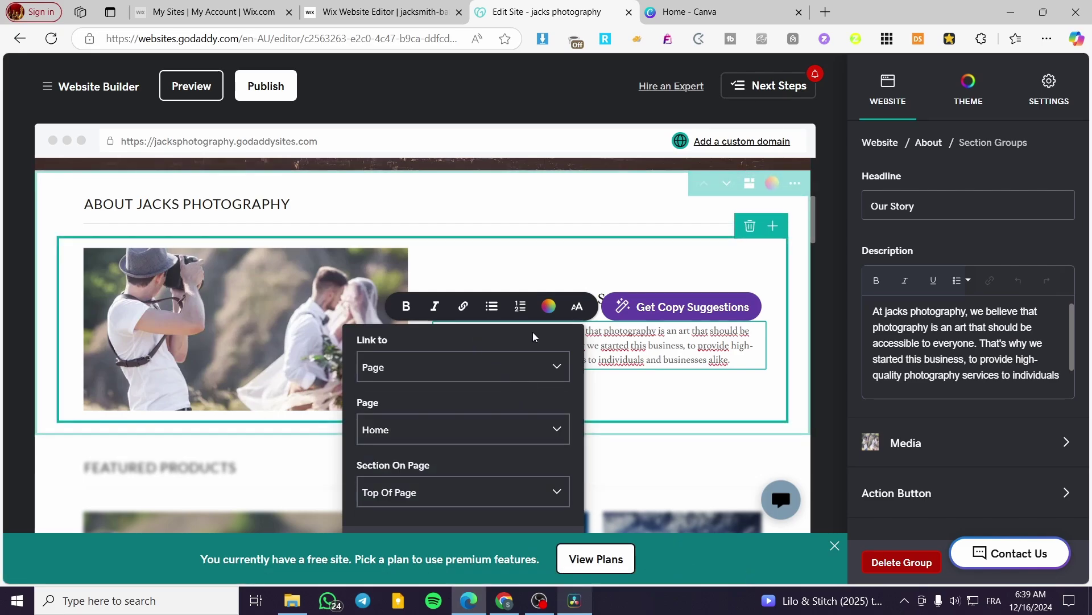
left_click(832, 547)
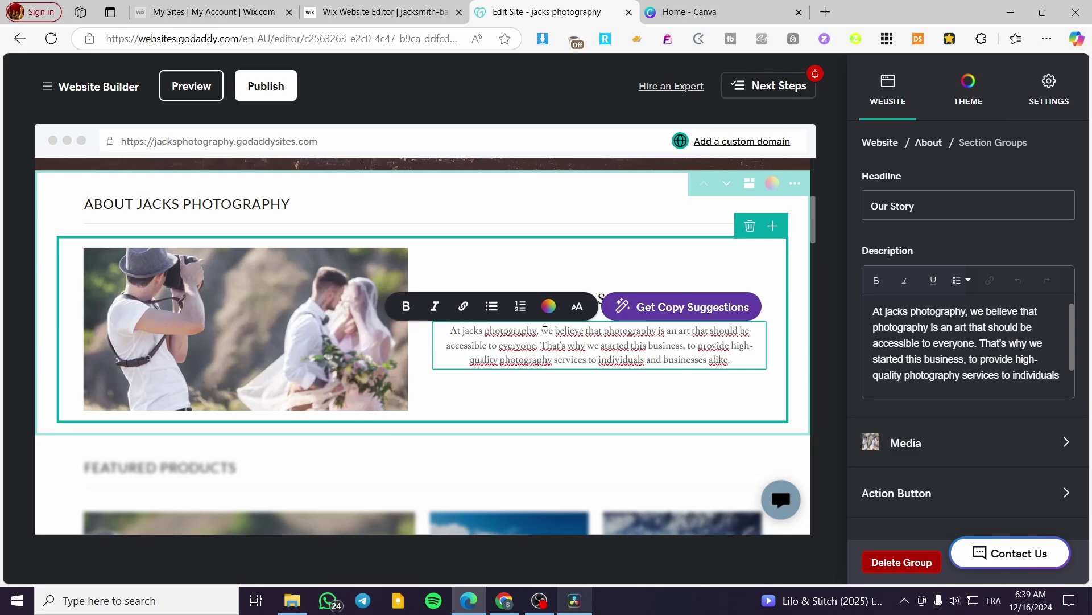
Reopen the link settings for "photography" in the Our Story description, view the available target pages and return to the site navigation.
left_click_drag(535, 330, 485, 331)
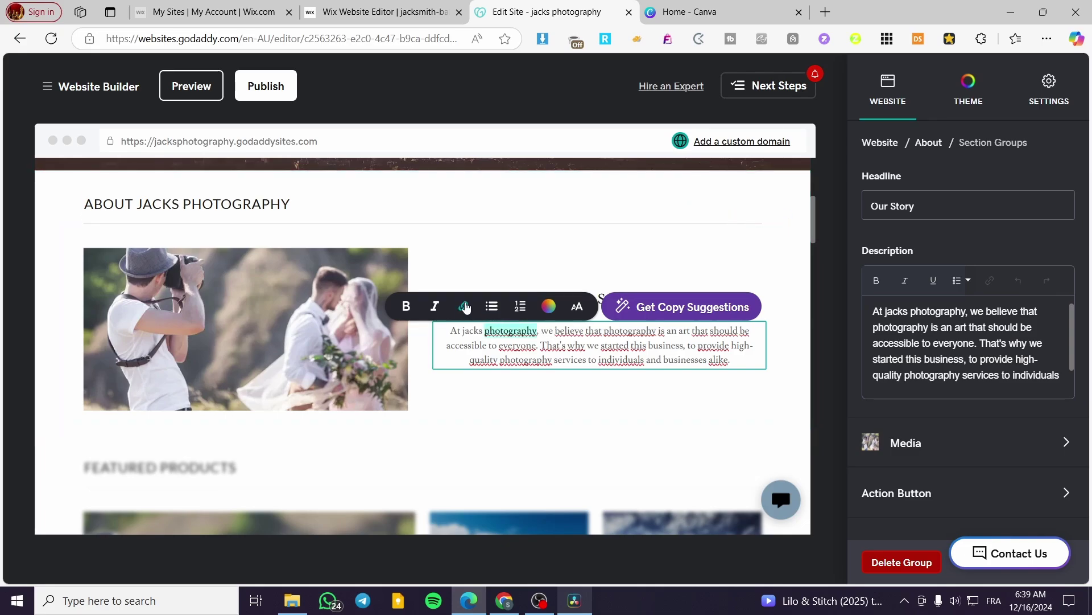
left_click(464, 306)
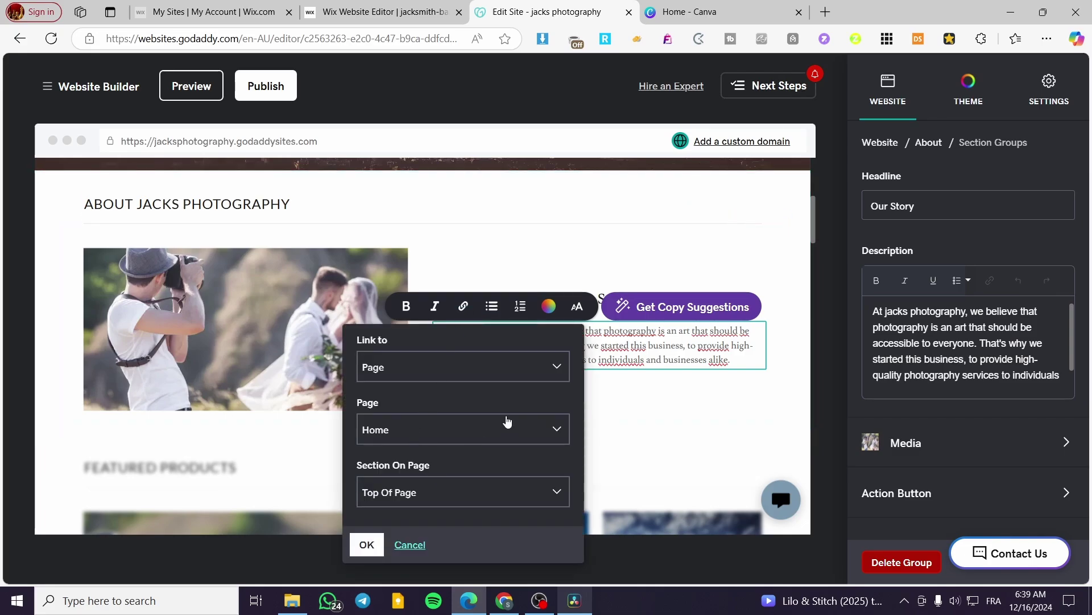
left_click(507, 424)
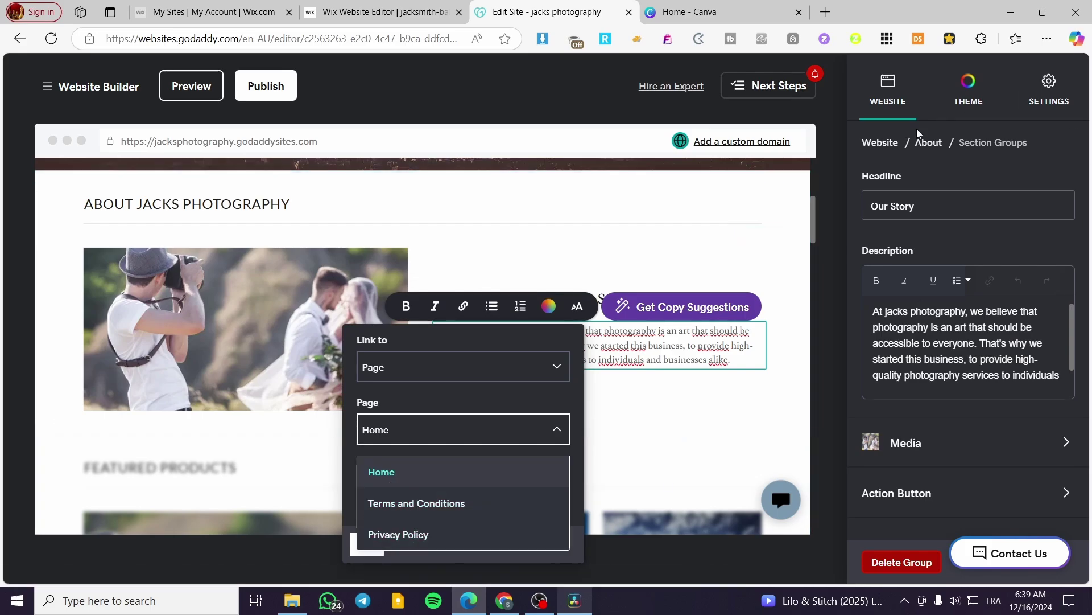
left_click(888, 91)
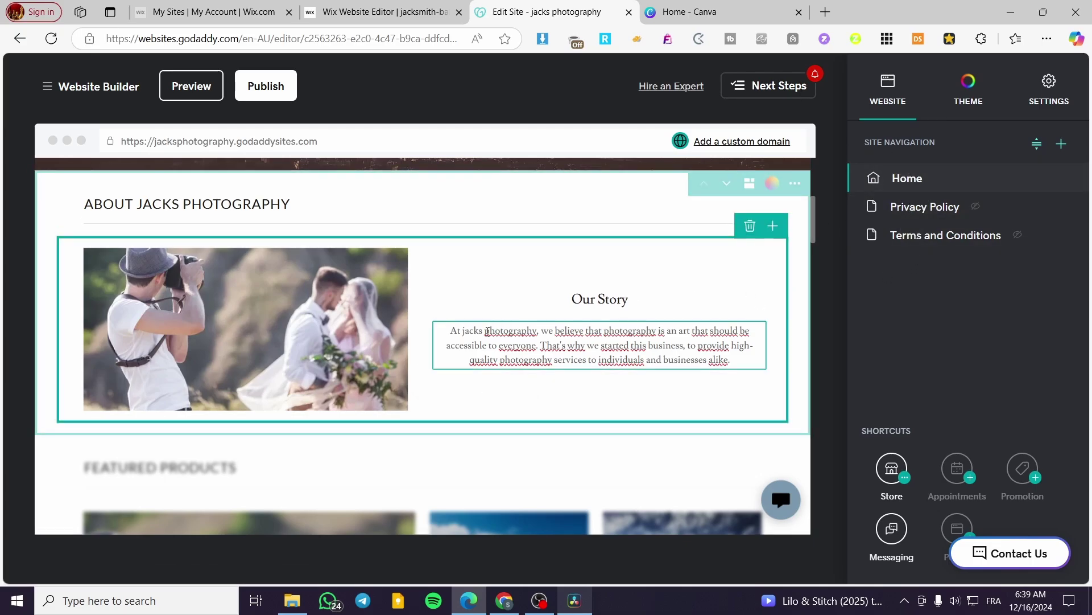
Open the link settings for "photography" in the Our Story description, view the target pages and choose Website URL as the link type.
mouse_move(486, 331)
left_mouse_down()
mouse_move(538, 329)
mouse_move(499, 327)
left_mouse_up()
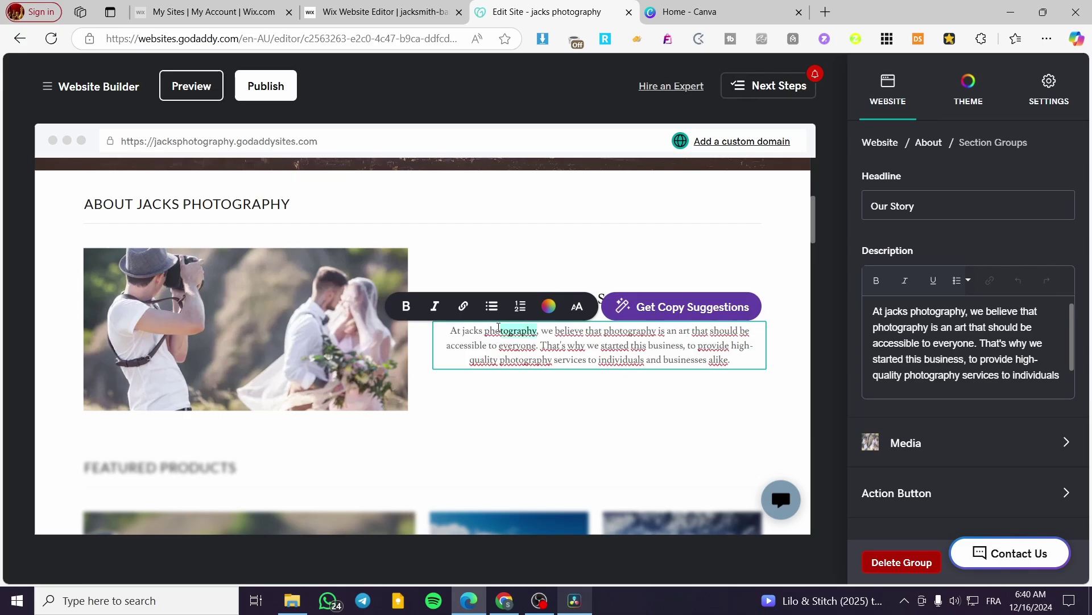
left_click(461, 305)
left_click(433, 437)
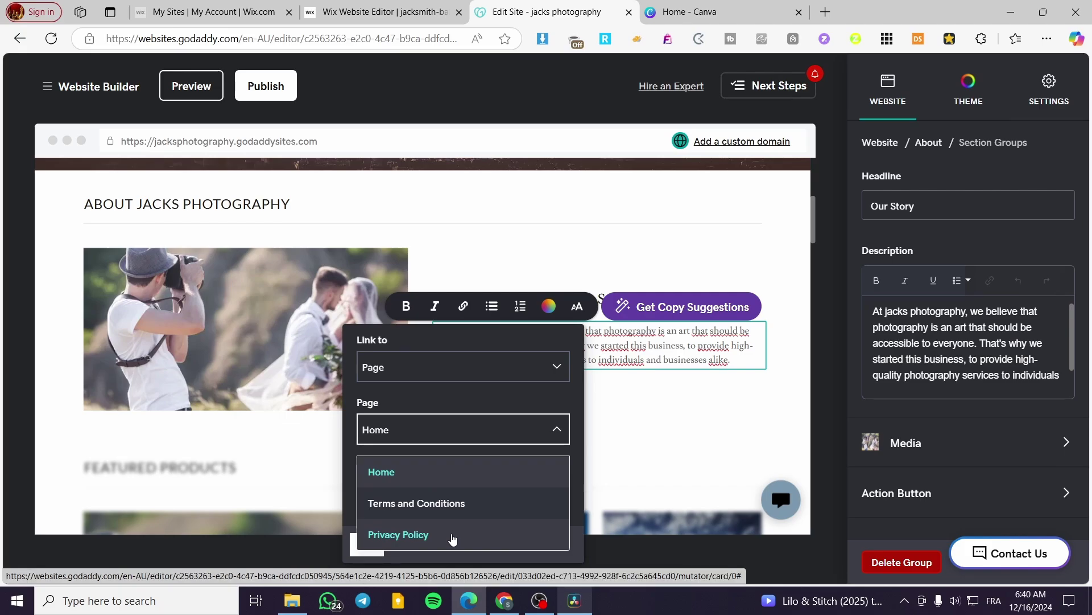
left_click(554, 369)
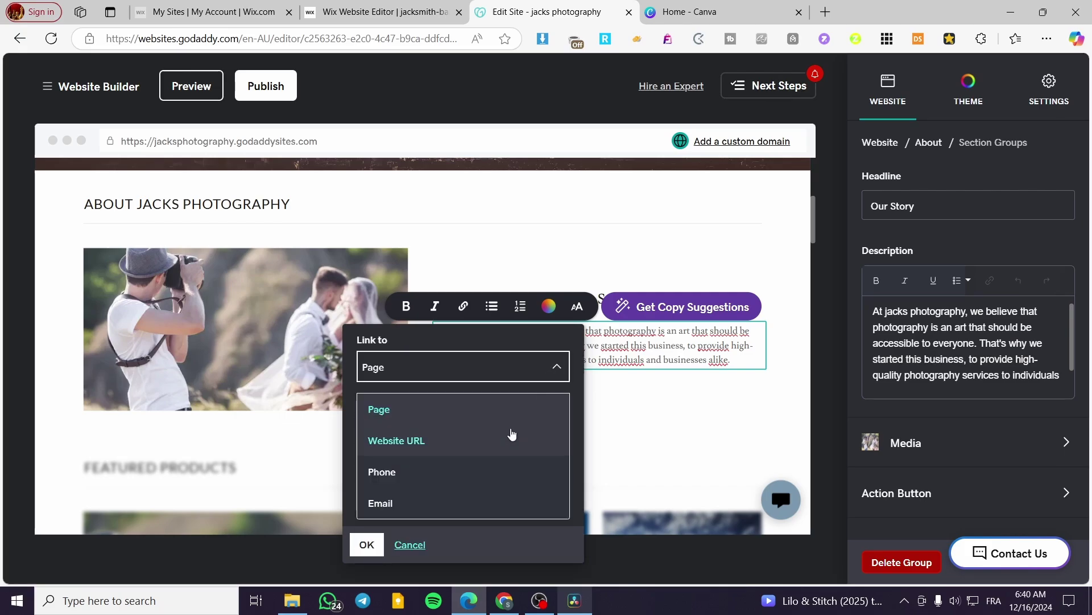
left_click(469, 452)
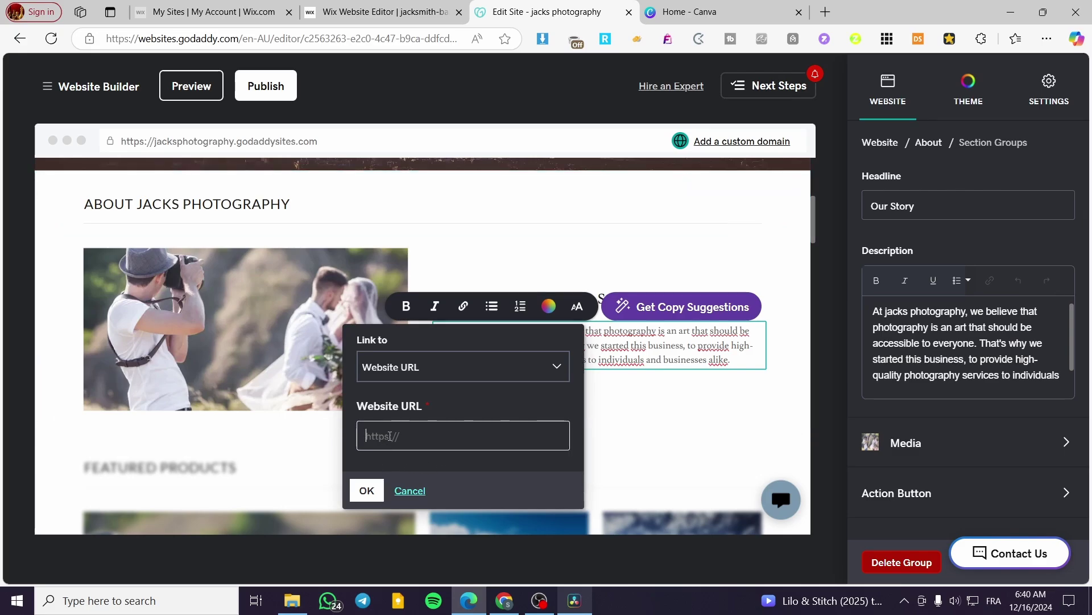
left_click(696, 9)
left_click(524, 8)
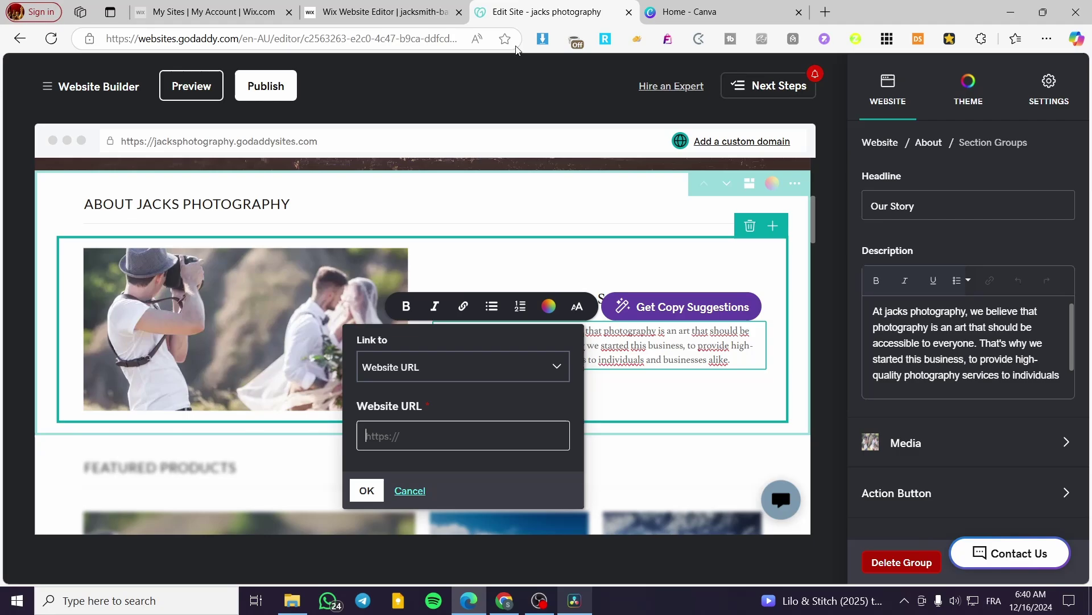
Change the link type to Phone and look through the country codes for the phone number.
left_click(537, 368)
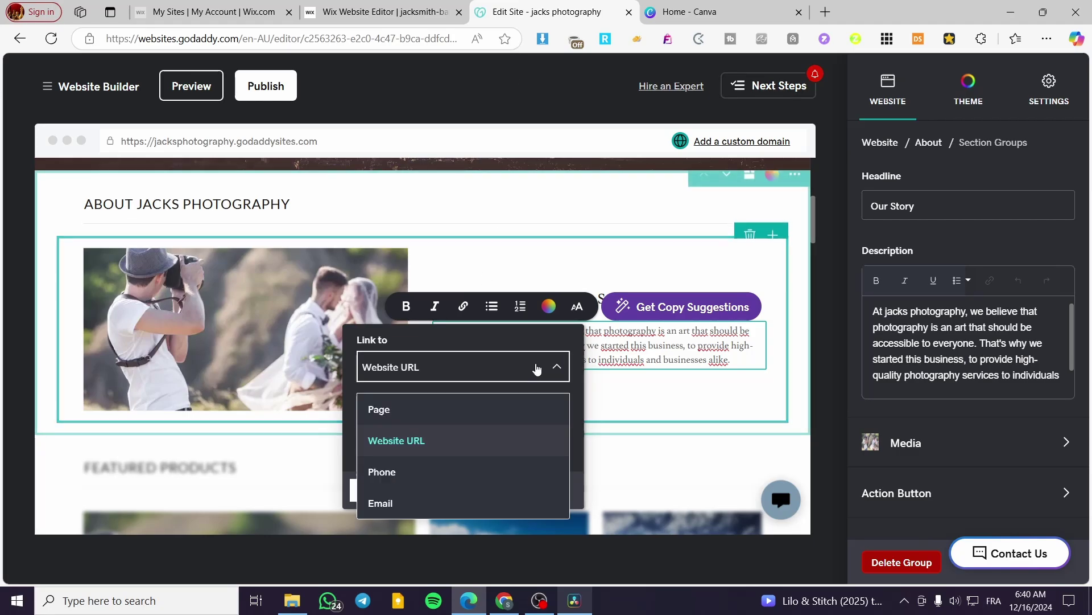
left_click(420, 478)
left_click(385, 446)
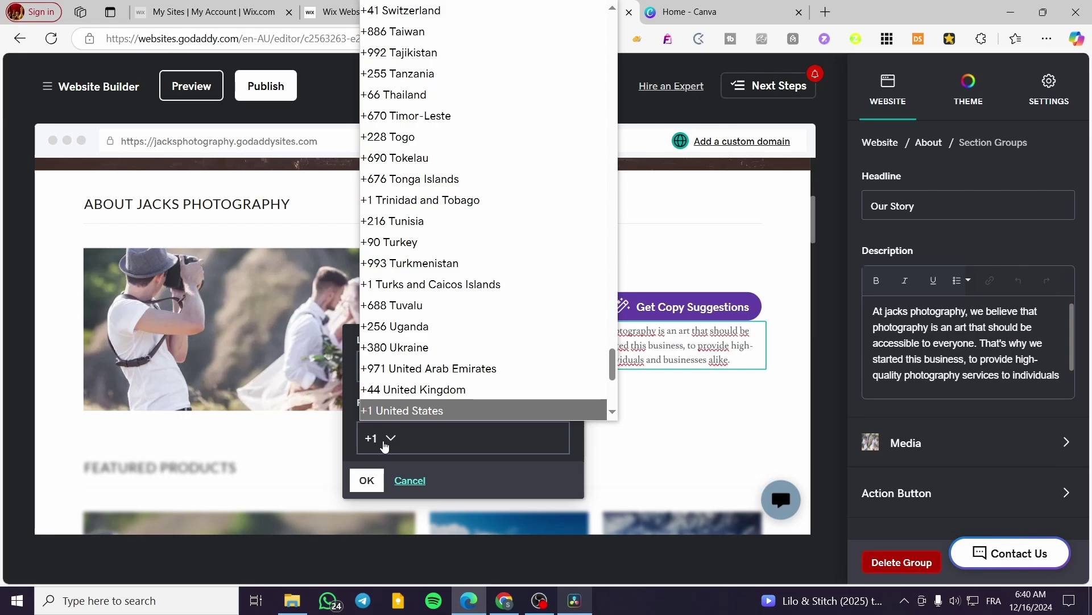
key("Down")
key("Down")
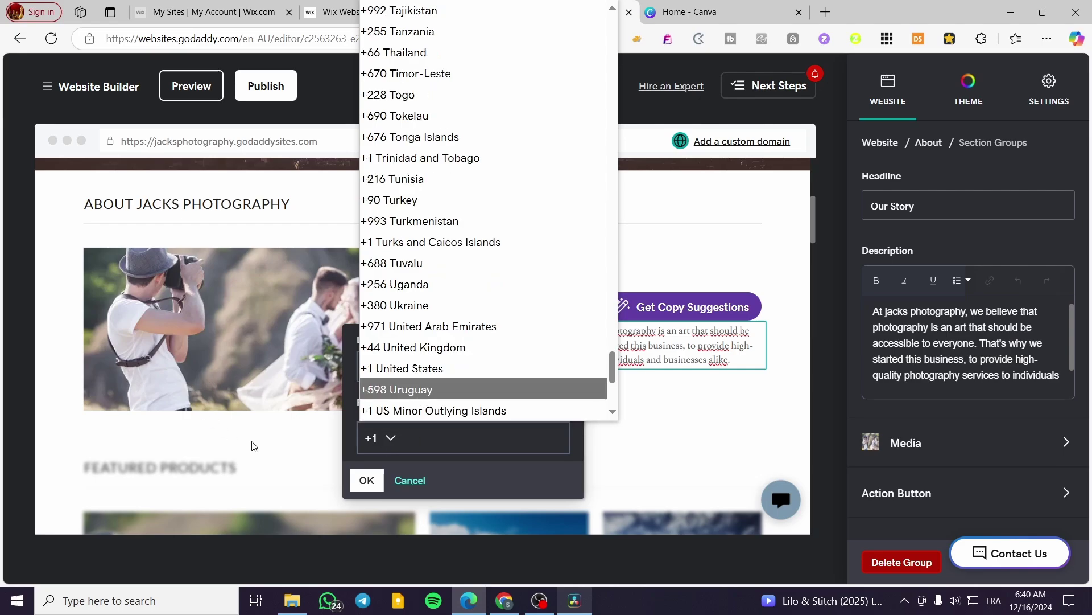
left_click(427, 437)
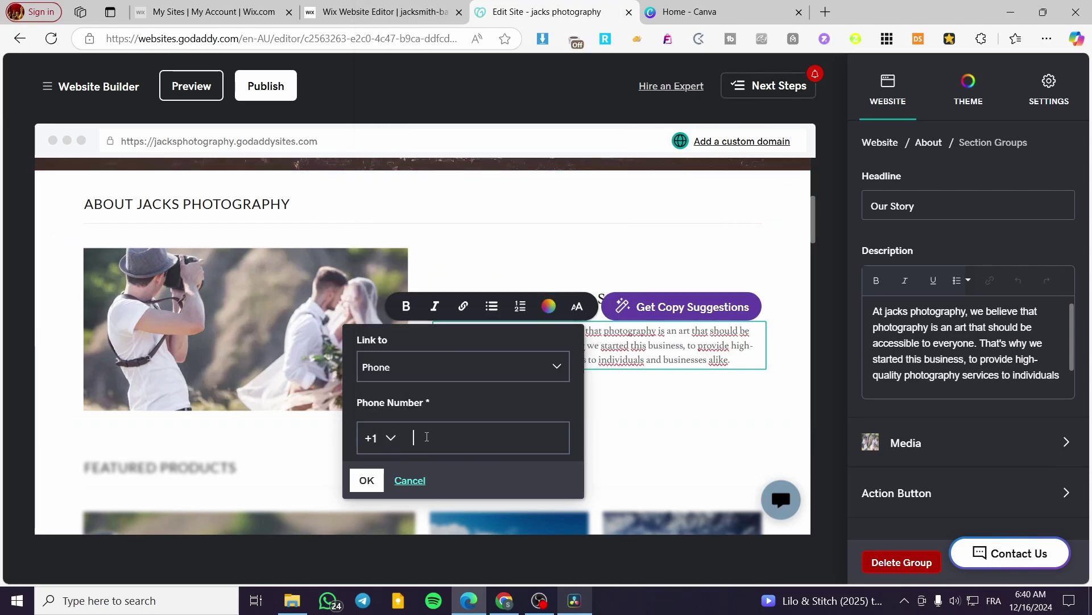
Change the link type to Email, view its fields and leave the link settings without applying them.
left_click(496, 364)
left_click(434, 498)
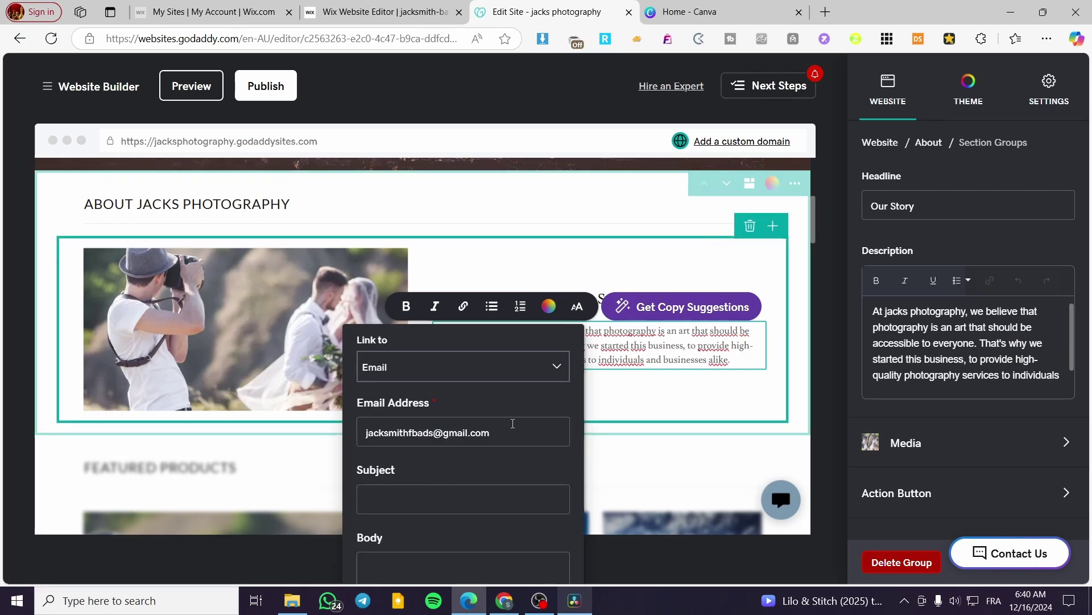
scroll(614, 467, "down", 2)
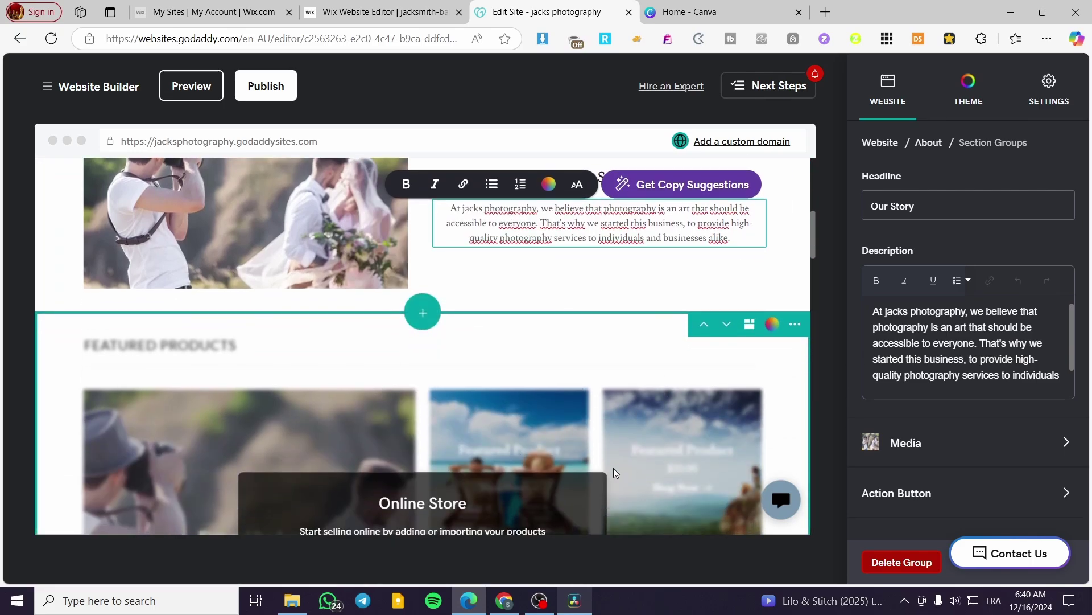
Reopen the link settings for "photography", choose Email as the link type to examine its fields, and cancel.
left_click_drag(537, 208, 500, 209)
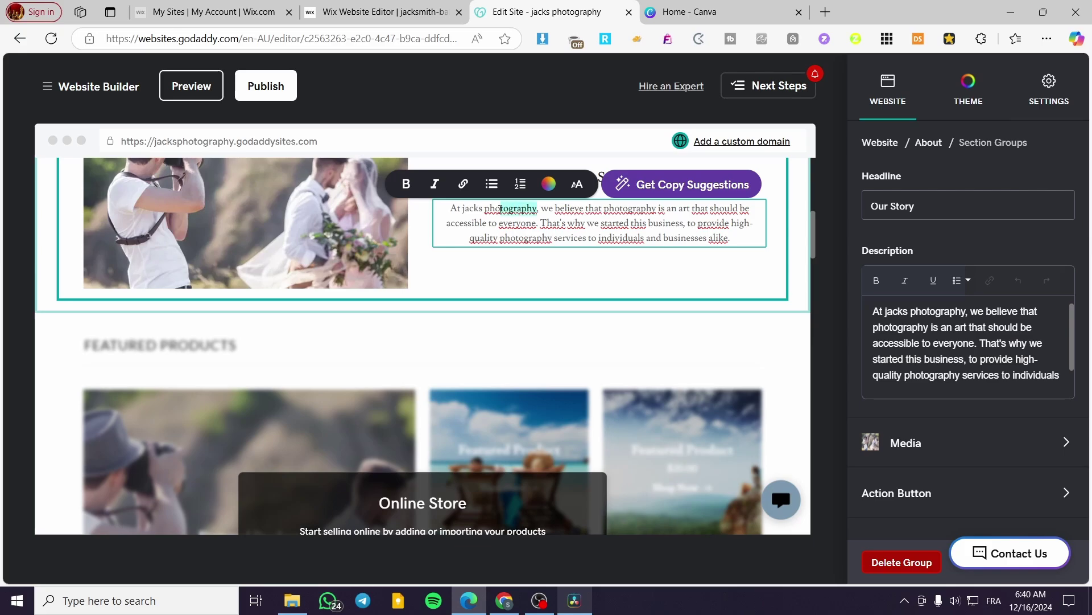
right_click(488, 209)
left_click(463, 183)
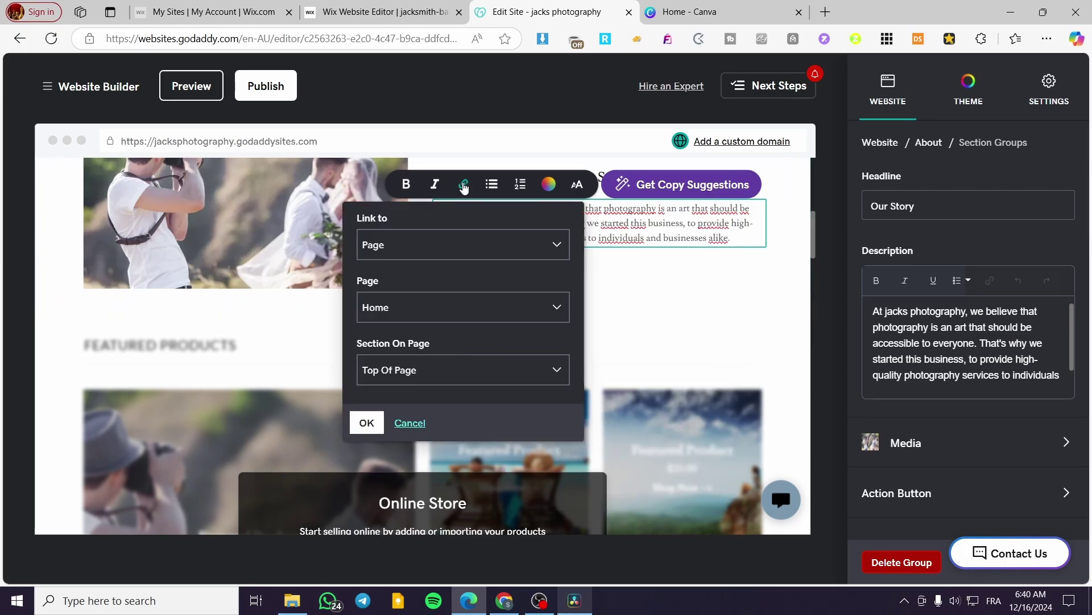
left_click(524, 244)
left_click(481, 382)
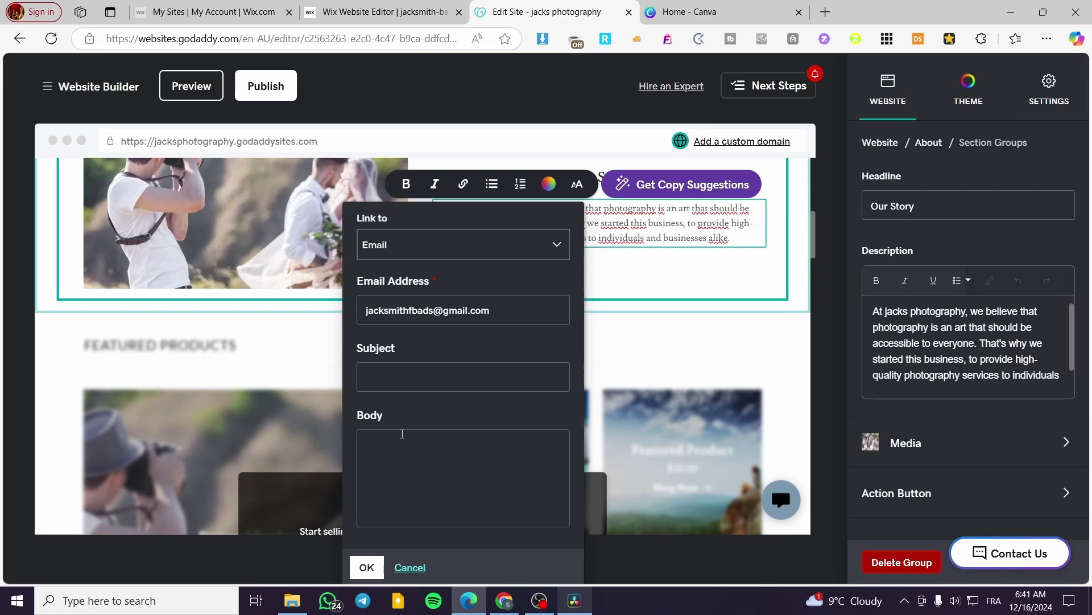
left_click(410, 567)
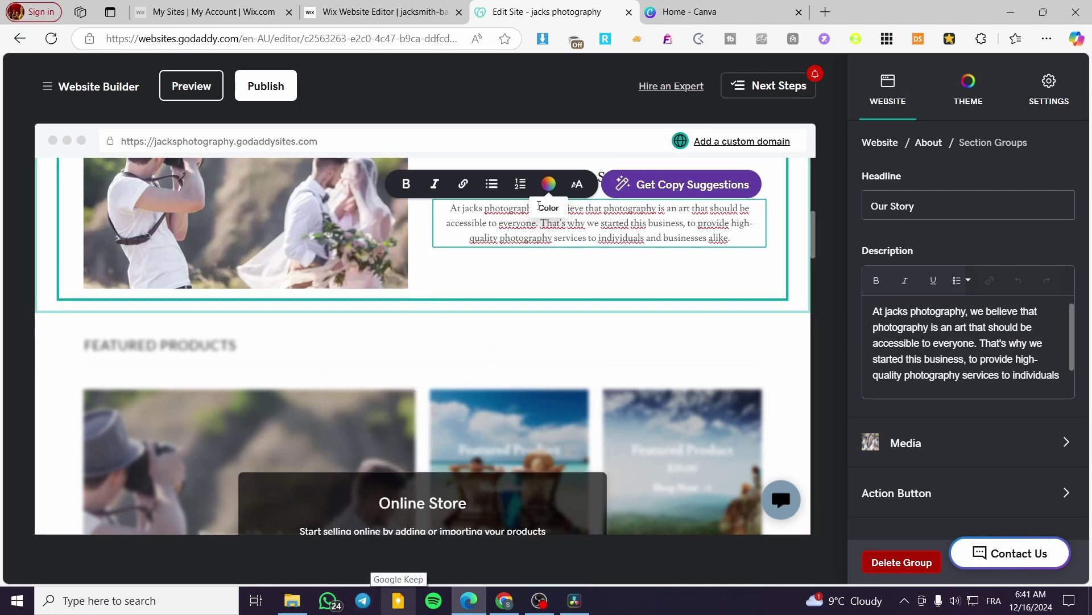
Select the word "photography" after "At jacks" in the Our Story description and link it to the Privacy Policy page.
left_click_drag(486, 209, 541, 209)
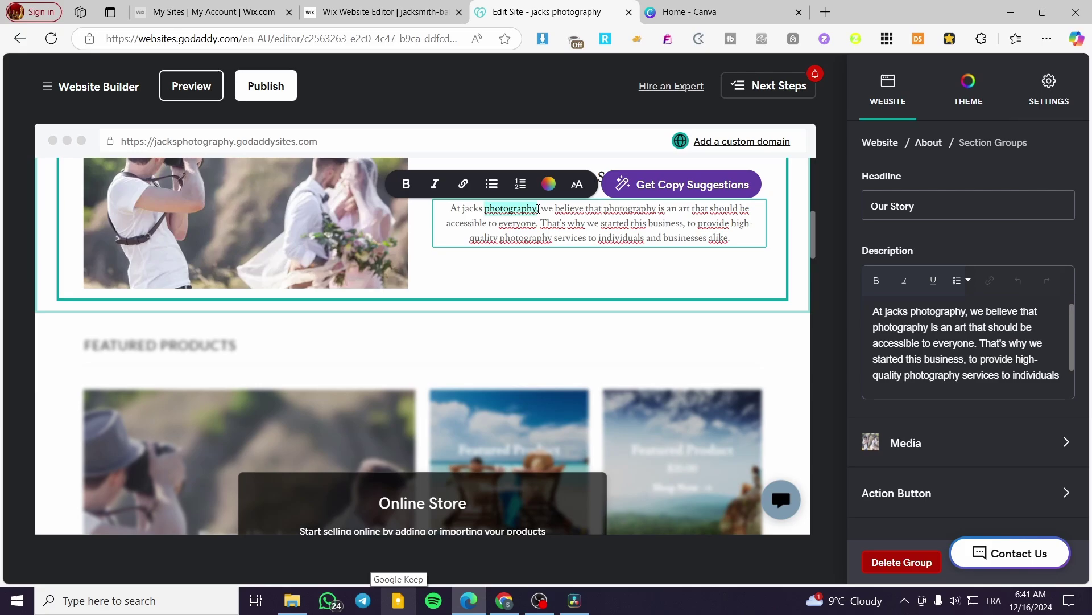
right_click(517, 209)
left_click(463, 184)
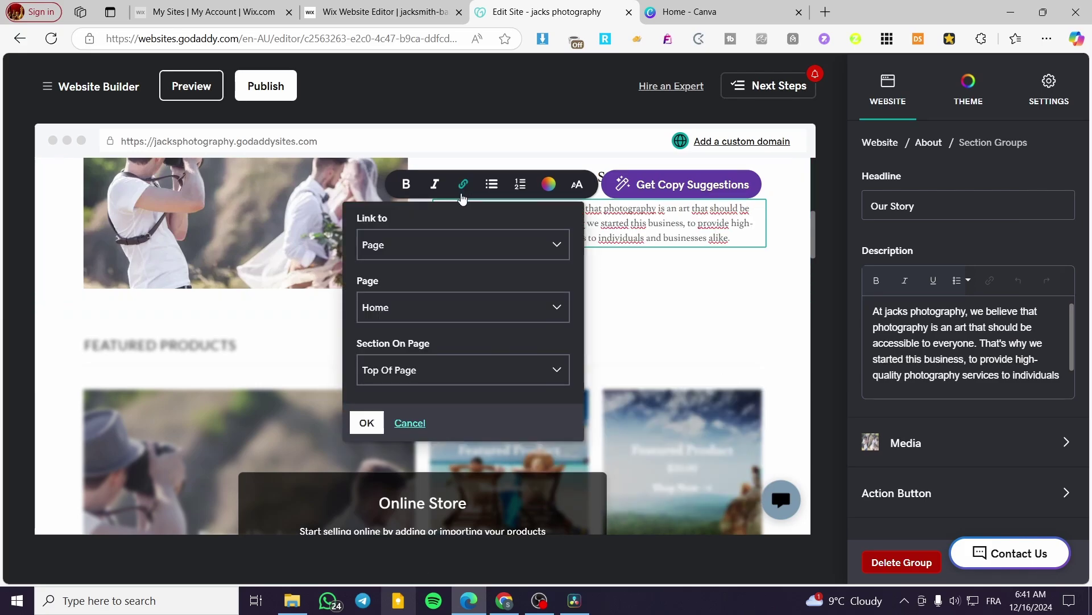
left_click(440, 243)
left_click(440, 243)
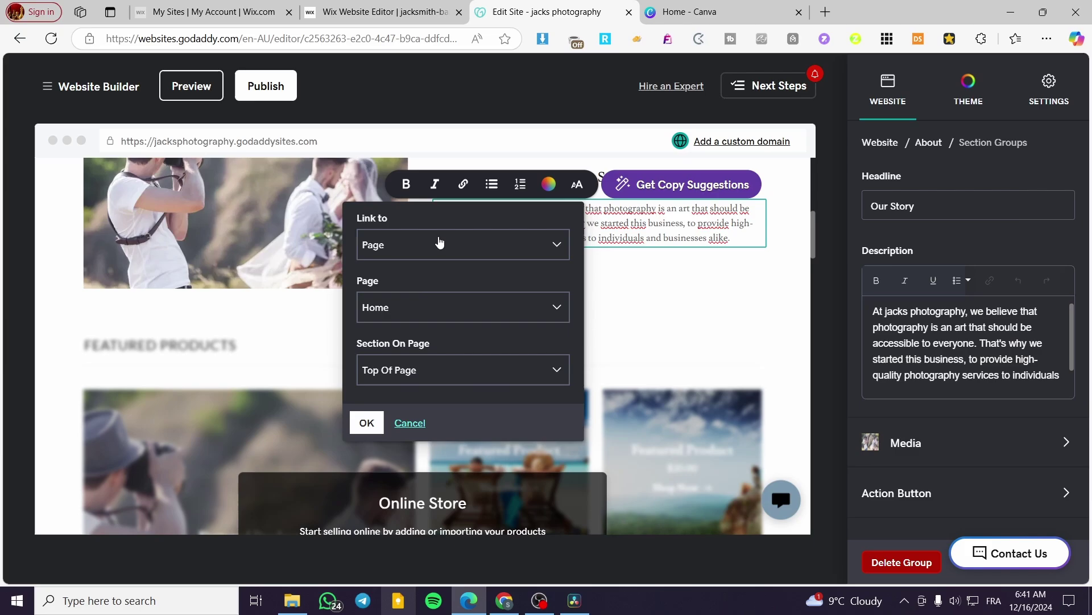
left_click(429, 305)
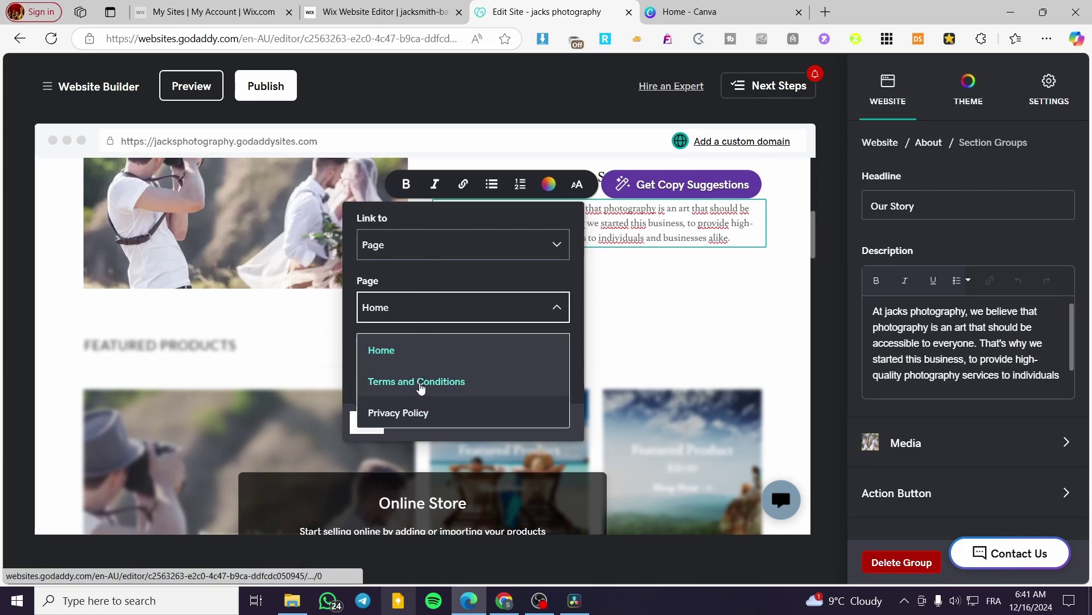
left_click(418, 416)
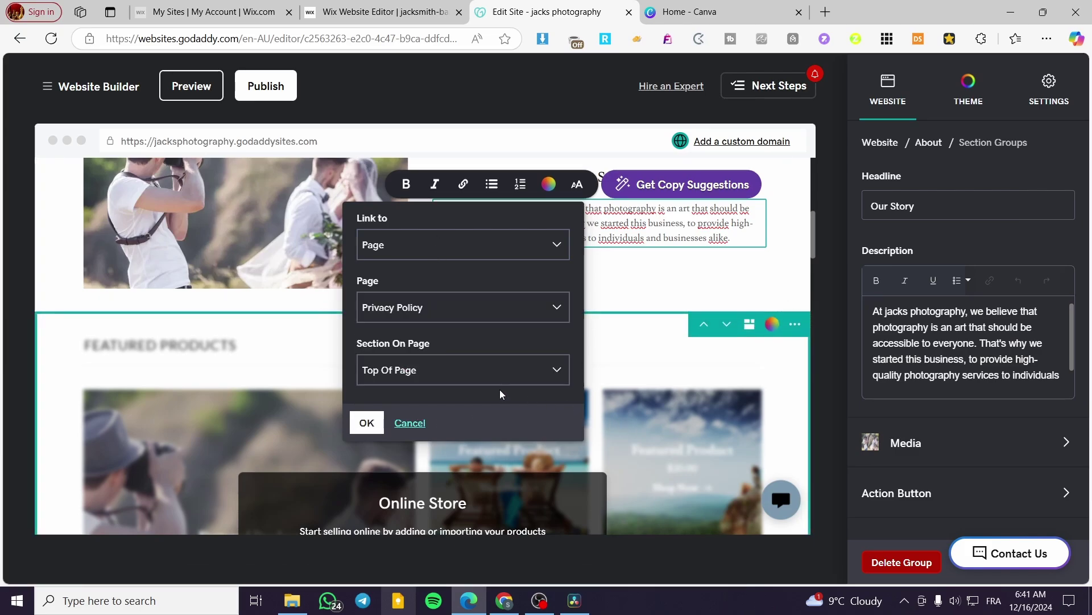
Review the available page sections, choose Top Of Page as the link's target section and apply the link.
left_click(436, 371)
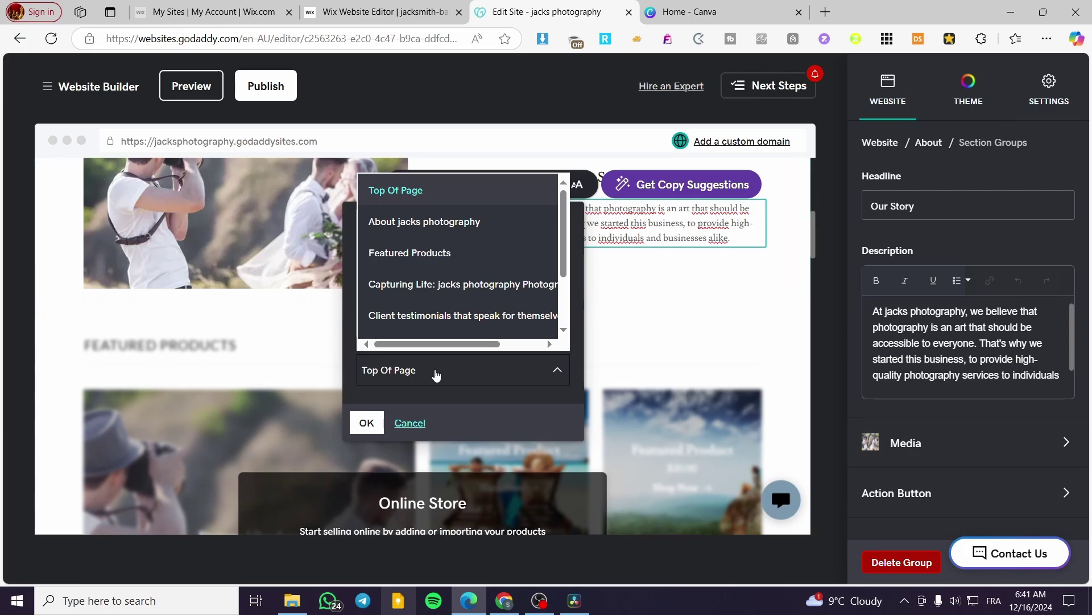
left_click(437, 371)
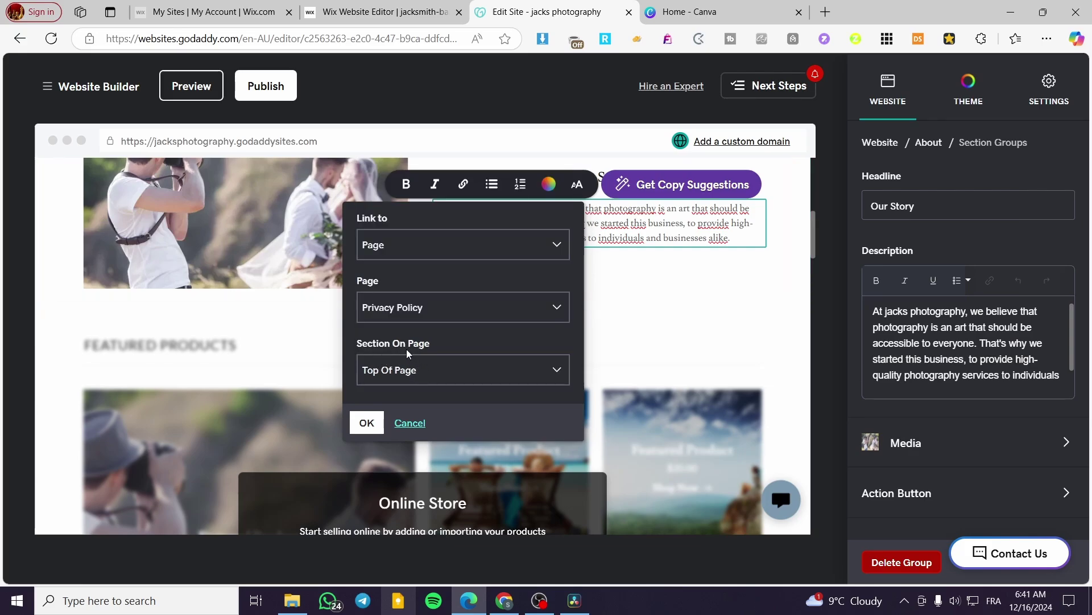
left_click(453, 373)
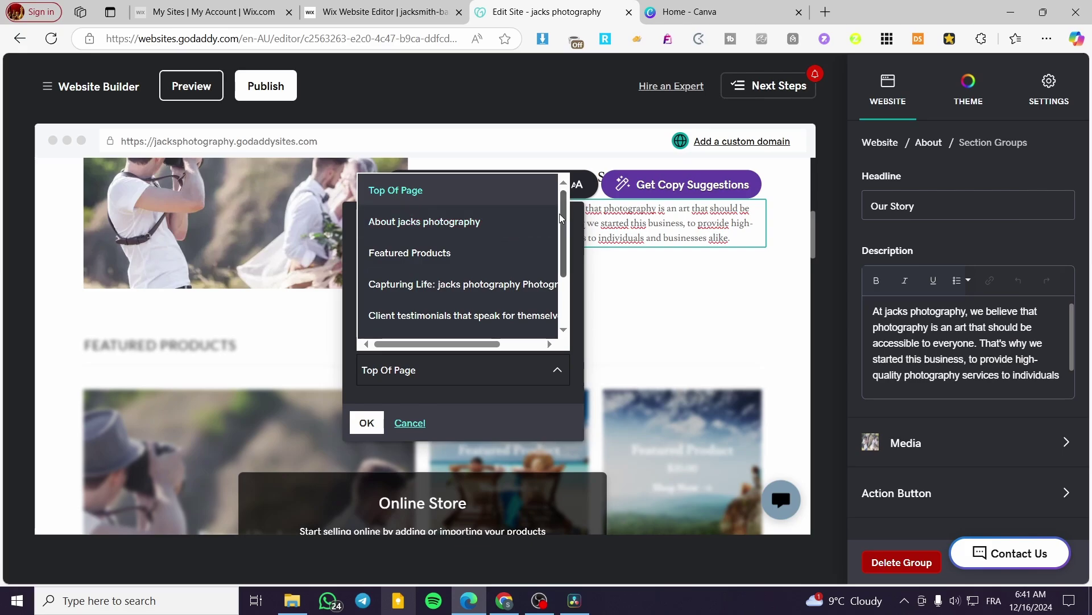
scroll(560, 216, "down", 2)
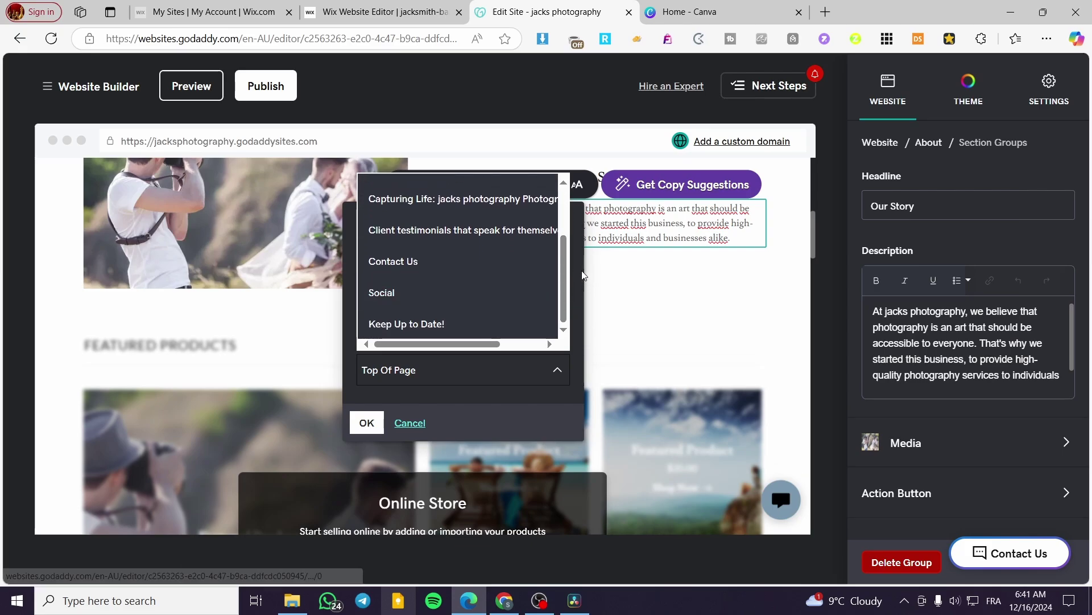
scroll(563, 262, "up", 3)
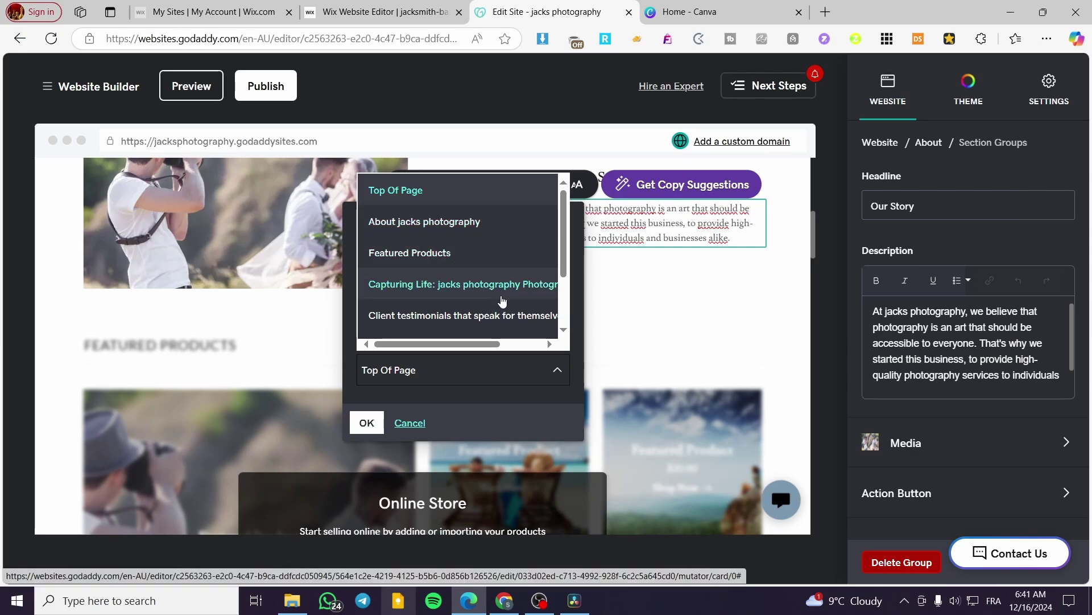
left_click(573, 248)
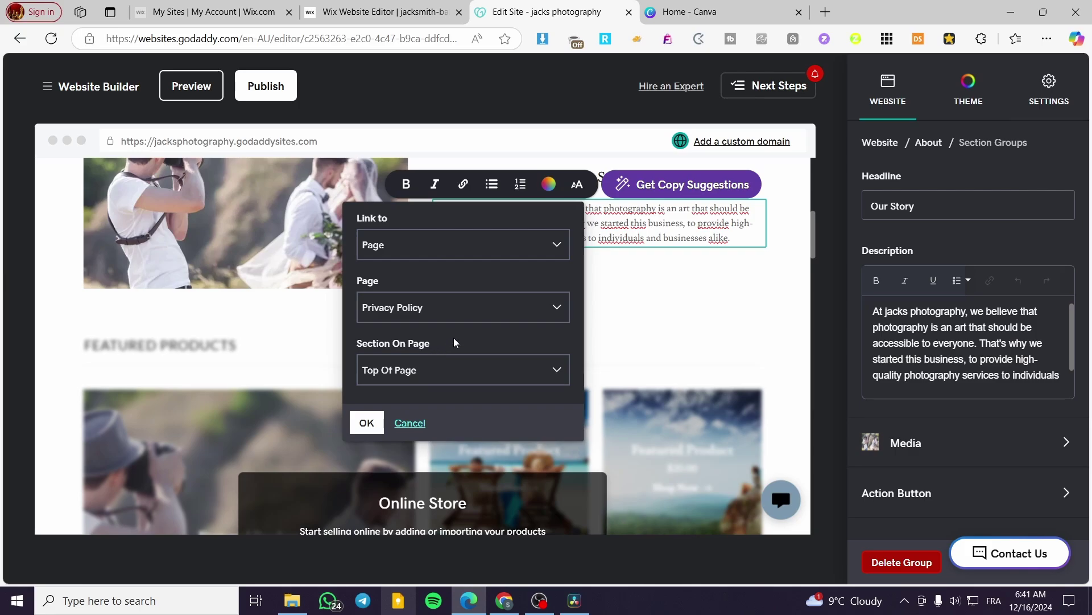
left_click(497, 373)
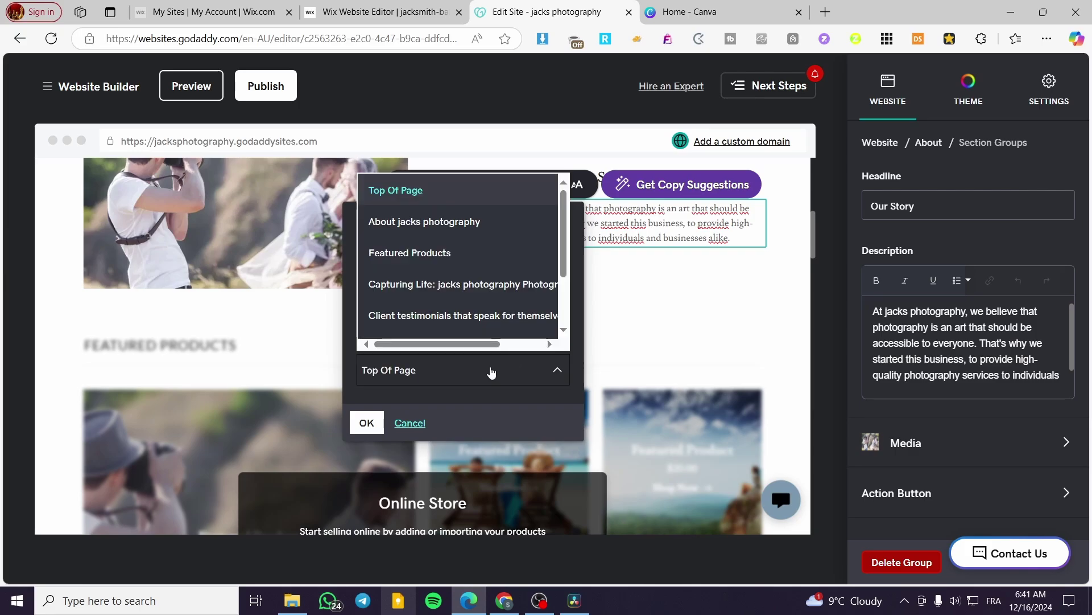
left_click(448, 191)
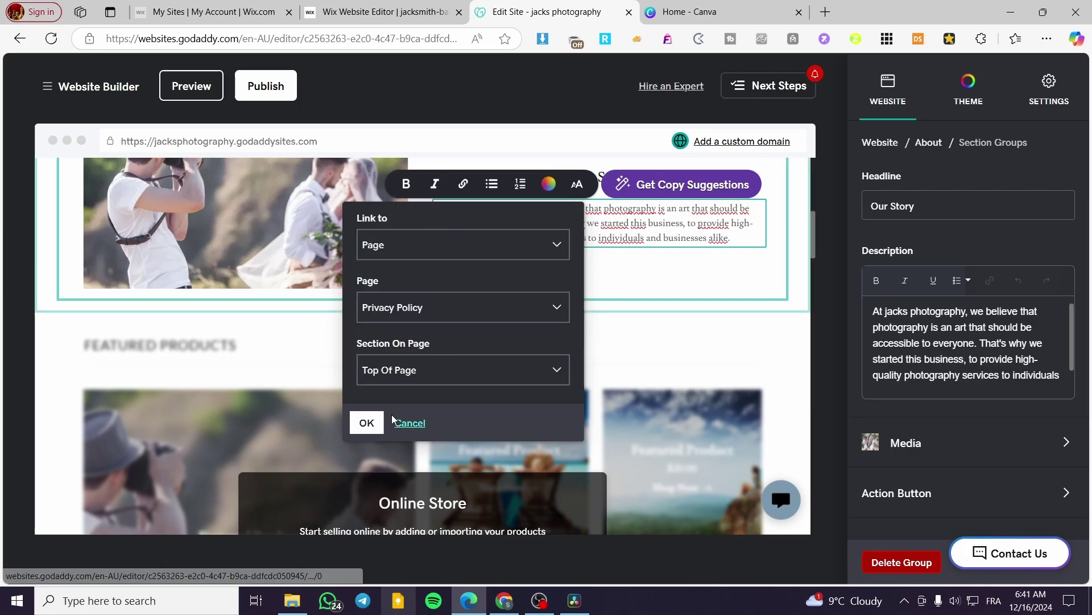
left_click(358, 421)
left_click(562, 273)
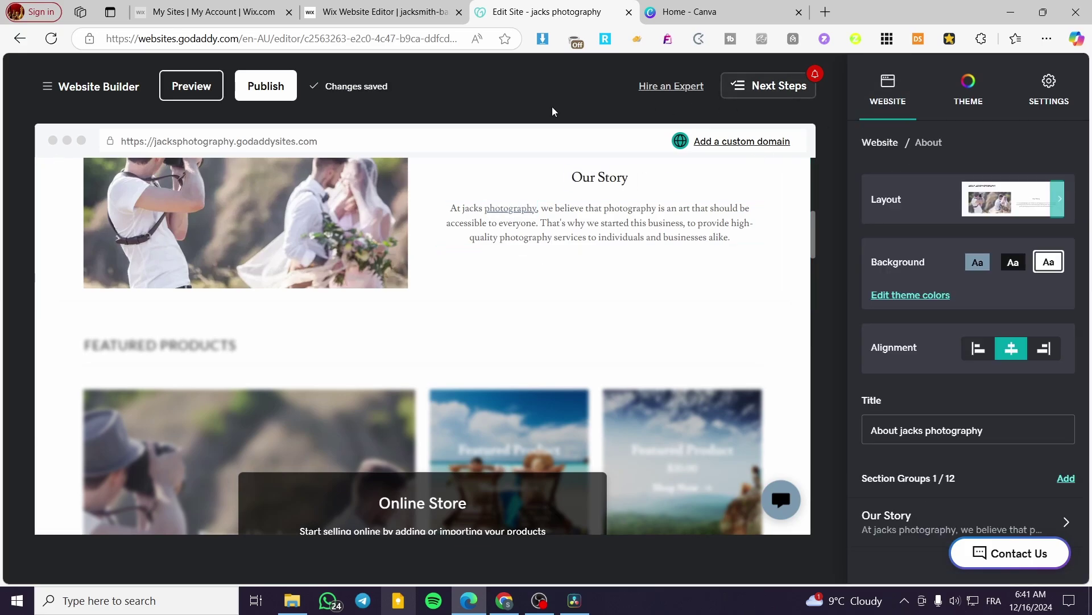
Publish the website and decline the custom domain upgrade offer.
left_click(257, 90)
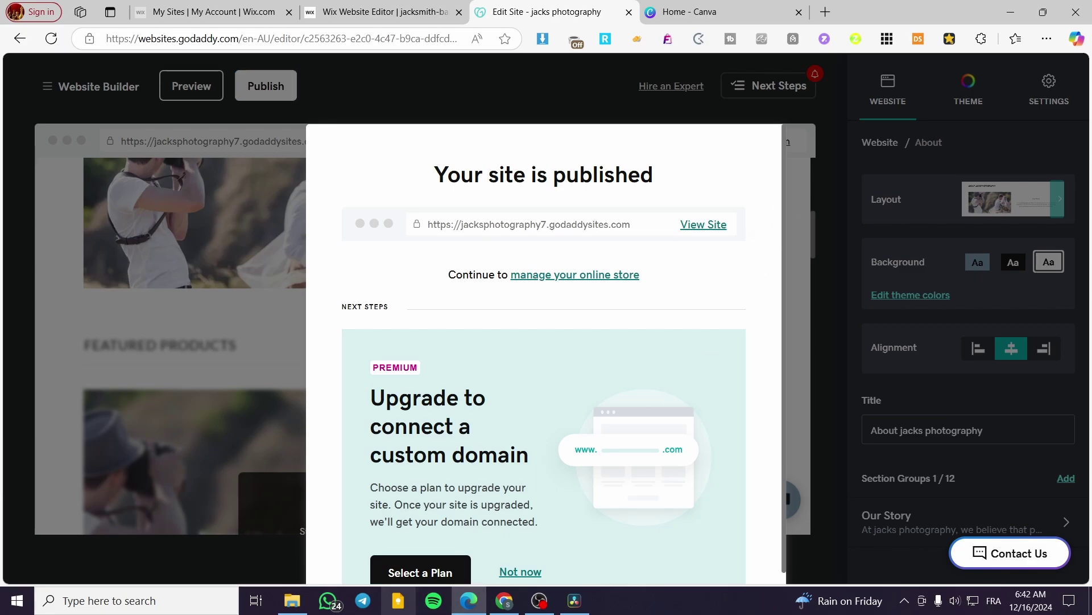
left_click(520, 571)
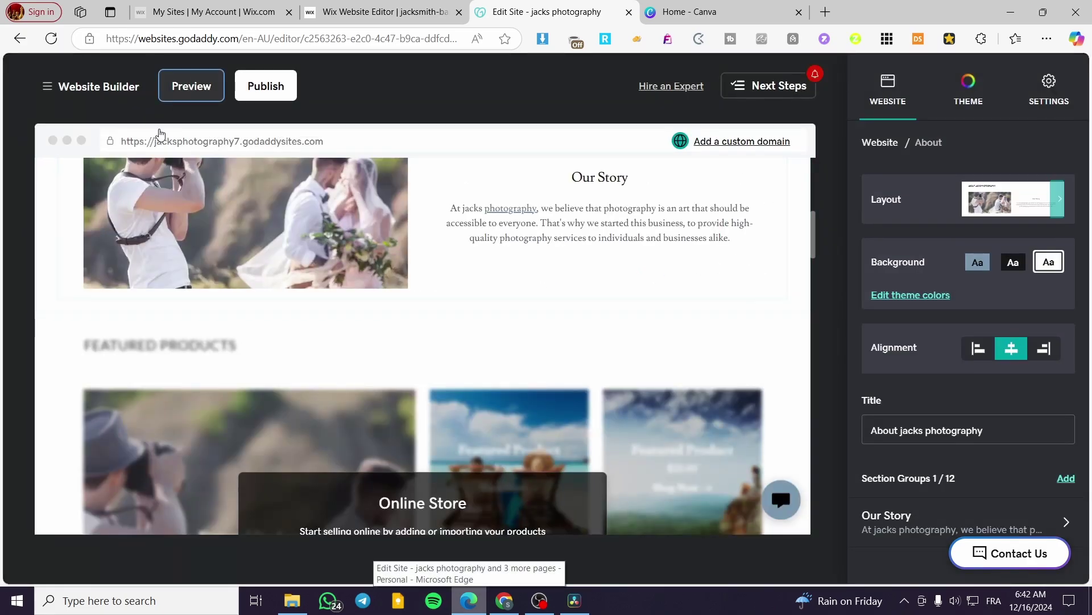
Preview the website, test the "photography" link in the Our Story text and return to editing the site.
left_click(171, 90)
scroll(549, 407, "down", 5)
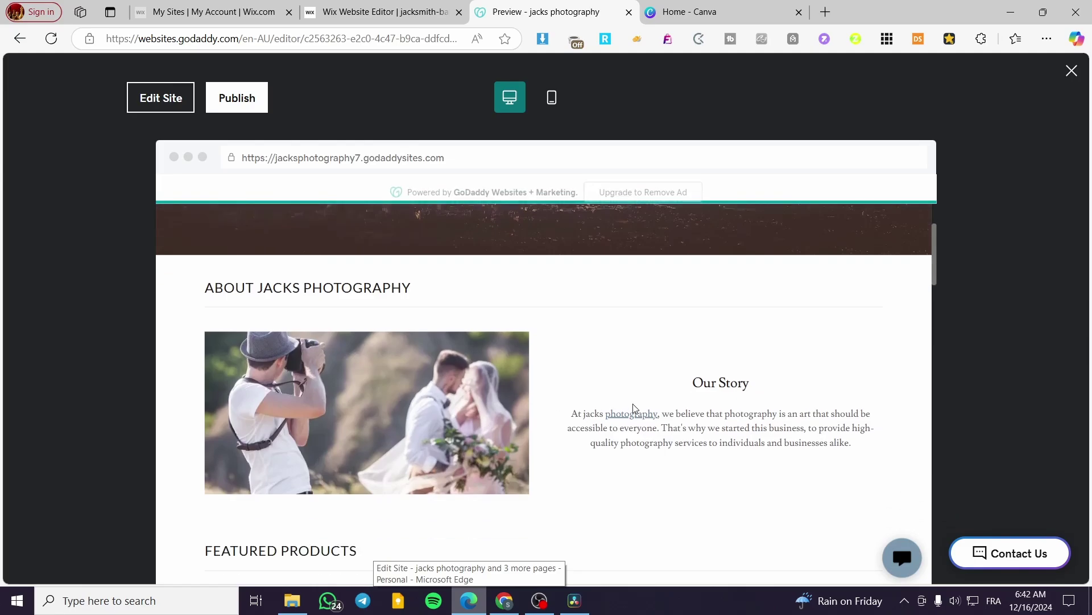
left_click(631, 413)
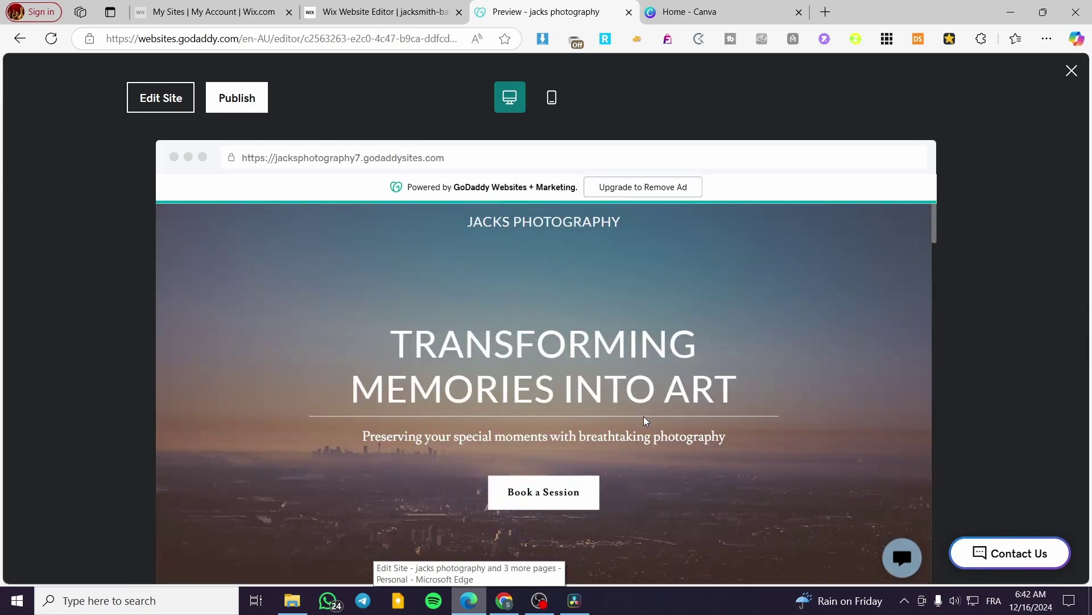
scroll(643, 421, "down", 5)
left_click(648, 387)
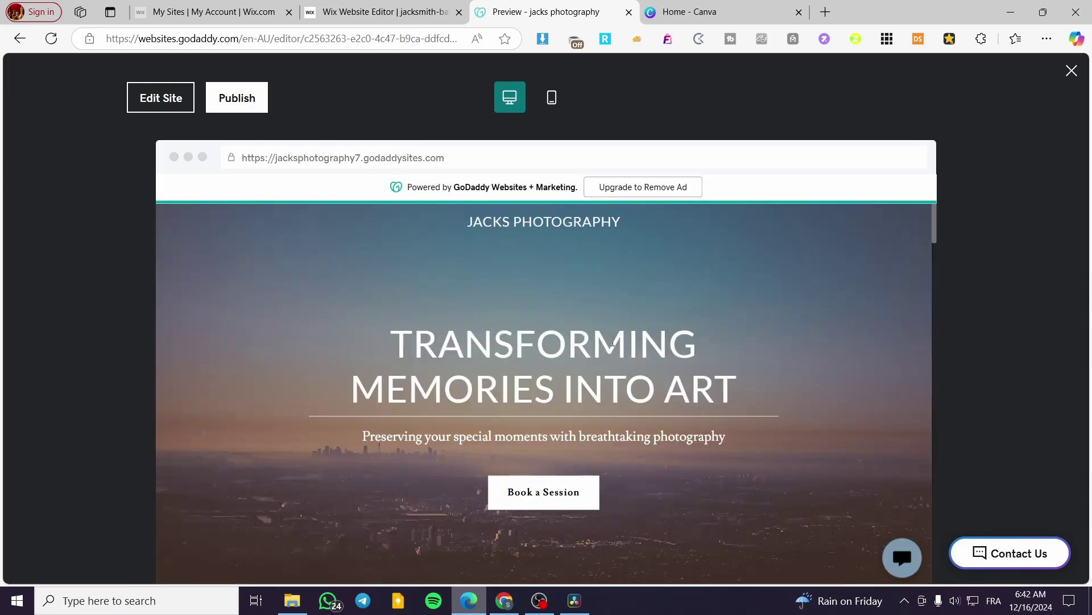
left_click(147, 100)
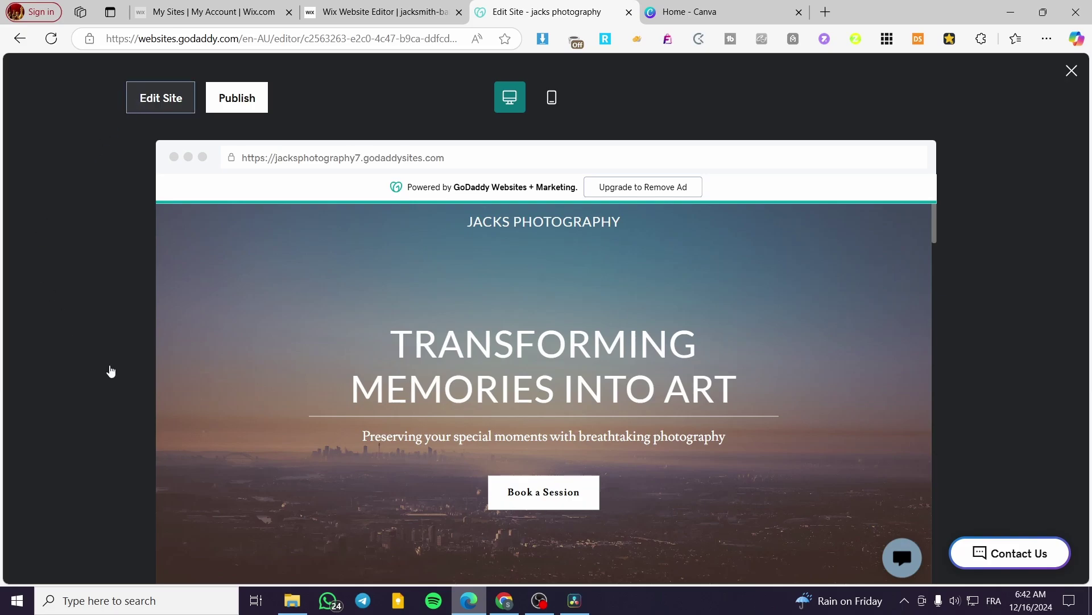
Remove the existing link from the word "photography" after "At jacks" in the Our Story description.
scroll(432, 421, "down", 4)
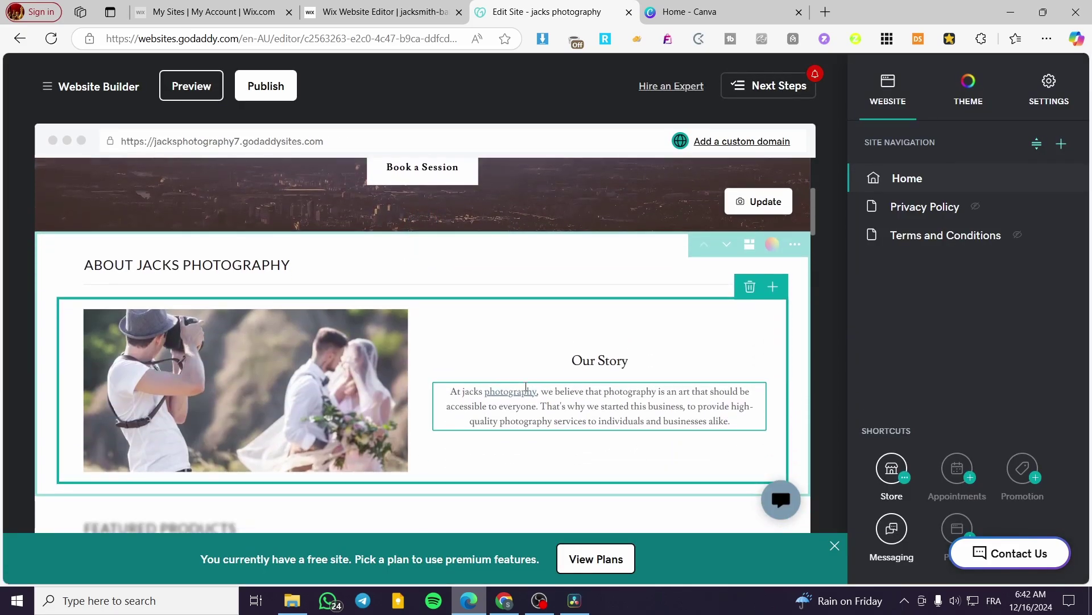
left_click(535, 391)
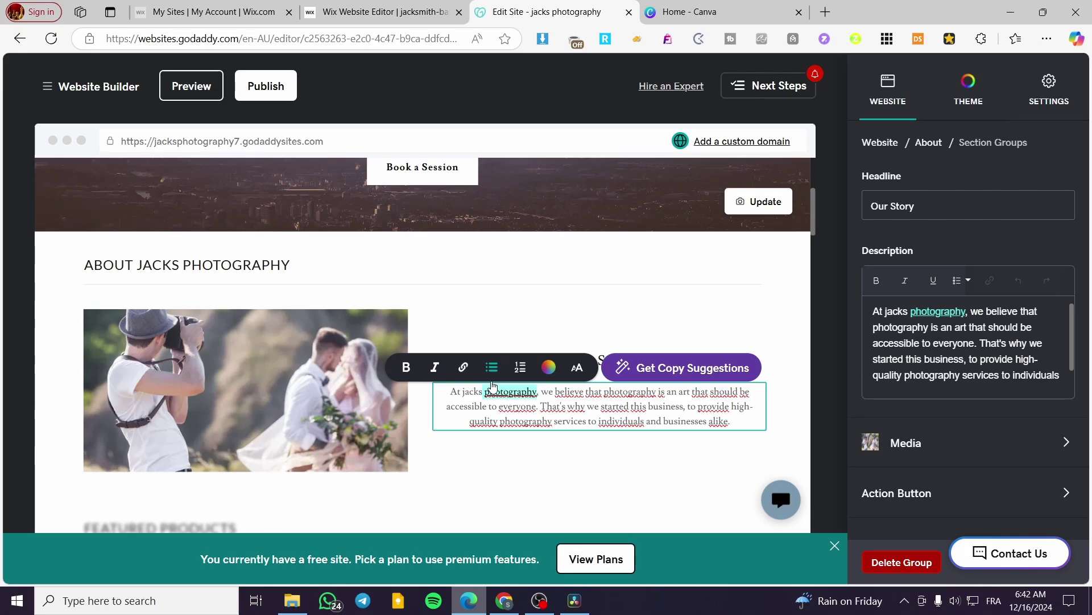
left_click(463, 367)
left_click(493, 402)
left_click_drag(485, 391, 533, 392)
left_click(464, 369)
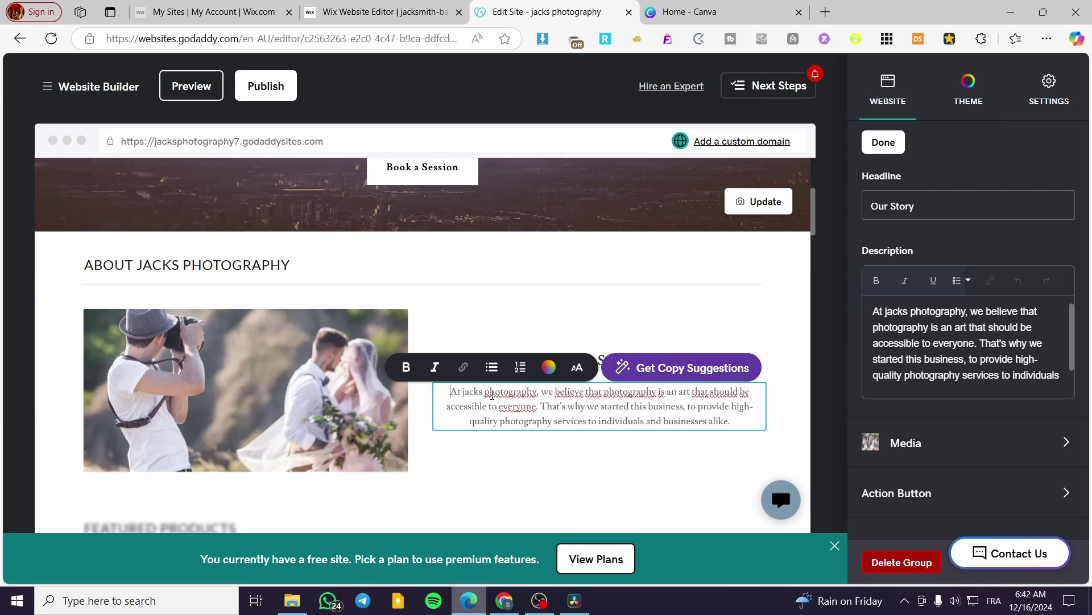
Try linking "photography" in the Our Story text to the Terms and Conditions page, trying About jacks photography as the target section.
left_click_drag(485, 391, 538, 392)
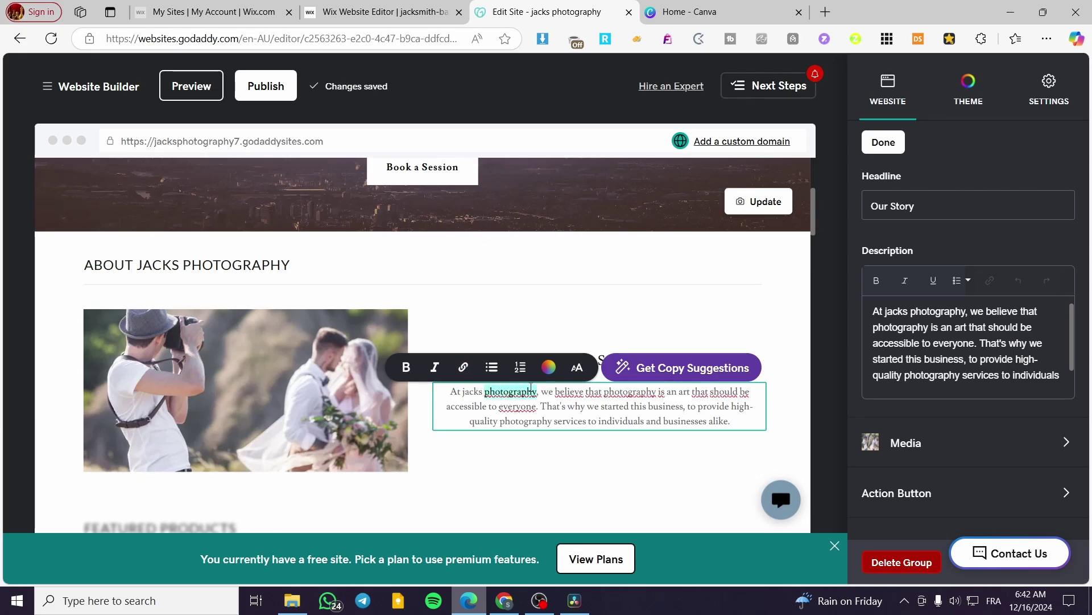
left_click(464, 368)
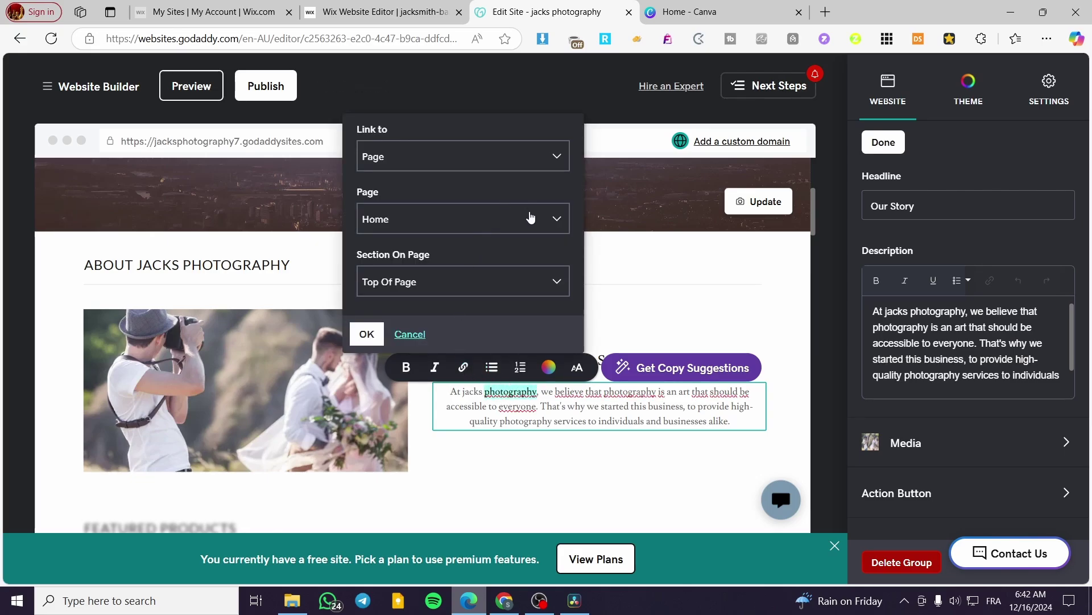
left_click(548, 222)
left_click(530, 299)
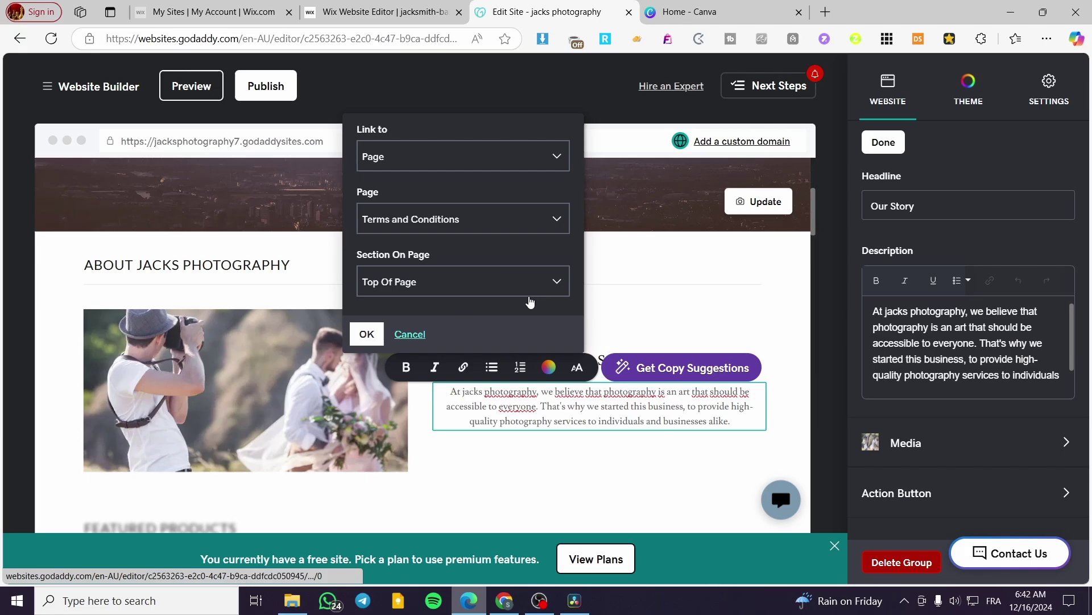
left_click(500, 285)
left_click(479, 369)
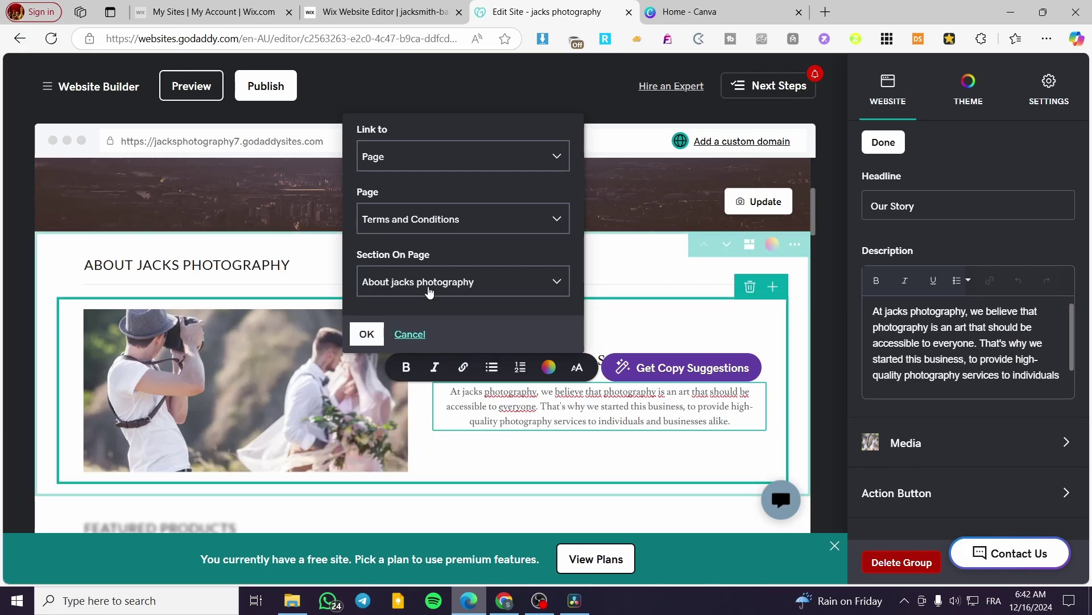
left_click(463, 282)
left_click(430, 383)
Change the link type to Website URL and copy the Canva home page address from its open browser tab.
left_click(465, 165)
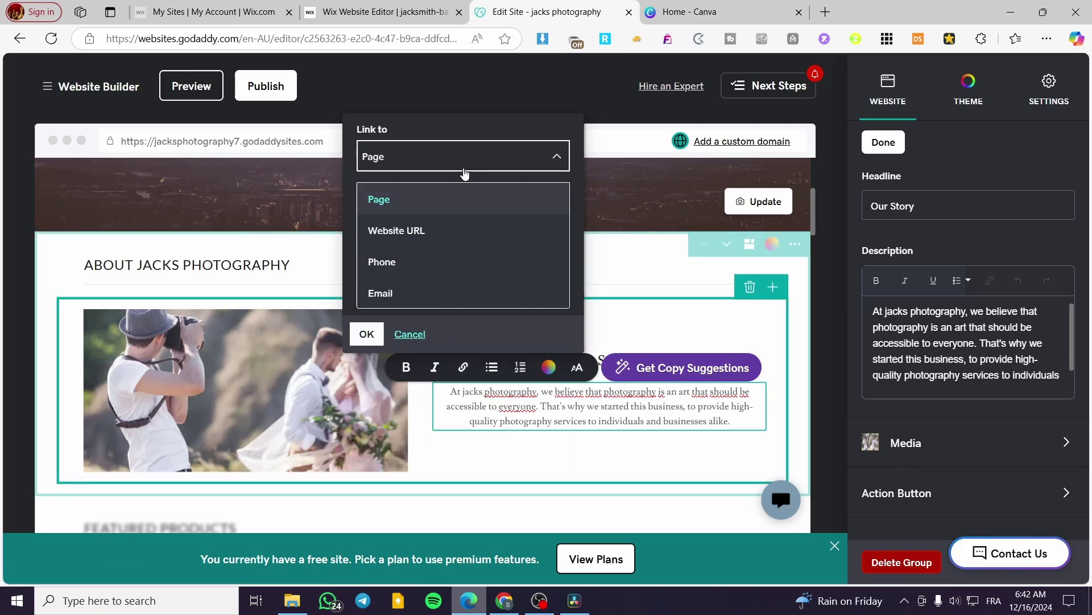
left_click(443, 230)
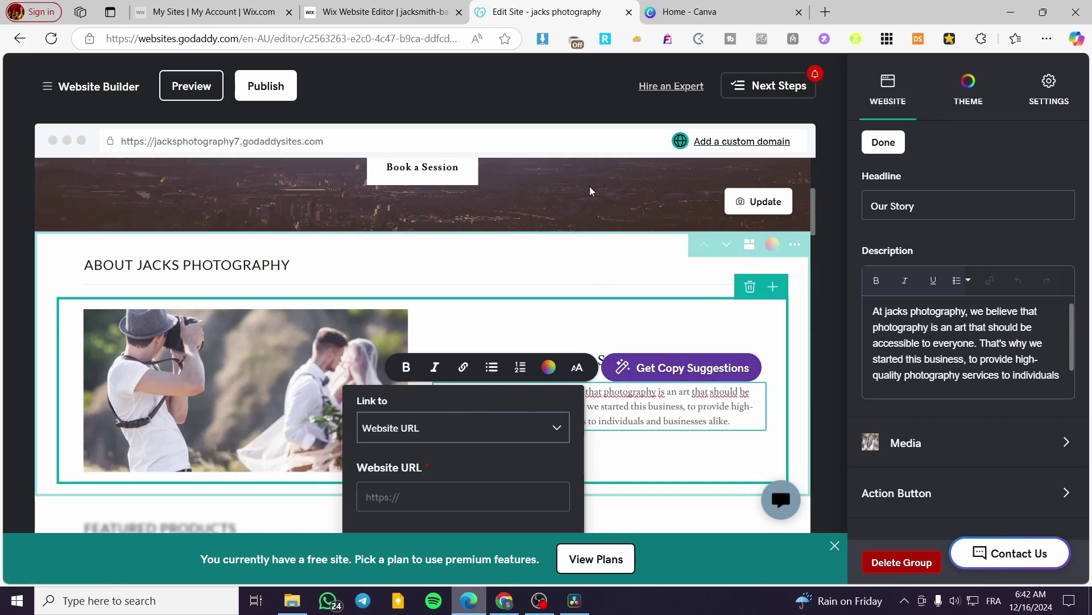
left_click(692, 12)
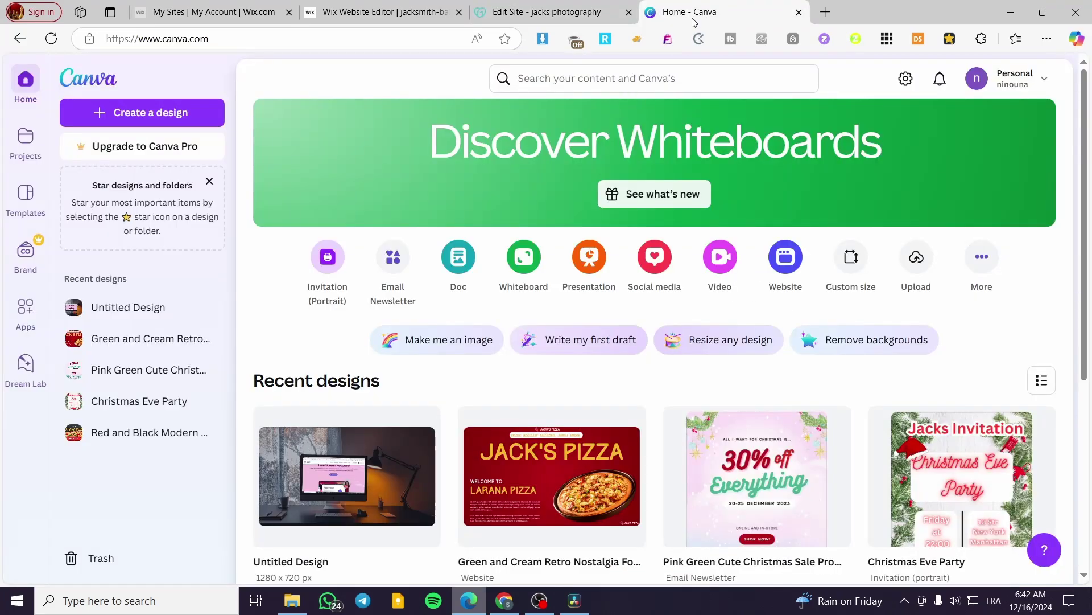
left_click(250, 40)
key("ctrl+c")
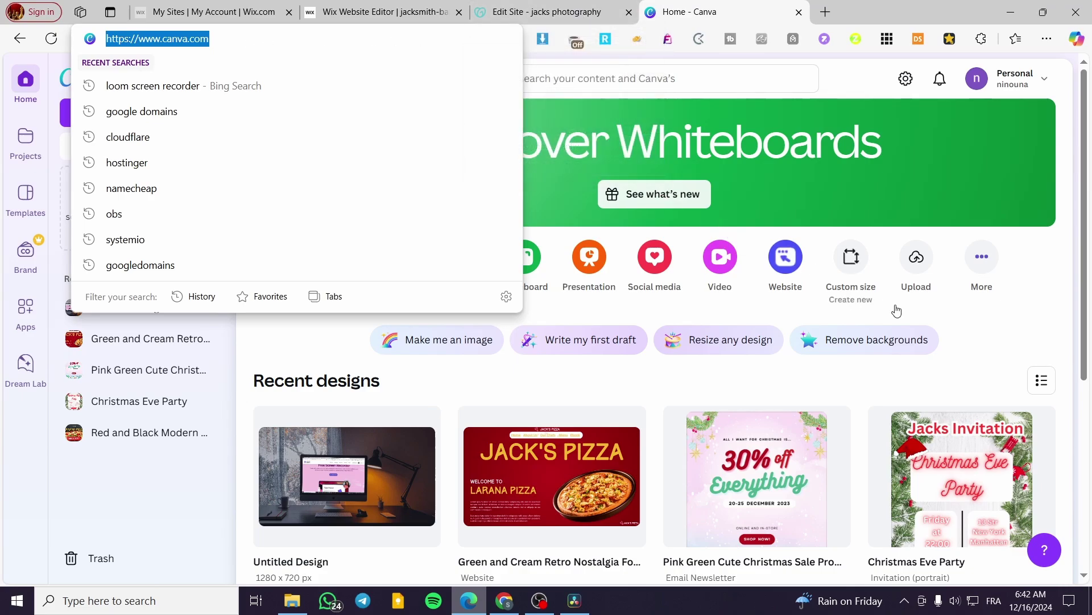
left_click(1046, 322)
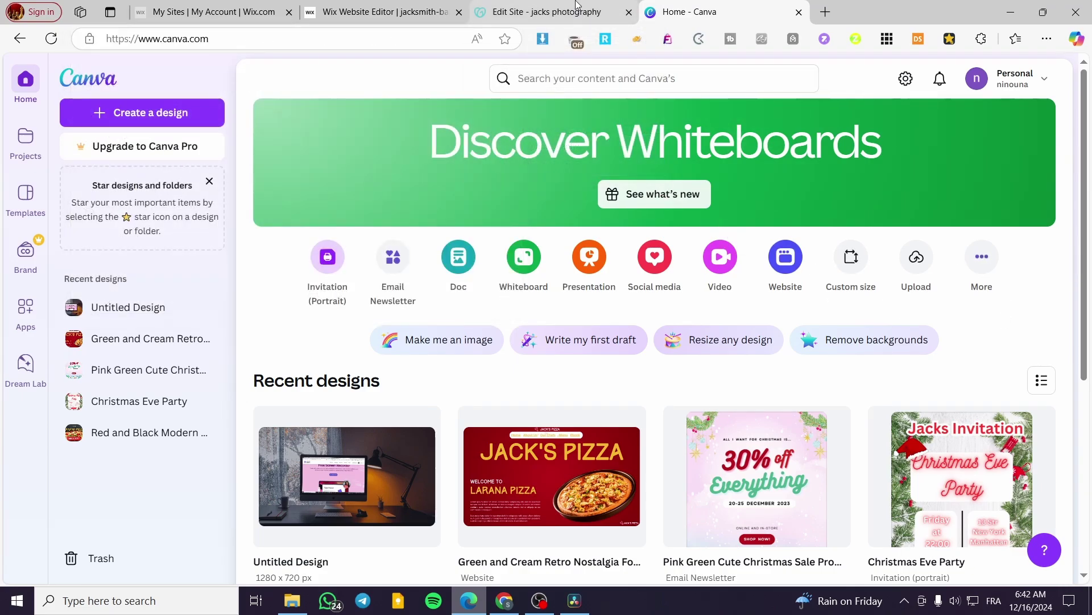
left_click(546, 12)
left_click(459, 486)
key("ctrl+v")
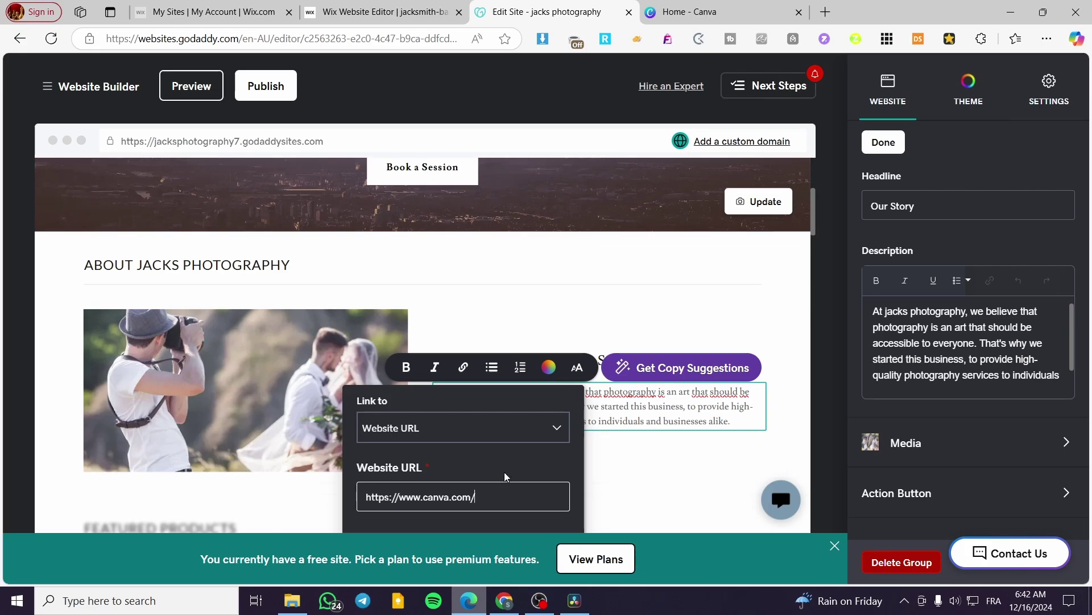
left_click(835, 546)
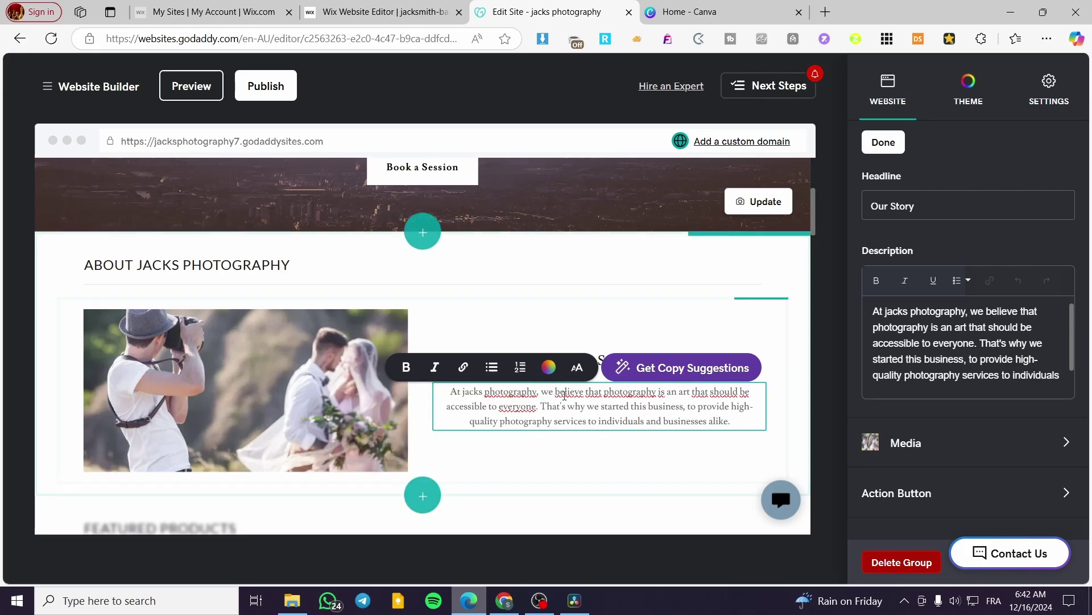
left_click_drag(485, 392, 527, 390)
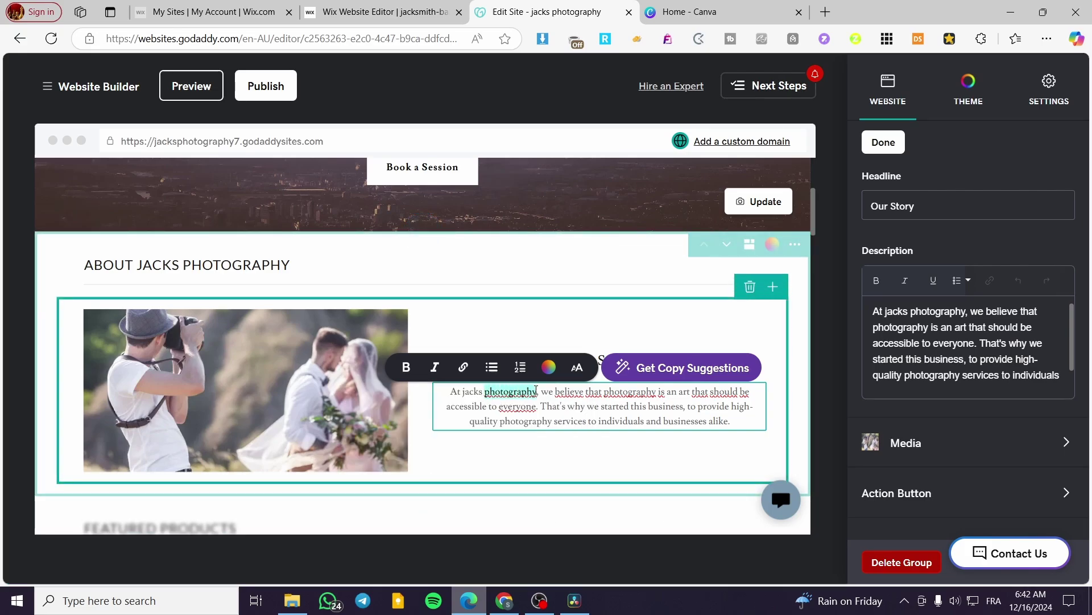
left_click(464, 367)
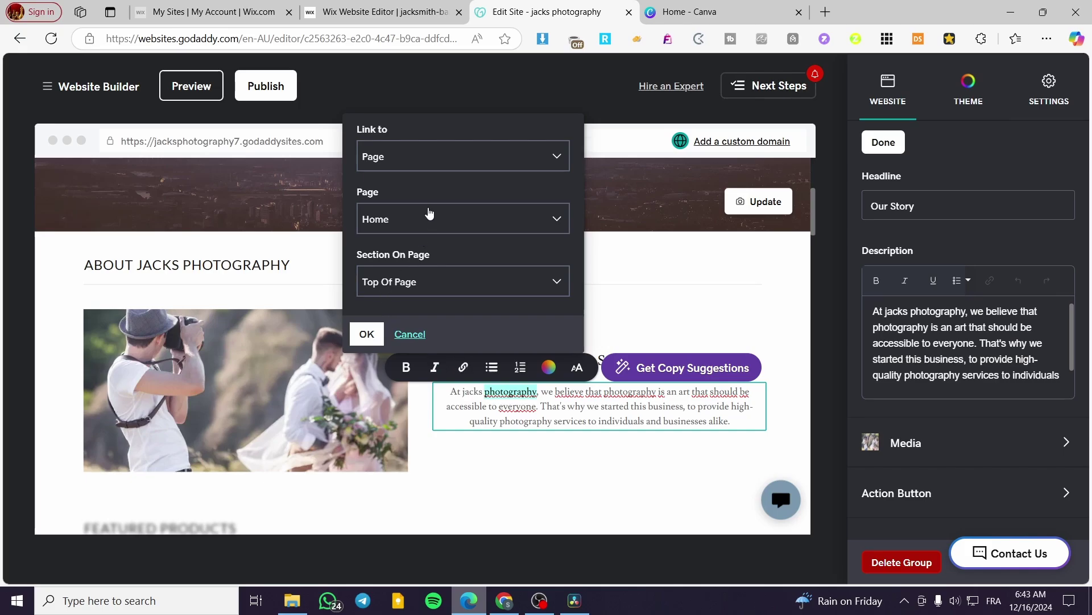
left_click(446, 156)
left_click(439, 229)
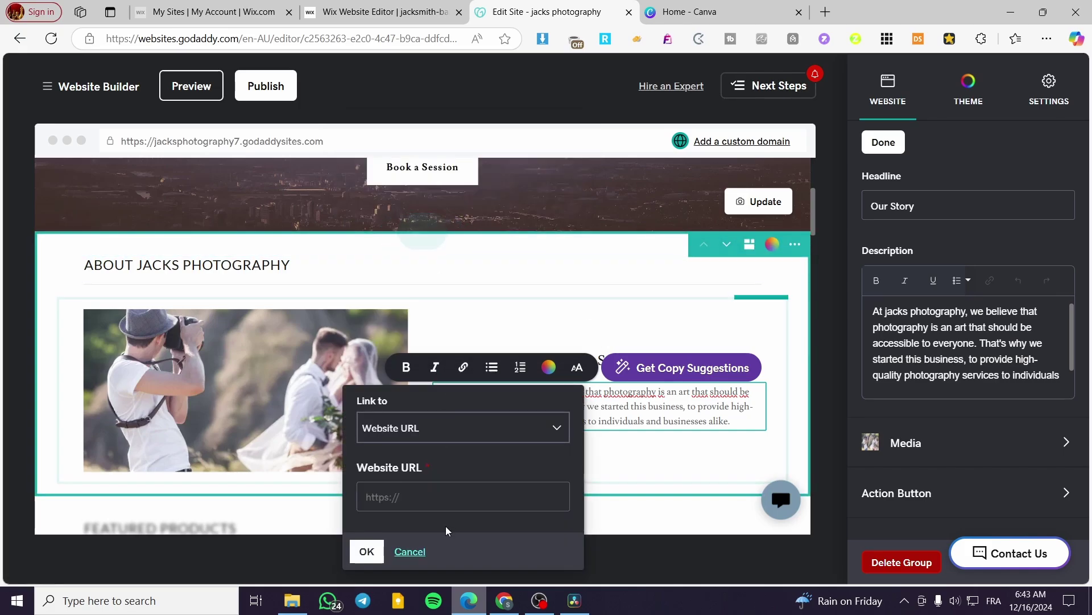
left_click(447, 497)
key("ctrl+v")
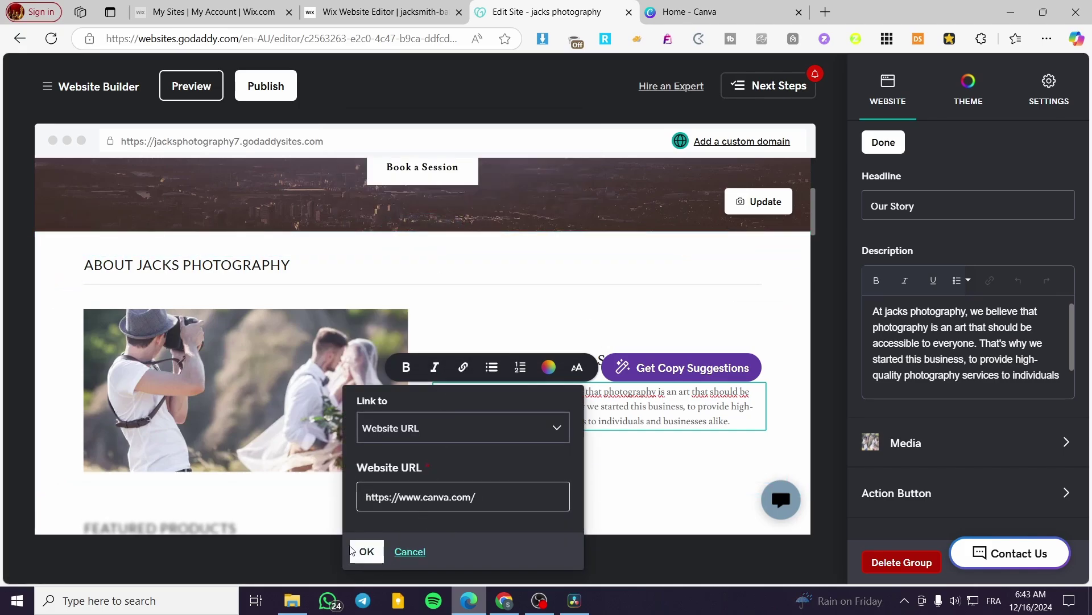
left_click(366, 551)
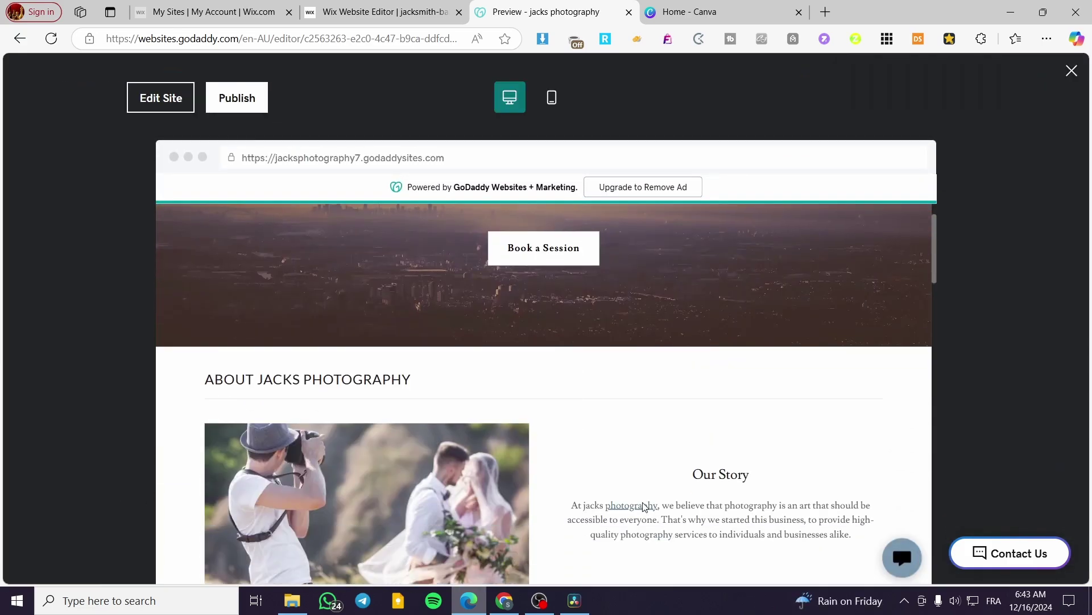
Test the "photography" link in the site preview and close the Canva page it opens.
left_click(645, 506)
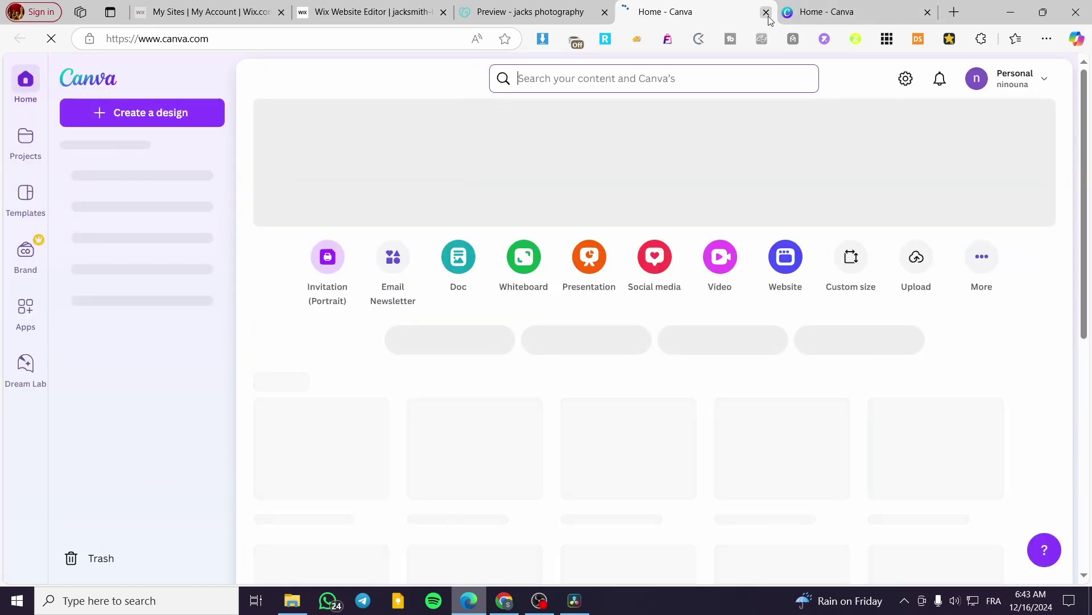
left_click(766, 12)
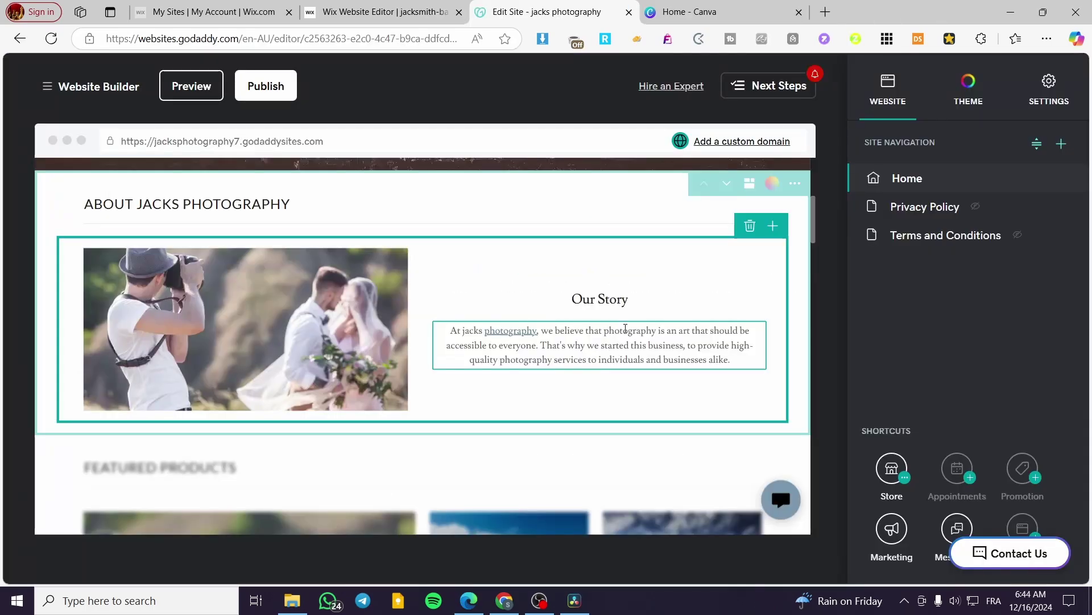
Search the available sections for "blog" and add a single-column list blog section between the About and Featured Products sections.
scroll(566, 349, "down", 2)
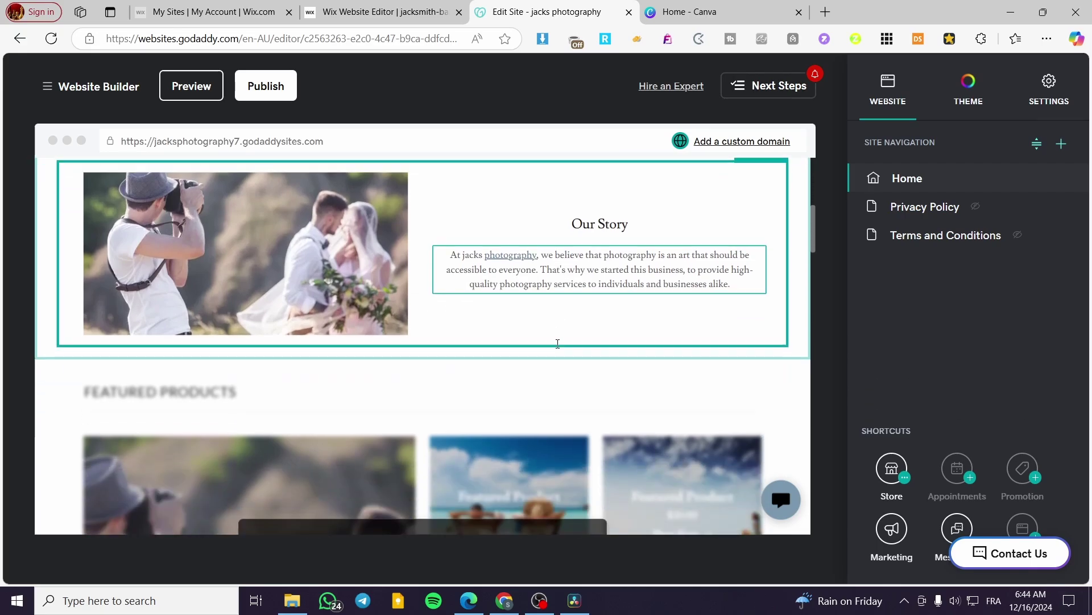
left_click(430, 323)
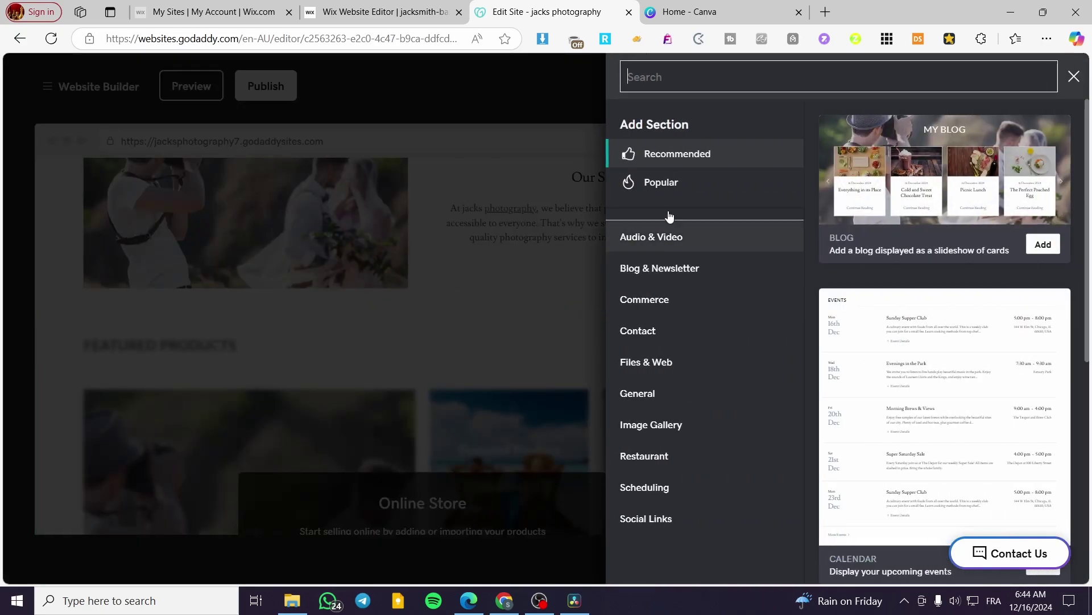
type("blog")
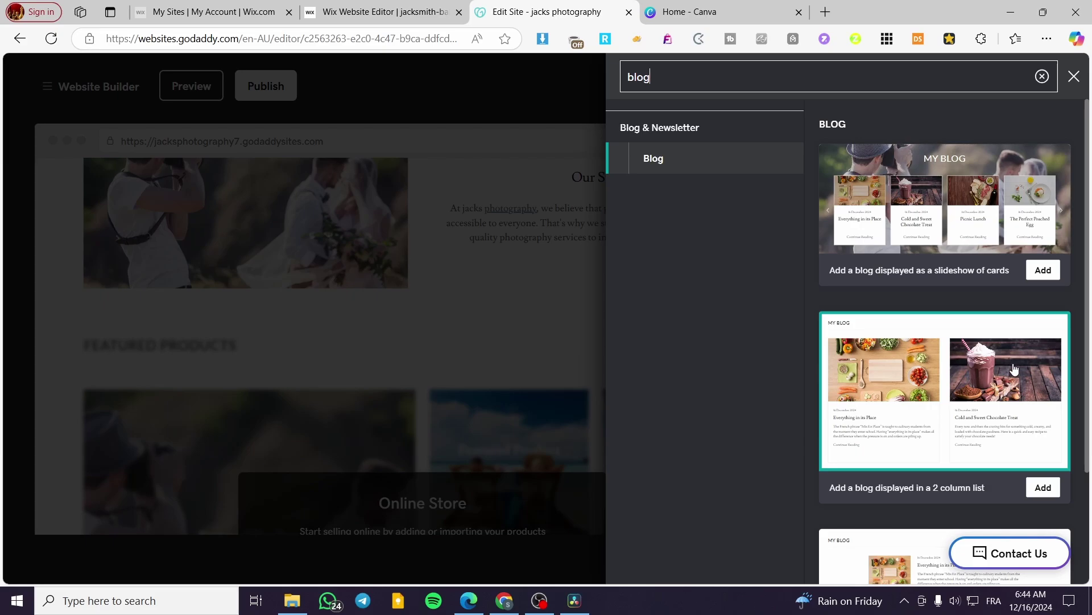
scroll(1014, 369, "down", 3)
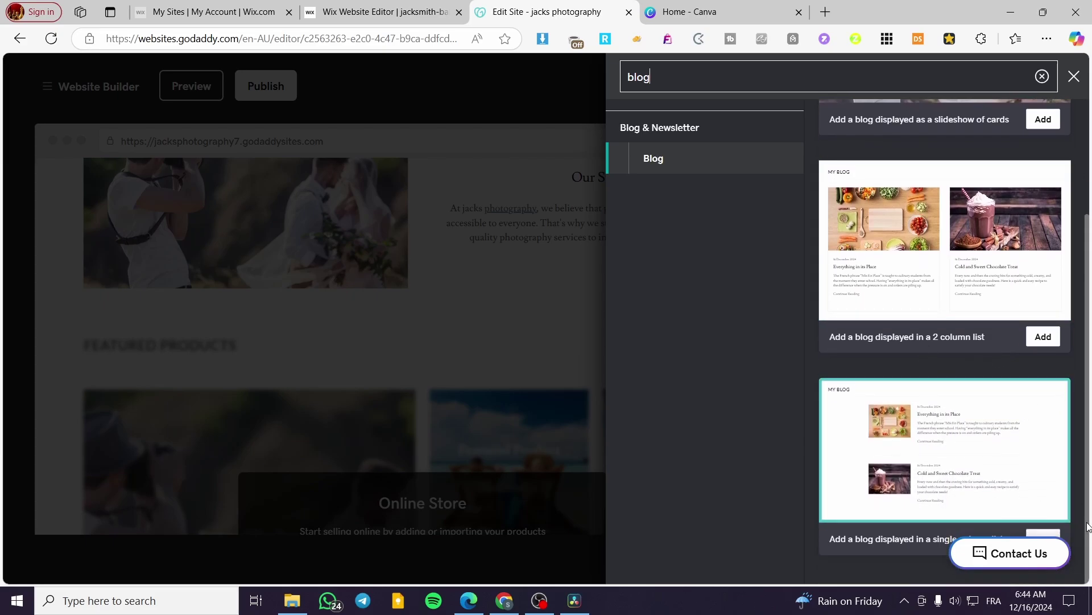
left_click(922, 467)
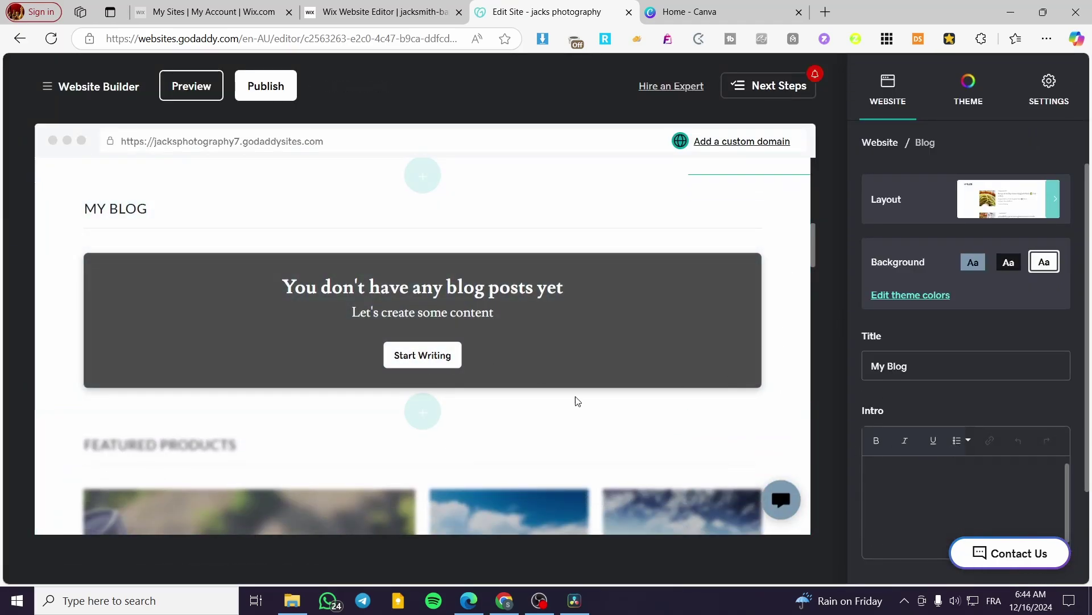
Start writing content for the My Blog section by creating a new blog post.
left_click(428, 356)
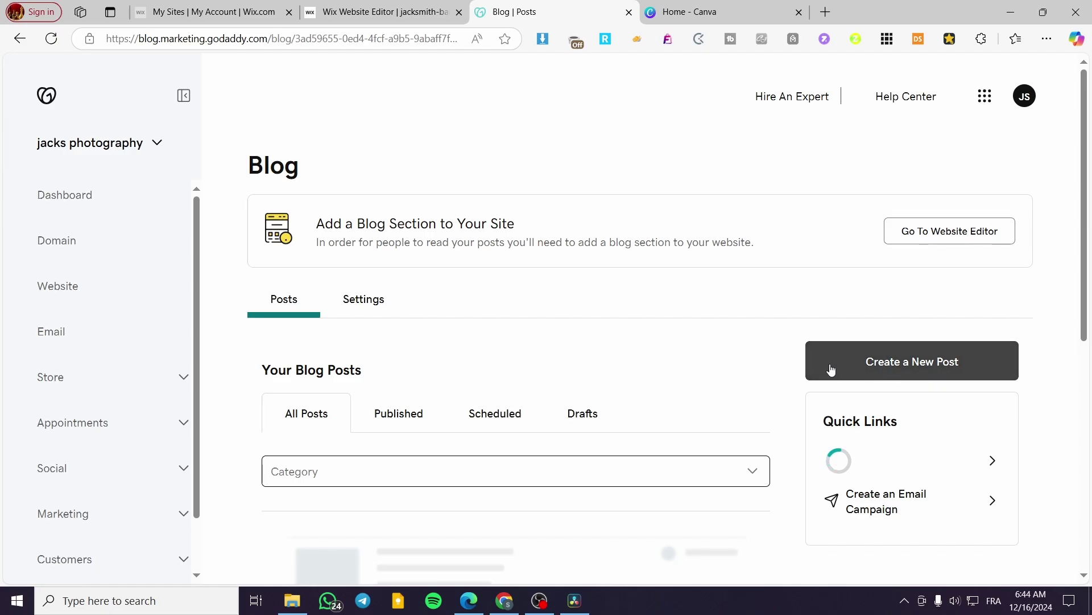
scroll(534, 393, "down", 4)
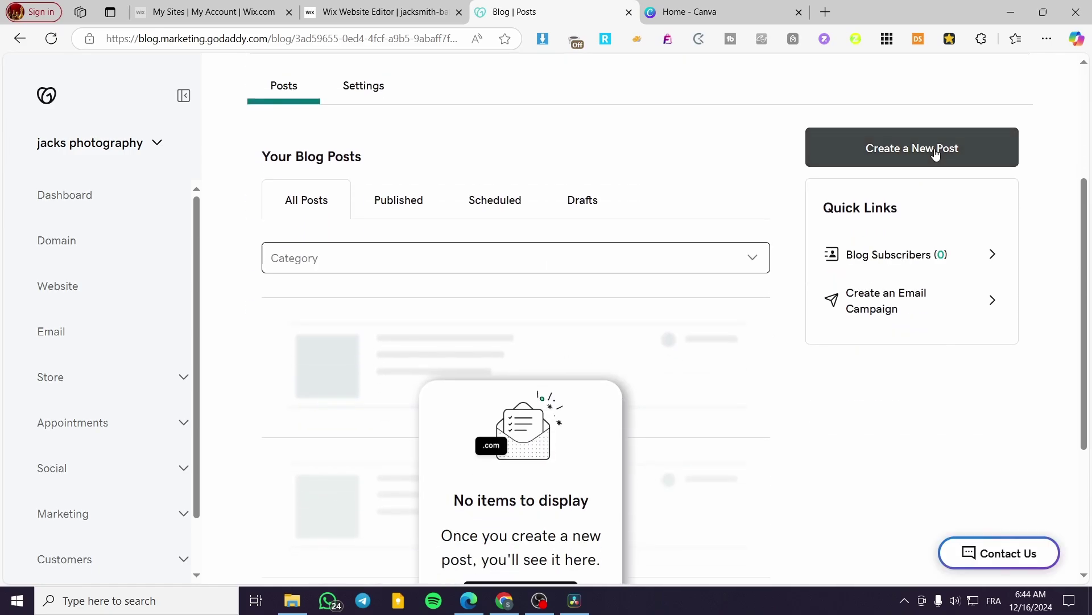
left_click(935, 159)
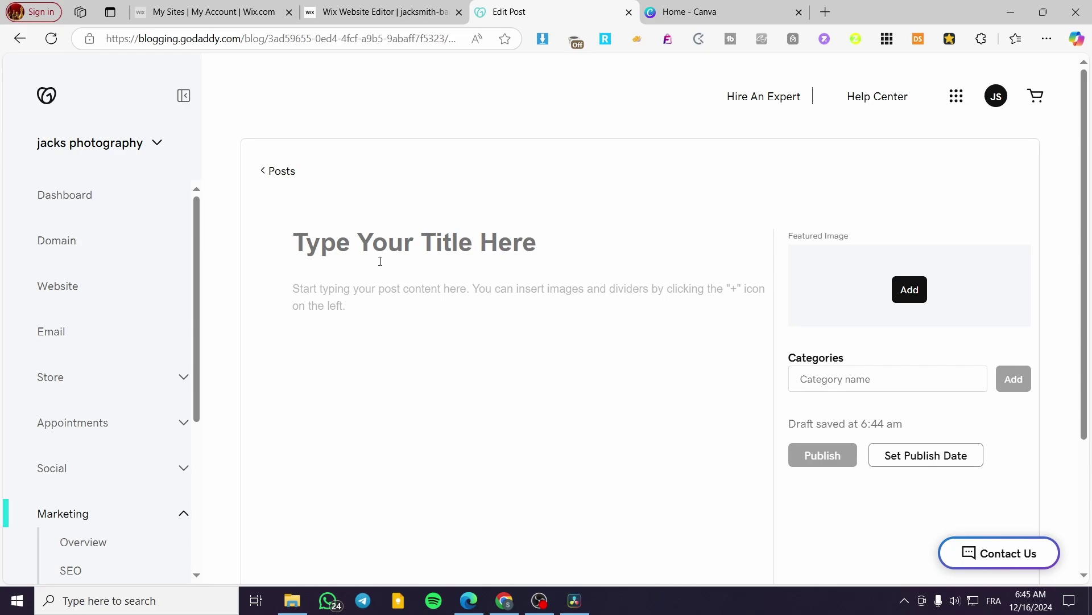
Title the new blog post "Example Post".
type("Example ")
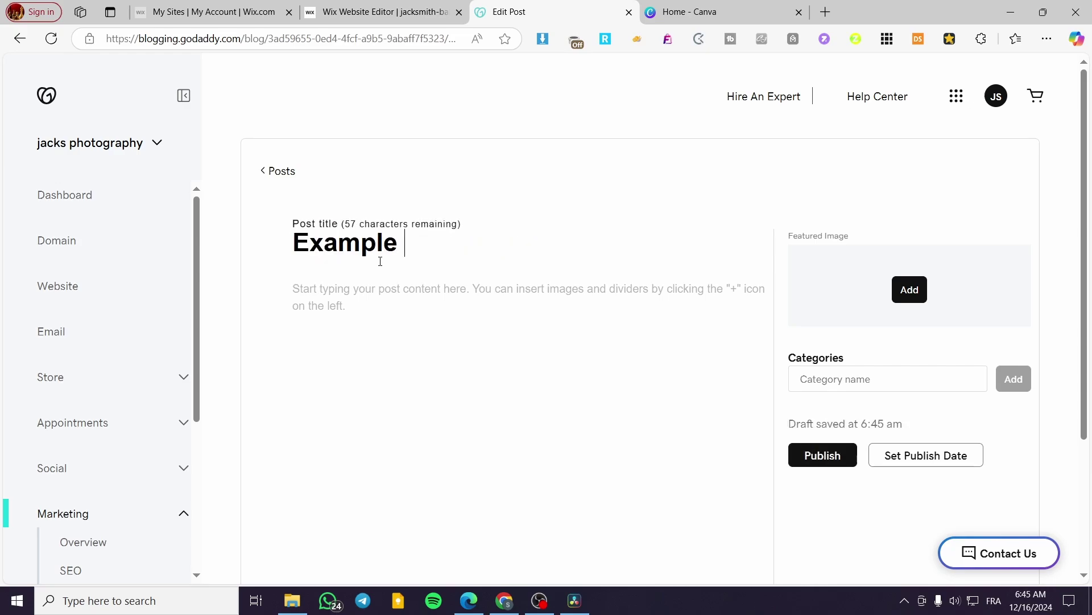
type("bPostr")
left_click(403, 303)
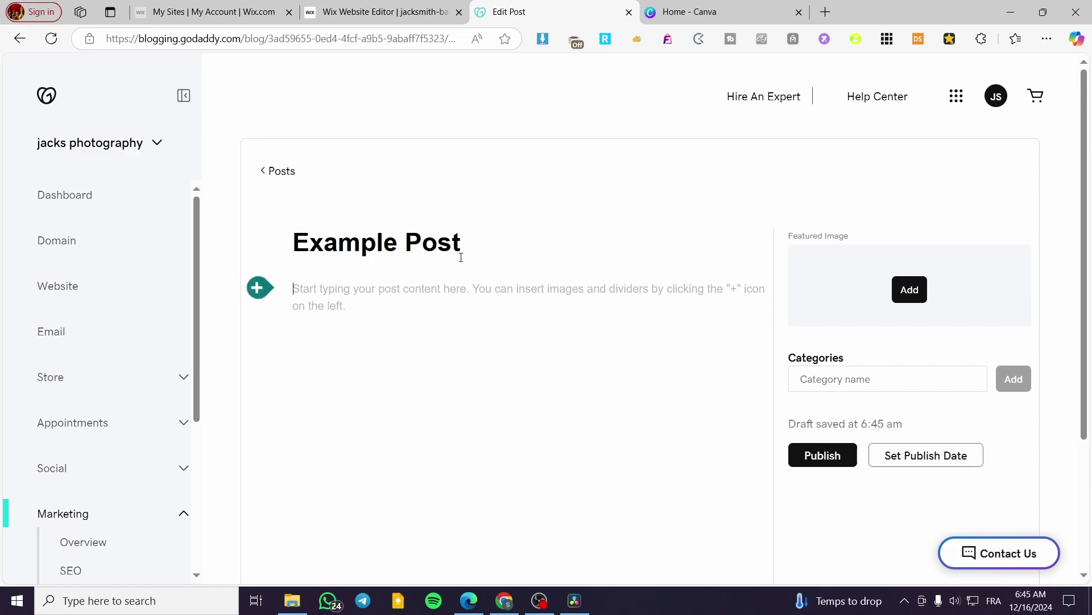
Copy the post's title and paste it four times in a row as the body text.
left_click_drag(461, 258, 233, 243)
key("ctrl+c")
left_click(347, 289)
key("ctrl+v")
key("ctrl+v")
key("ctrl+v")
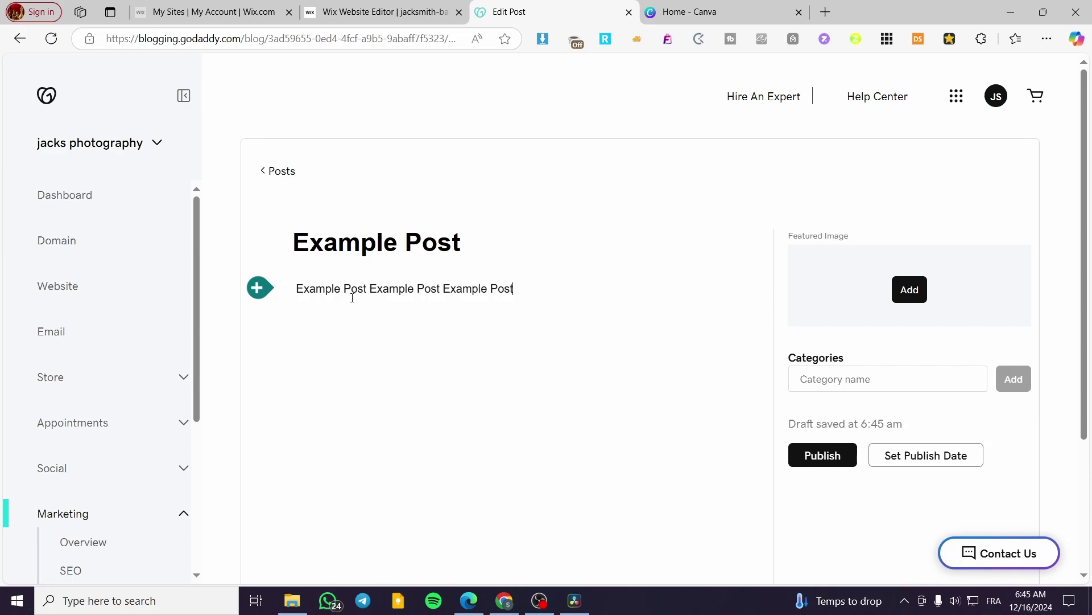
left_click_drag(513, 301, 205, 266)
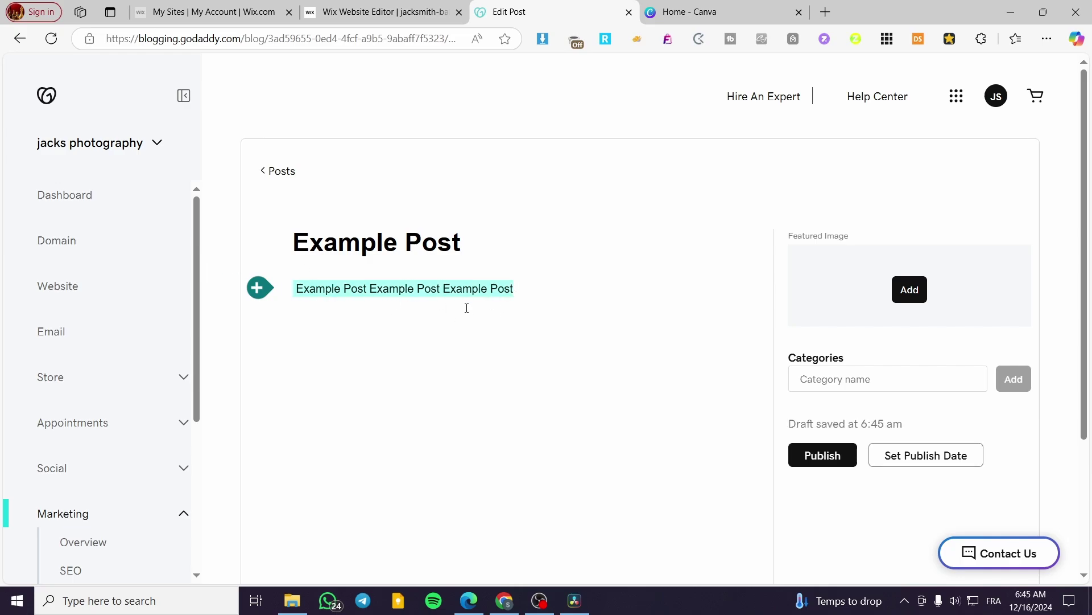
left_click(524, 297)
key("ctrl+v")
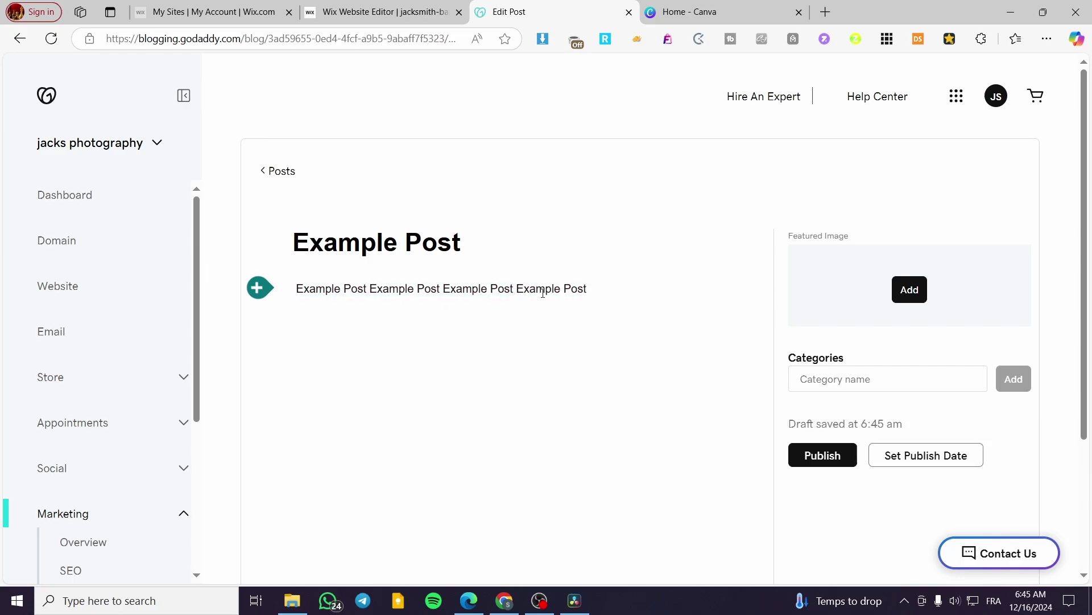
Copy the post's body line of repeated "Example Post" text and paste it repeatedly at the end of the body.
left_click_drag(570, 292, 296, 293)
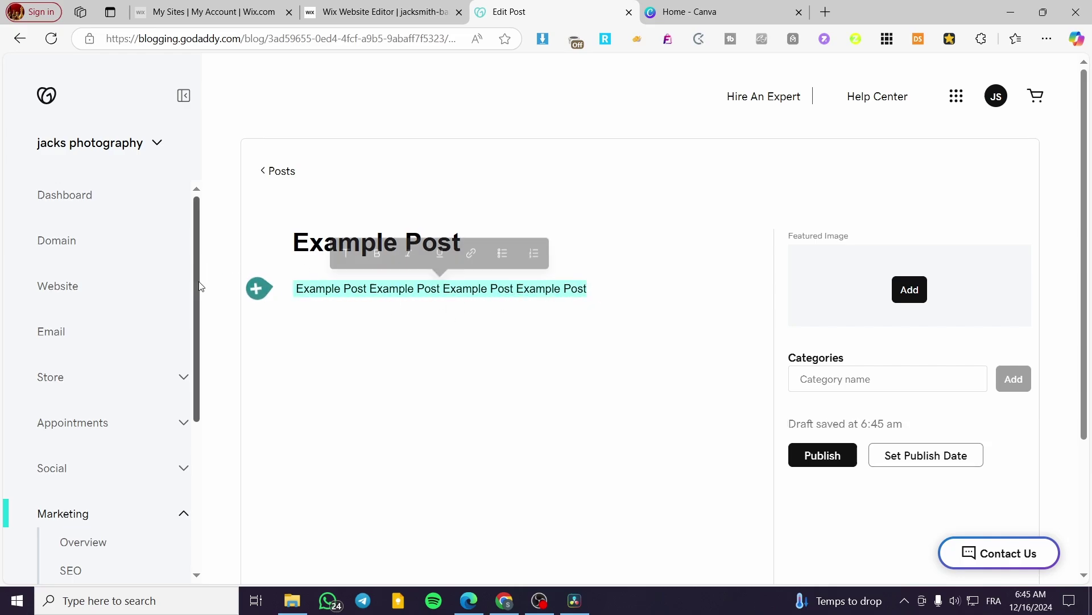
left_click(597, 290)
key("ctrl+v")
key("ctrl+v")
key("ctrl+v")
key("ctrl+v")
key("ctrl+v")
key("ctrl+v")
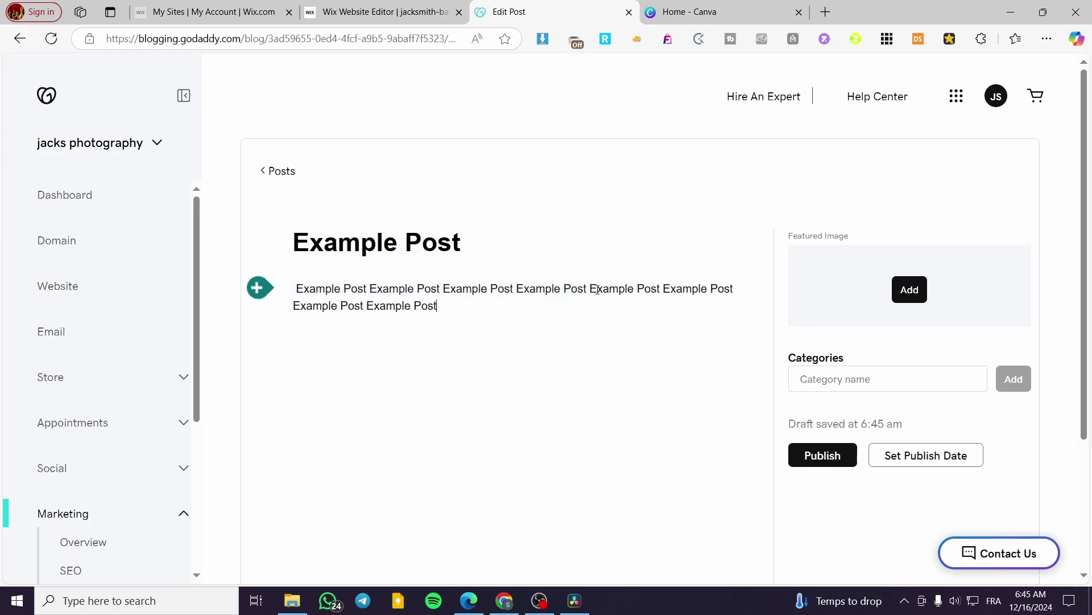
Copy the whole enlarged body text and paste it several times after itself to fill out the post.
left_click_drag(600, 370, 294, 279)
left_click(598, 360)
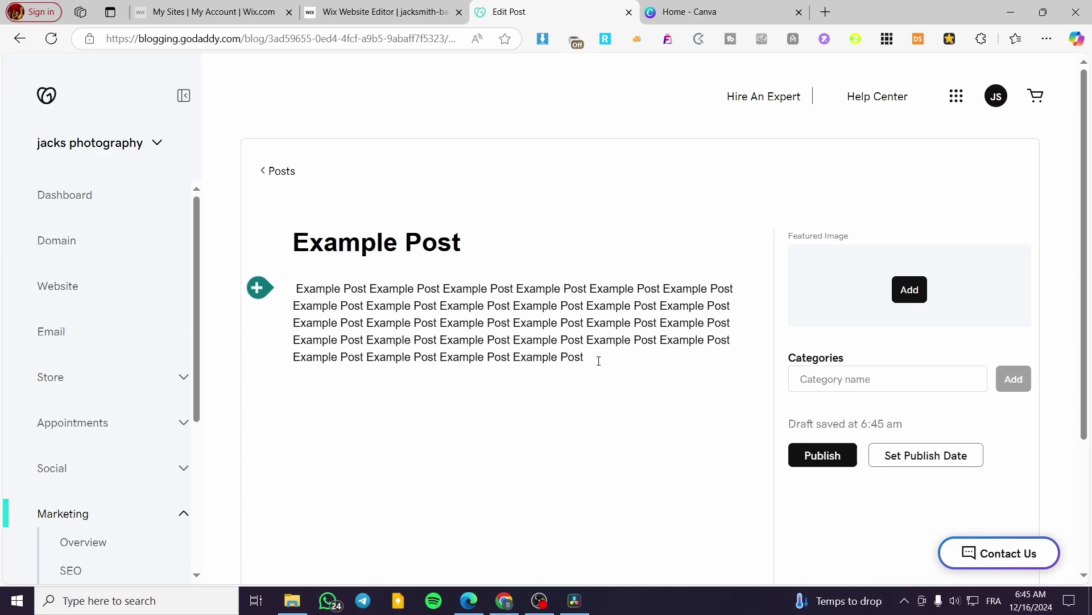
key("ctrl+v")
key("ctrl+v")
key("ctrl+v")
key("ctrl+v")
key("ctrl+v")
key("ctrl+v")
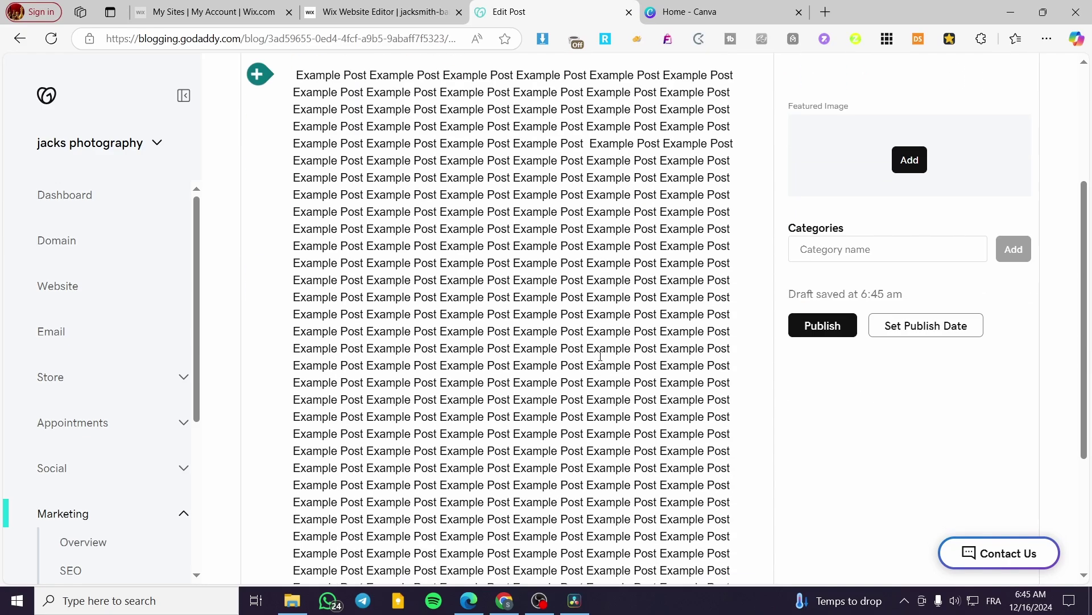
Add the stock photo of a camera lens on a blue background as the post's featured image, keeping the default image settings.
scroll(864, 300, "up", 4)
left_click(902, 298)
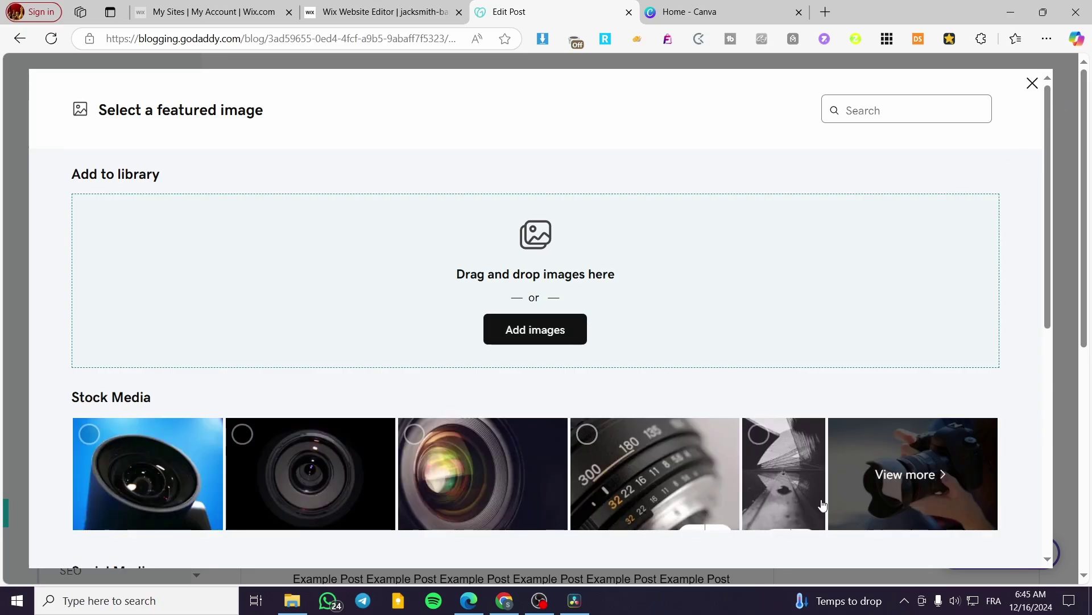
scroll(842, 399, "down", 3)
mouse_move(179, 291)
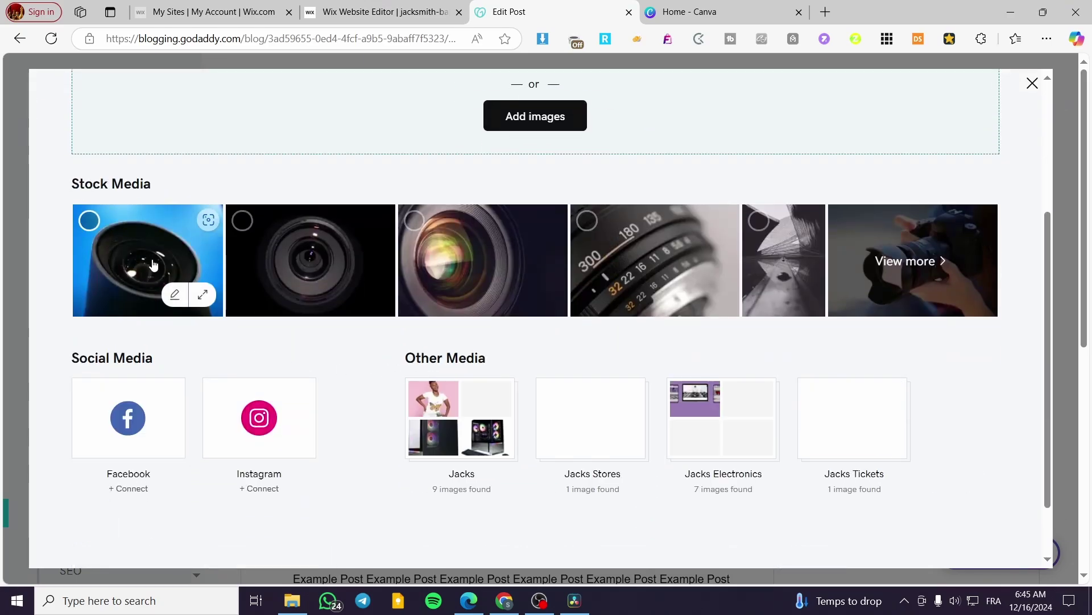
left_click(210, 221)
left_click(961, 540)
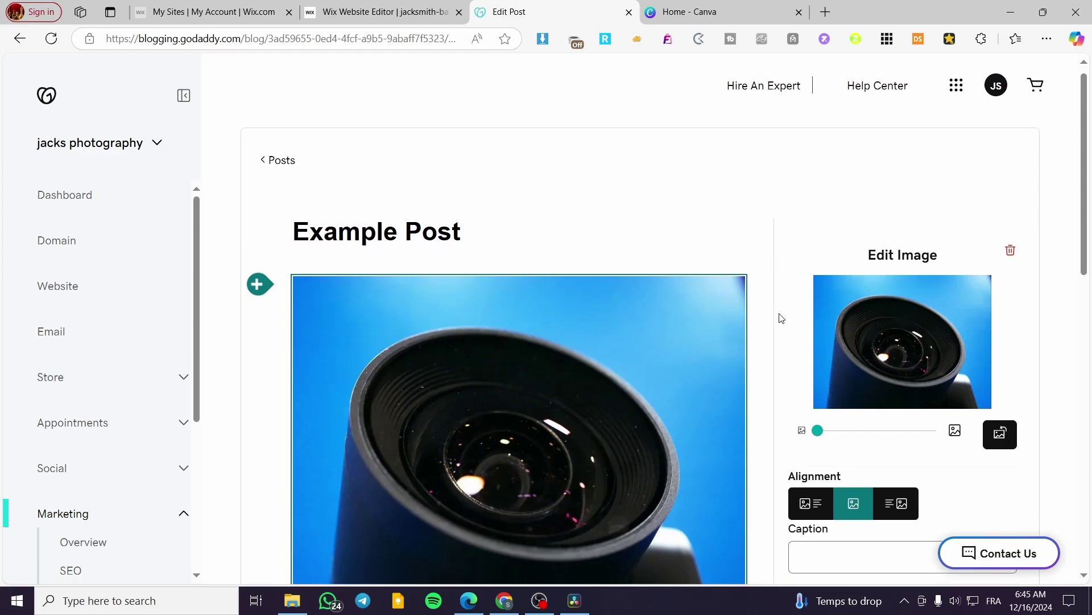
scroll(785, 330, "down", 6)
scroll(795, 360, "down", 4)
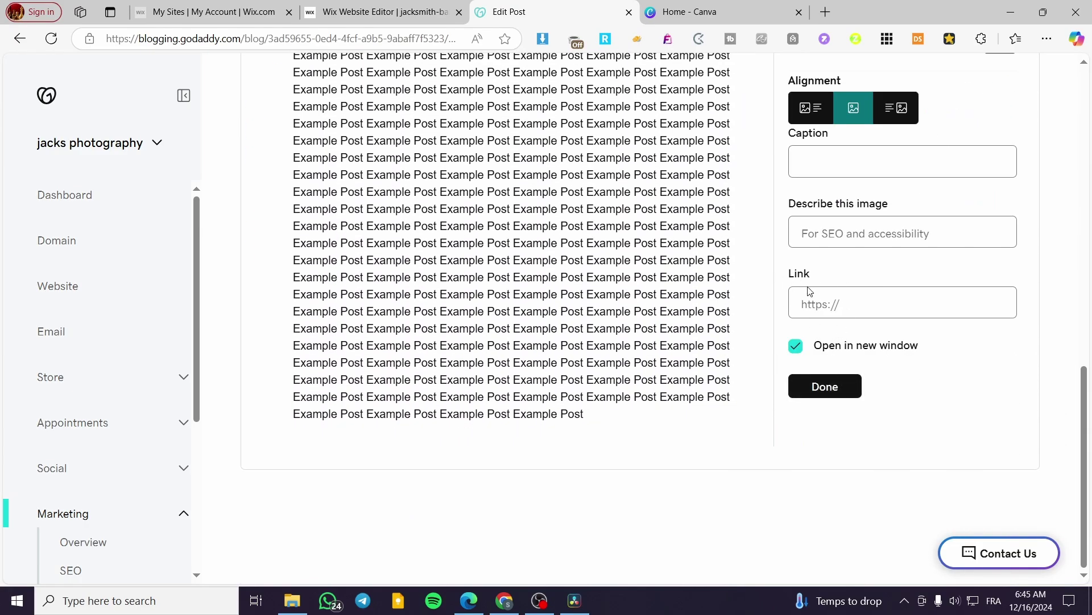
left_click(830, 388)
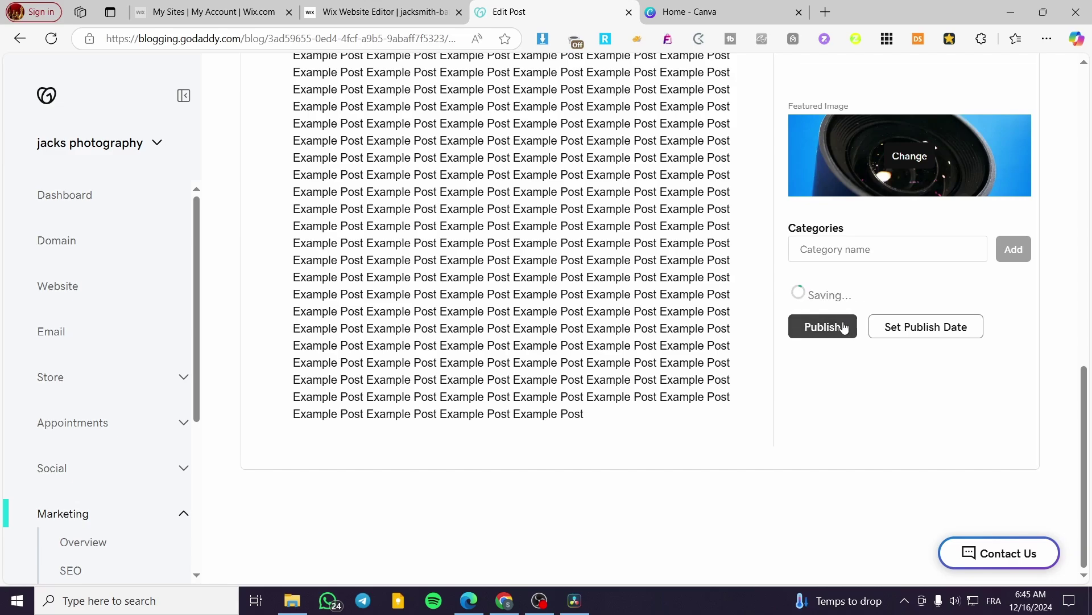
Publish the blog post and return to the website editor.
left_click(837, 325)
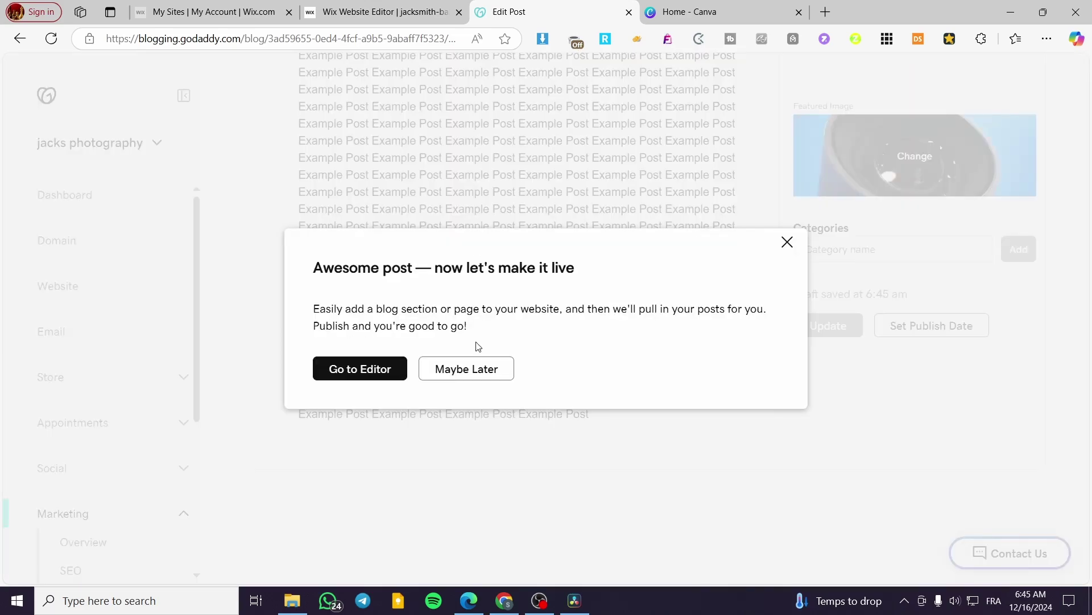
left_click(390, 369)
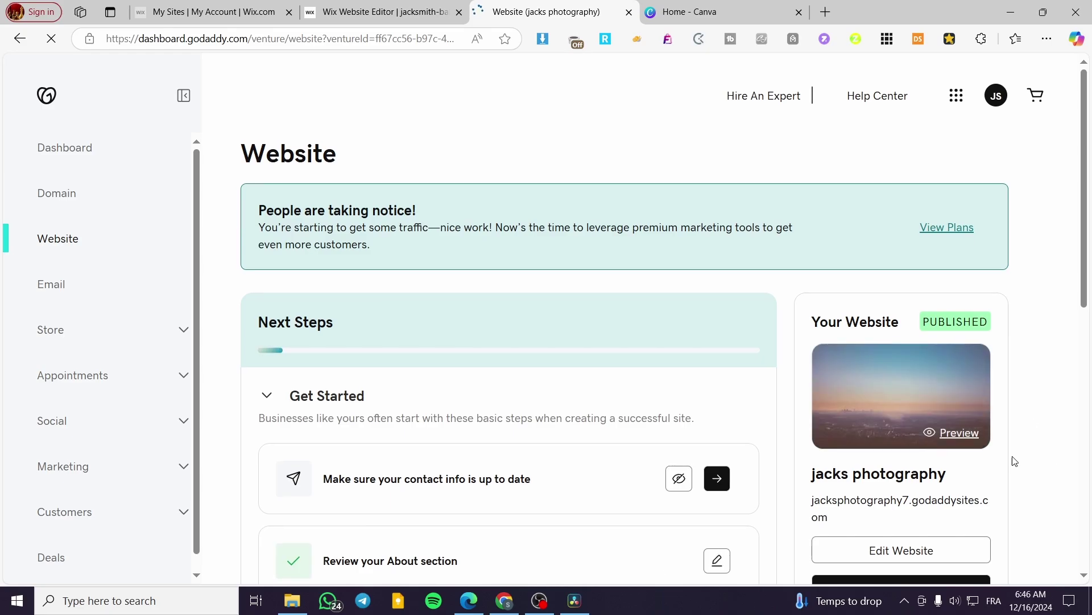
scroll(905, 461, "down", 2)
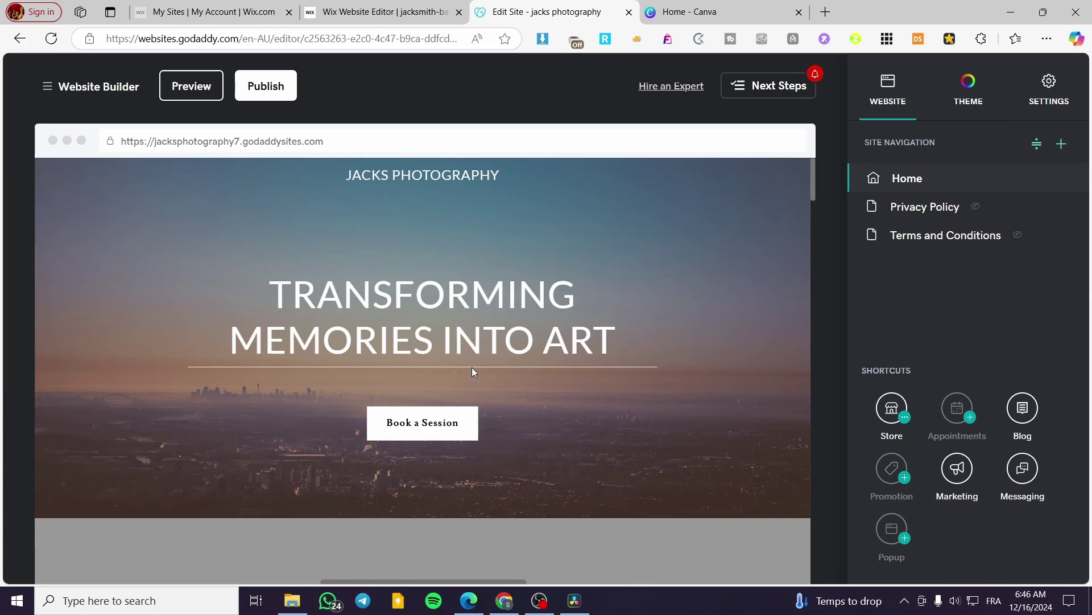
Select text in the header title "Transforming Memories Into Art" and check its formatting options for a link.
left_click(461, 325)
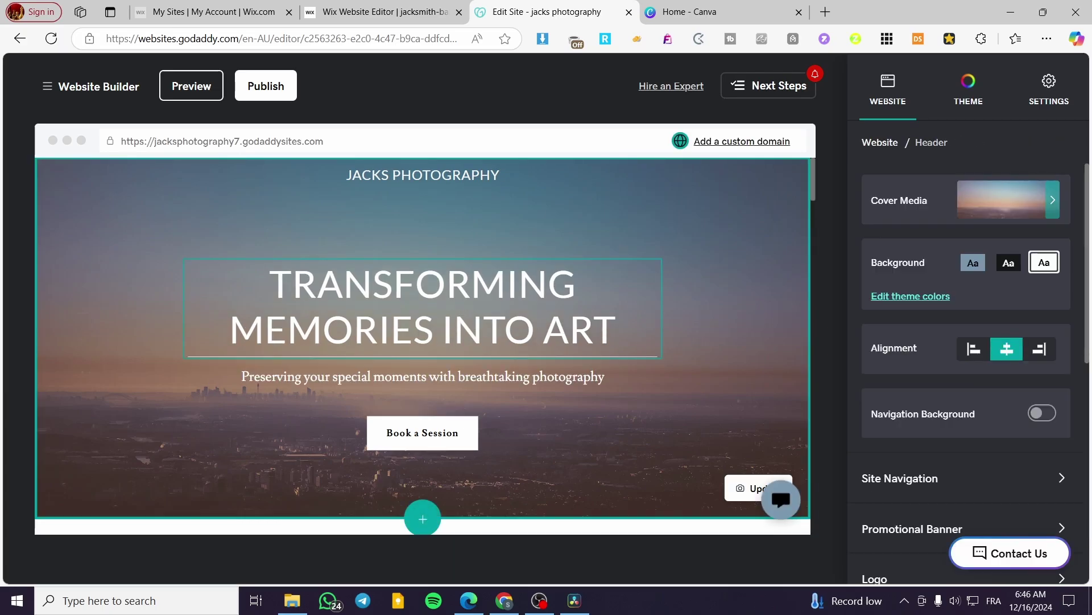
left_click(551, 329)
left_click_drag(616, 310, 456, 319)
left_click(443, 311)
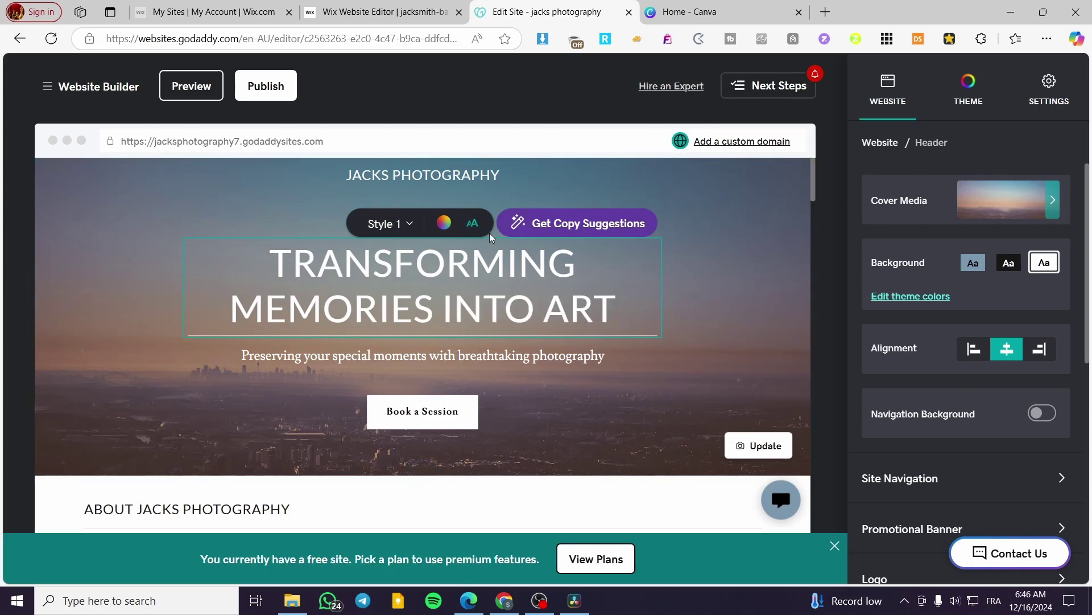
Select the word "moments" in the header tagline and check its formatting options for a link.
scroll(540, 294, "down", 1)
left_click(555, 295)
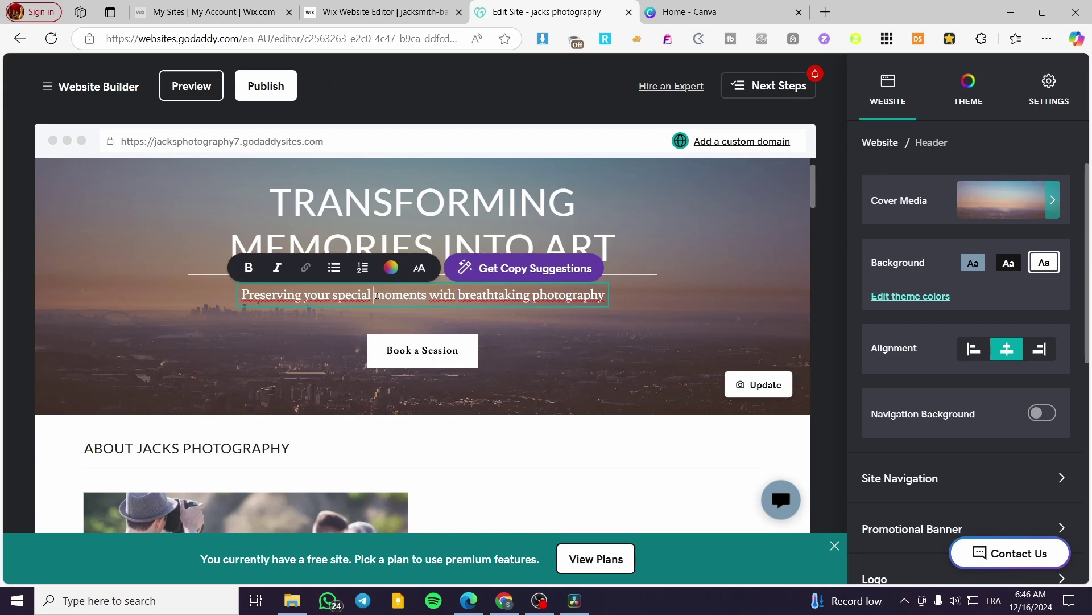
left_click_drag(374, 296, 426, 297)
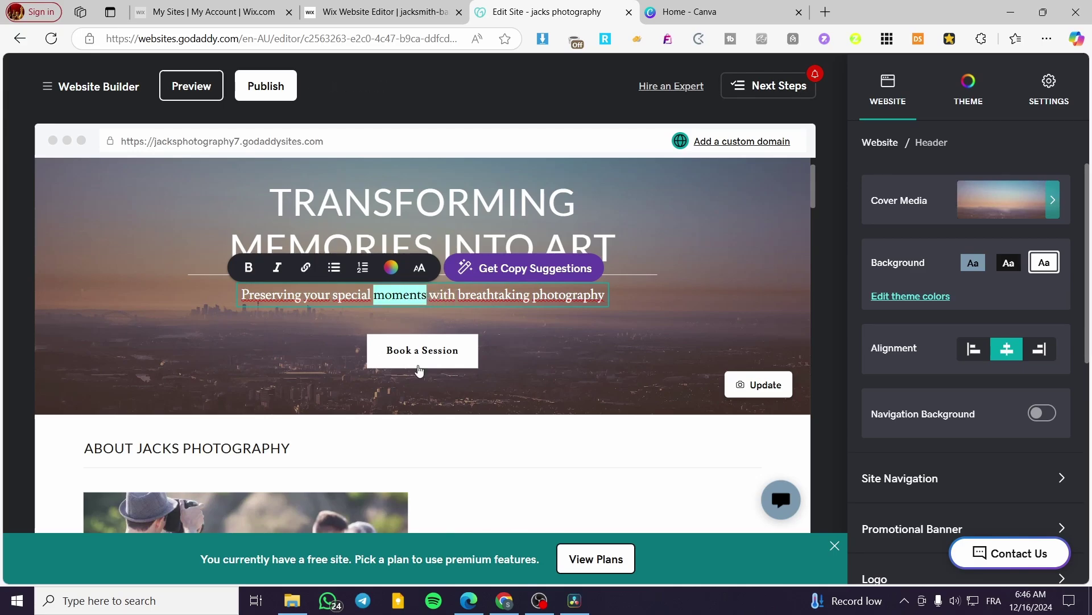
Inspect the My Blog section with the example post, and the About section above it, for text-editing options.
scroll(700, 377, "down", 6)
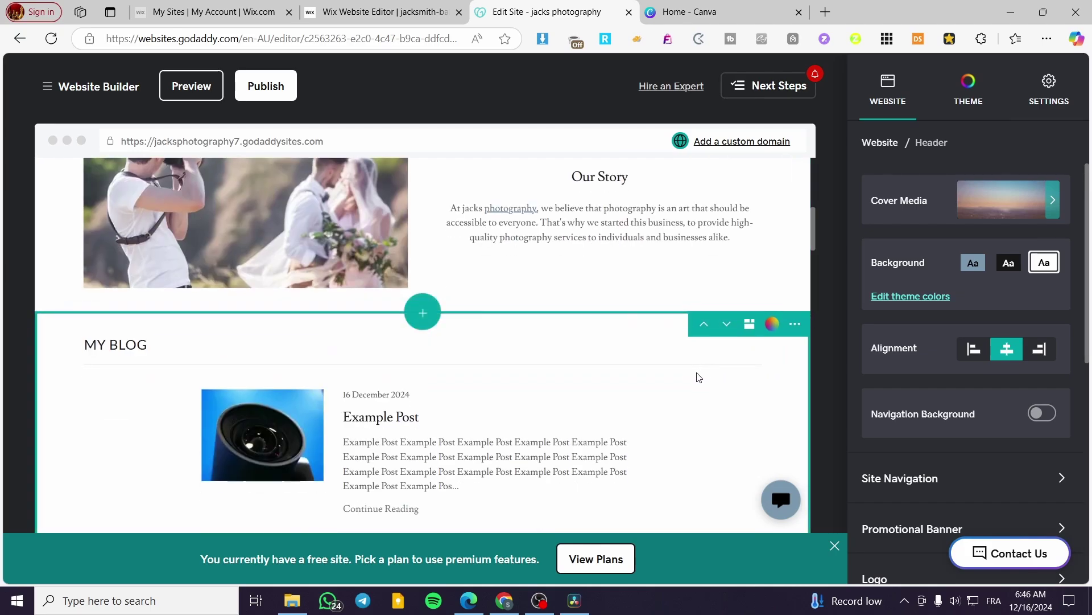
scroll(699, 377, "down", 3)
left_click(523, 291)
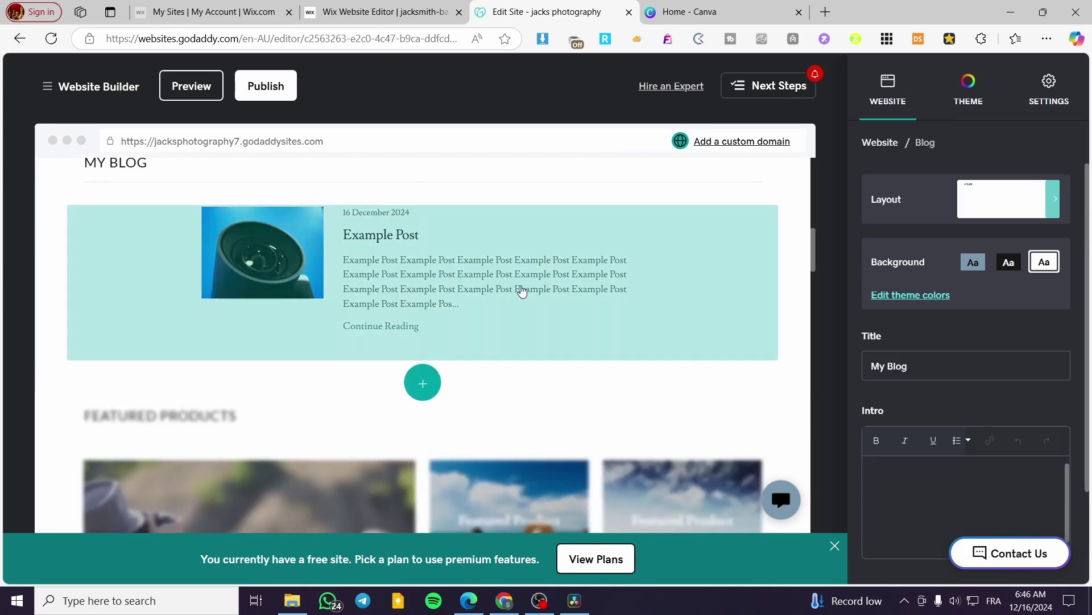
scroll(455, 302, "up", 4)
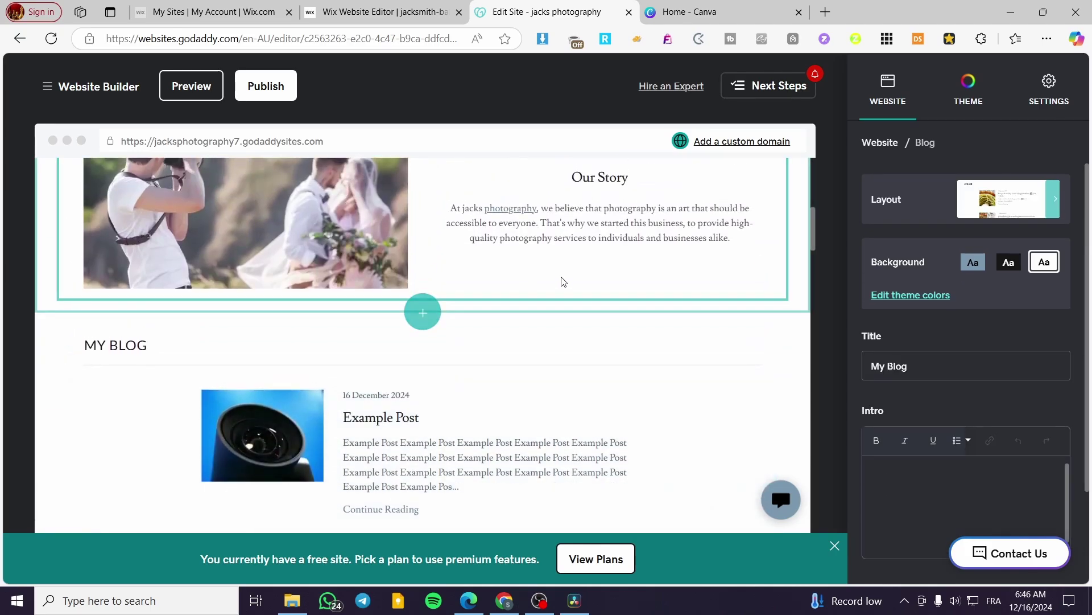
left_click(563, 280)
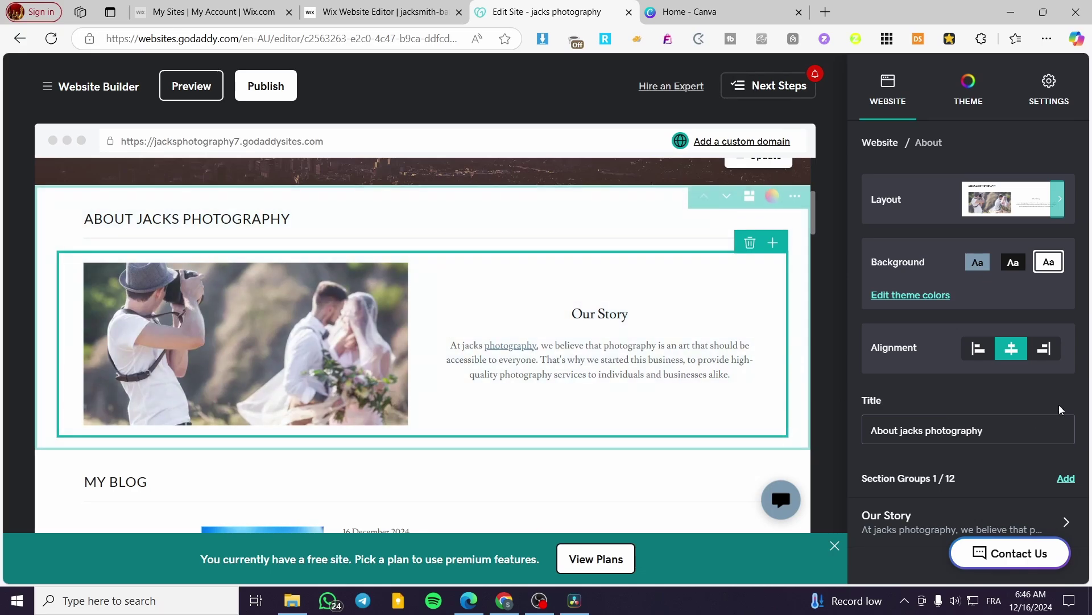
Apply text Style 5 to the photo gallery section's title.
scroll(348, 376, "down", 4)
scroll(348, 375, "down", 3)
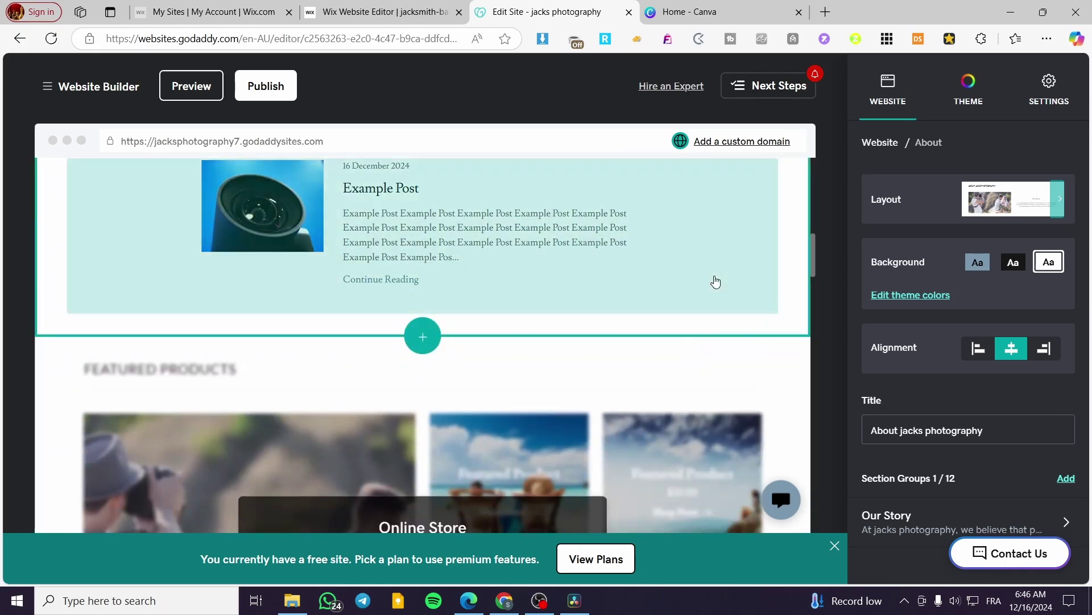
scroll(671, 293, "down", 5)
scroll(495, 222, "down", 4)
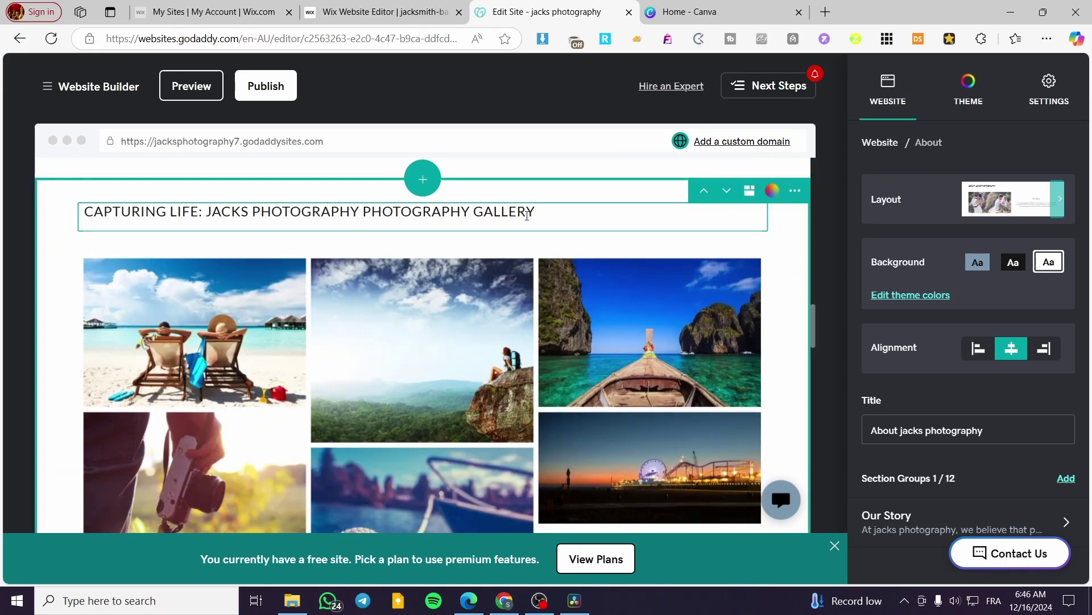
left_click_drag(527, 215, 481, 211)
left_click(462, 187)
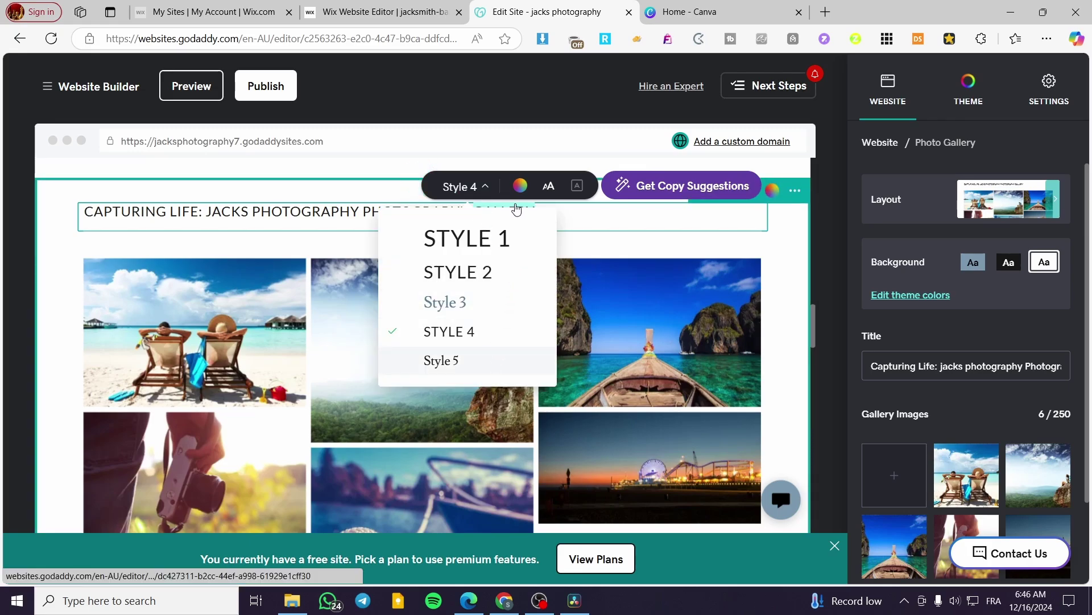
left_click(441, 360)
left_click(462, 187)
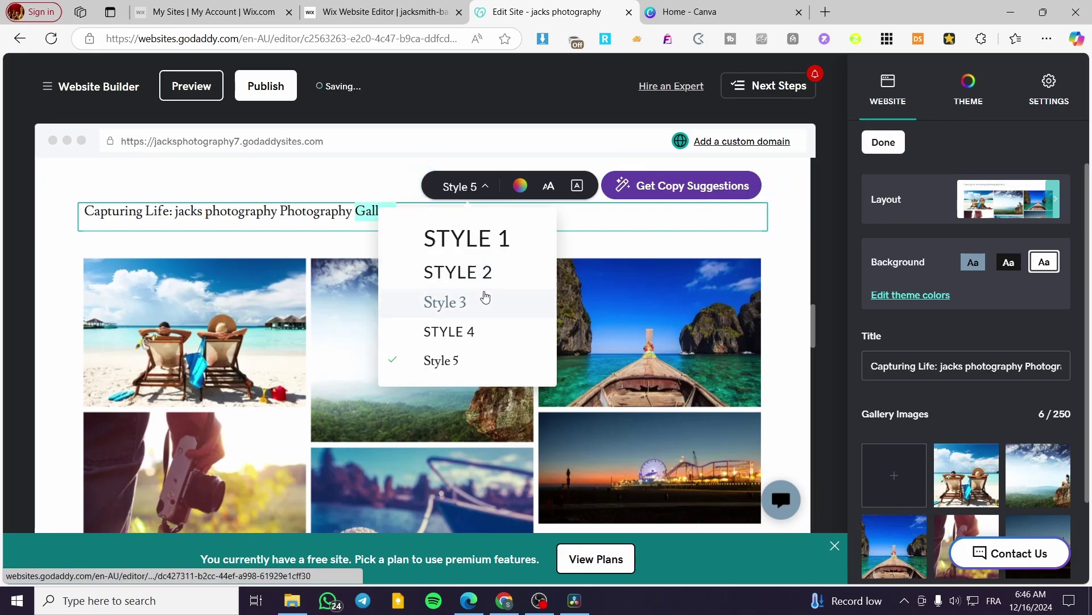
left_click(572, 250)
Check the formatting options of the "Send Message" title and open the Contact Us section's settings.
scroll(647, 254, "down", 10)
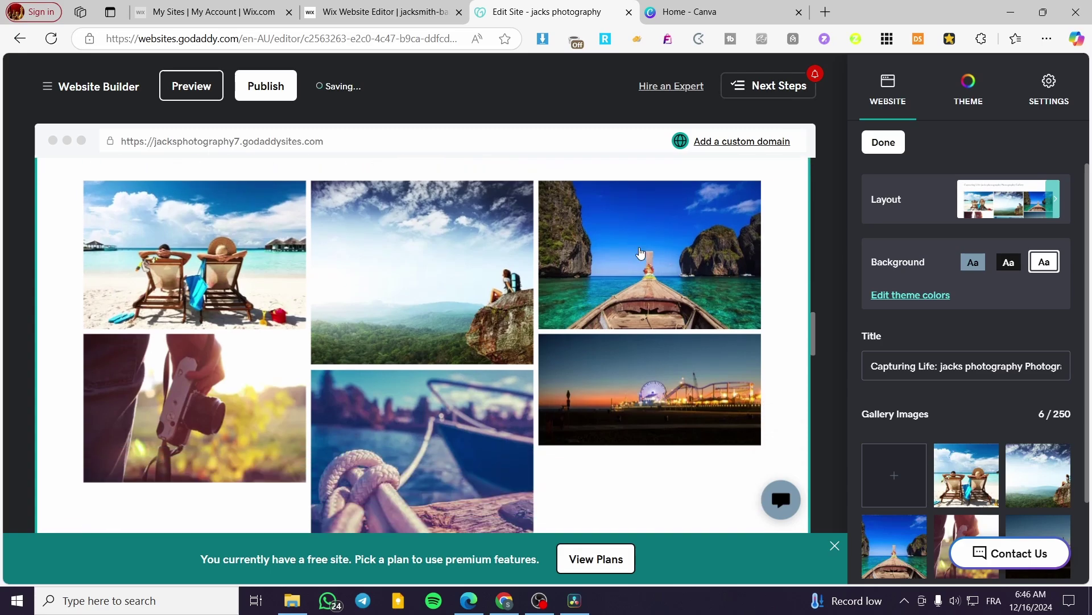
scroll(501, 312, "down", 4)
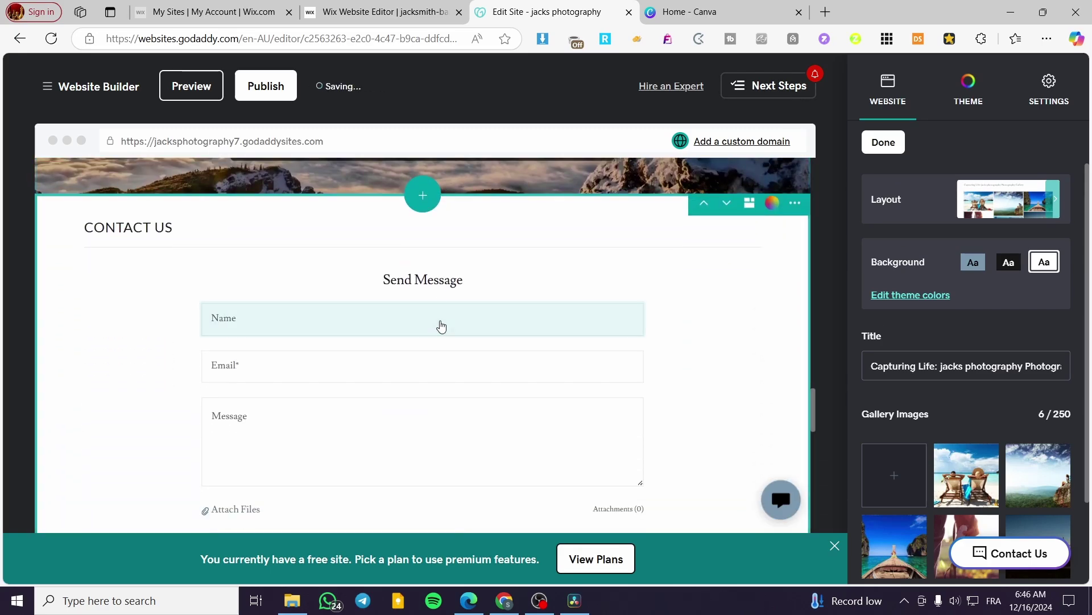
left_click(434, 280)
double_click(471, 282)
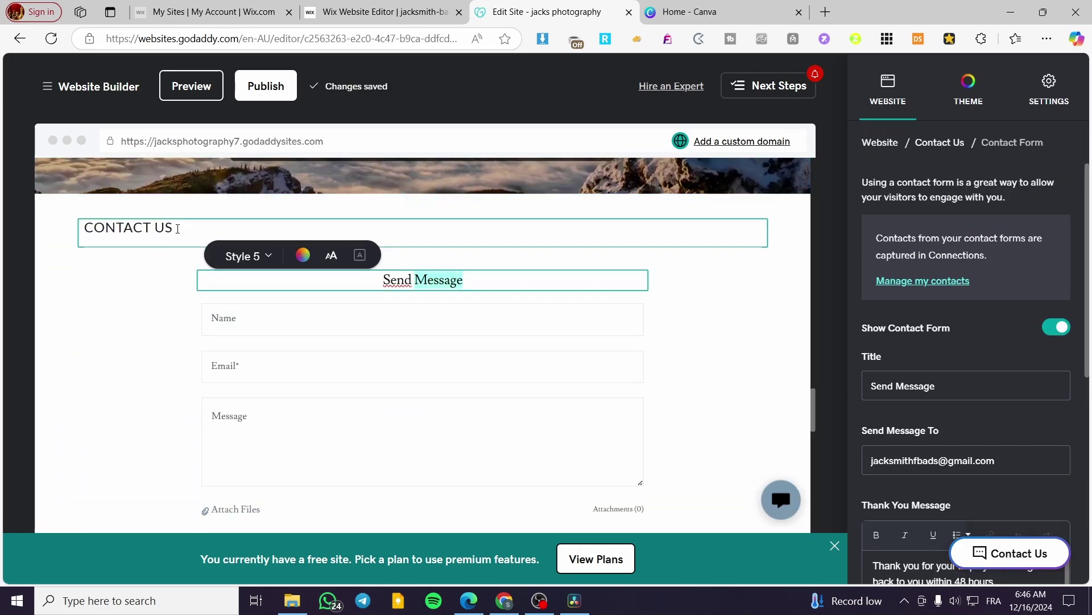
left_click(76, 230)
Compare the formatting options of the contact section's inquiries paragraph and its "Questions or Comments" heading.
scroll(245, 245, "down", 5)
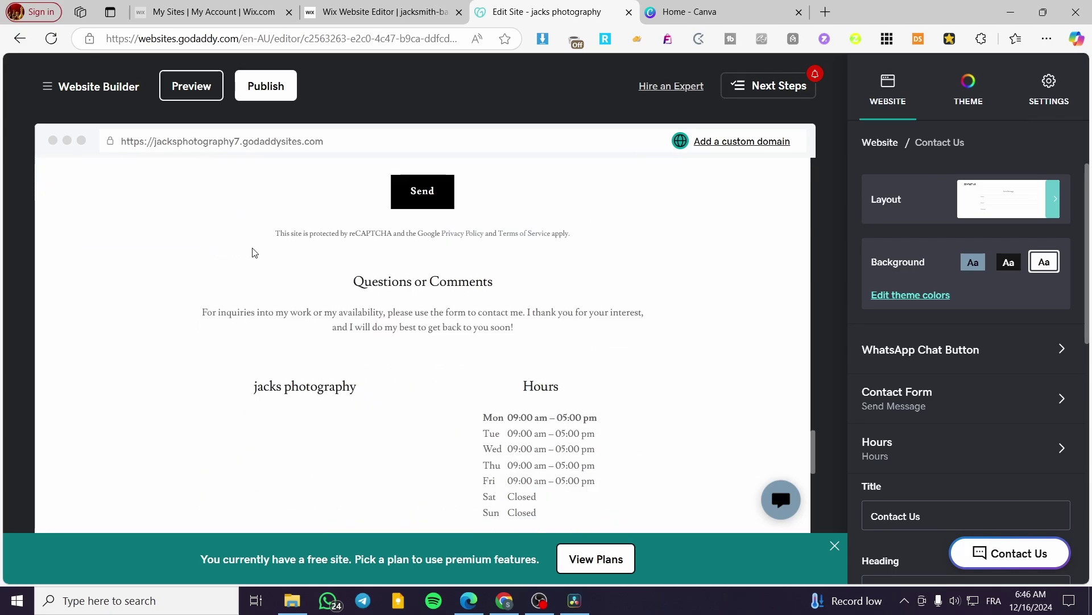
left_click(553, 316)
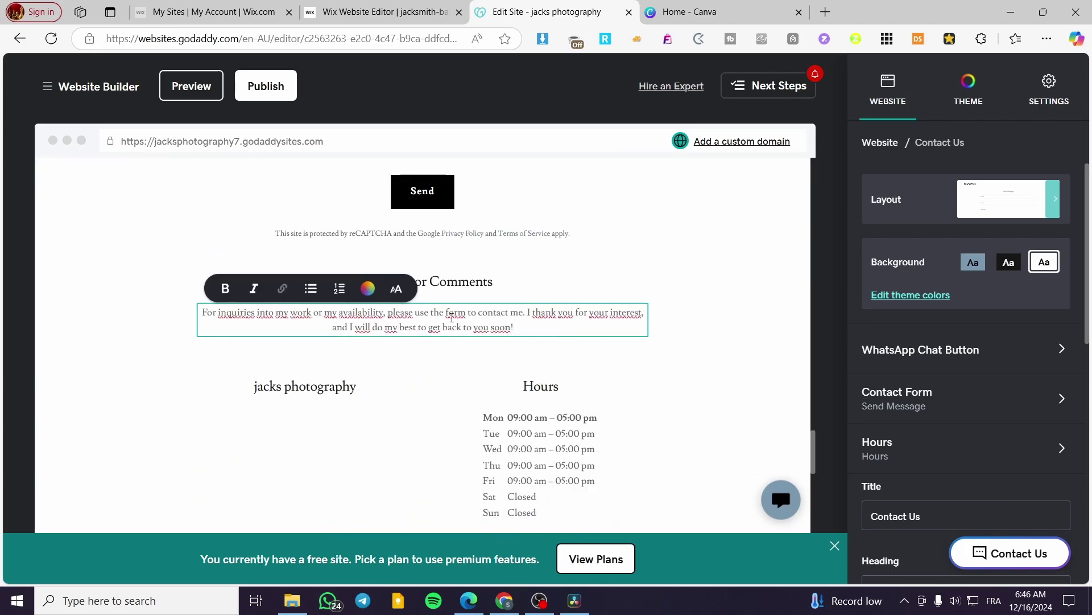
left_click(473, 282)
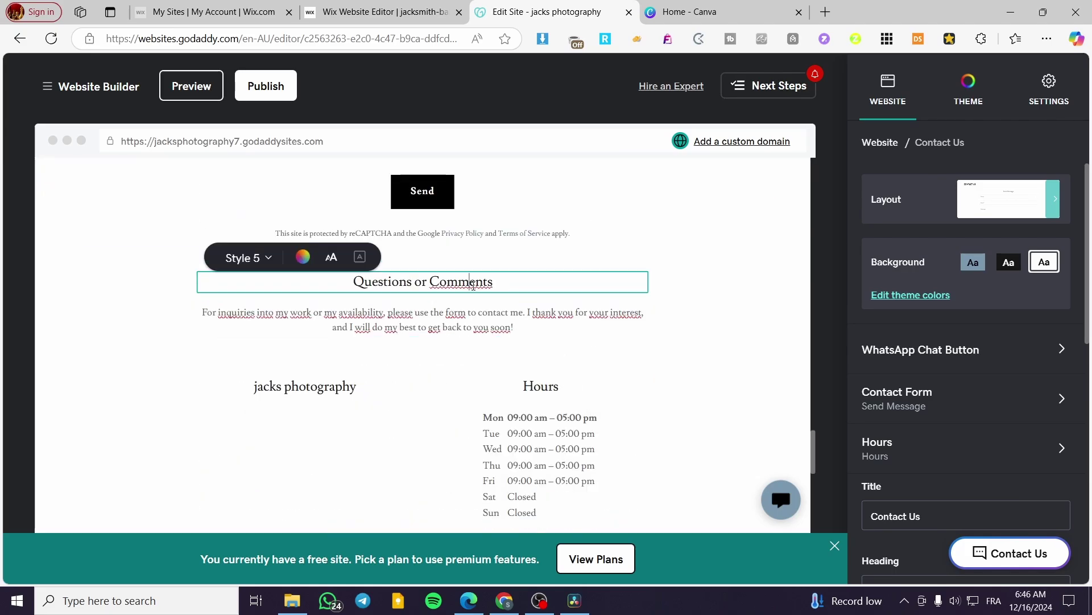
left_click(539, 237)
Fill the My Blog section's intro with the repeated "Example Post" text.
scroll(540, 256, "up", 15)
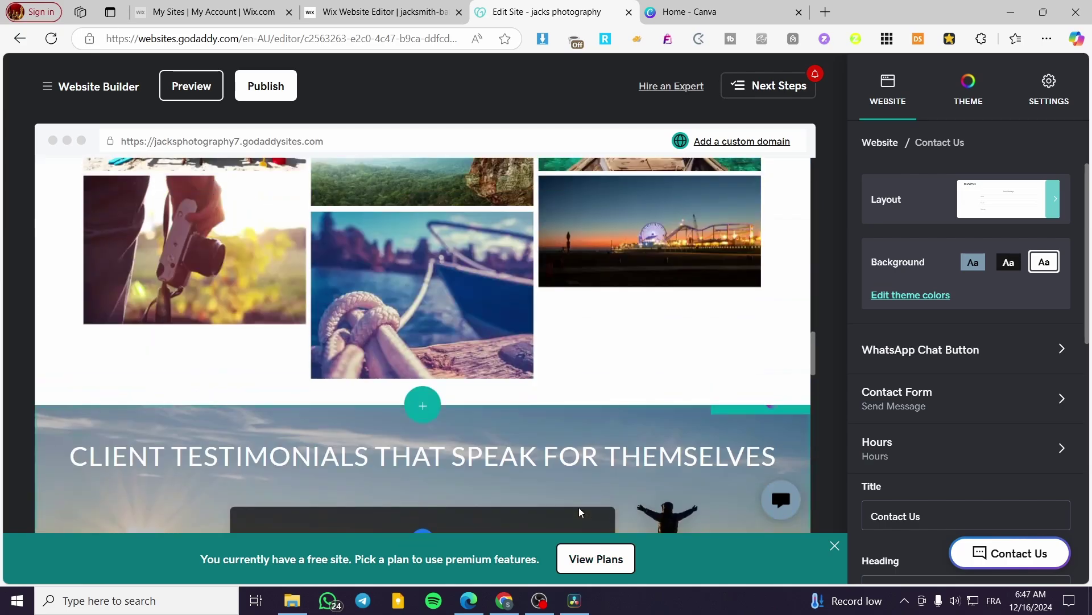
scroll(512, 495, "up", 8)
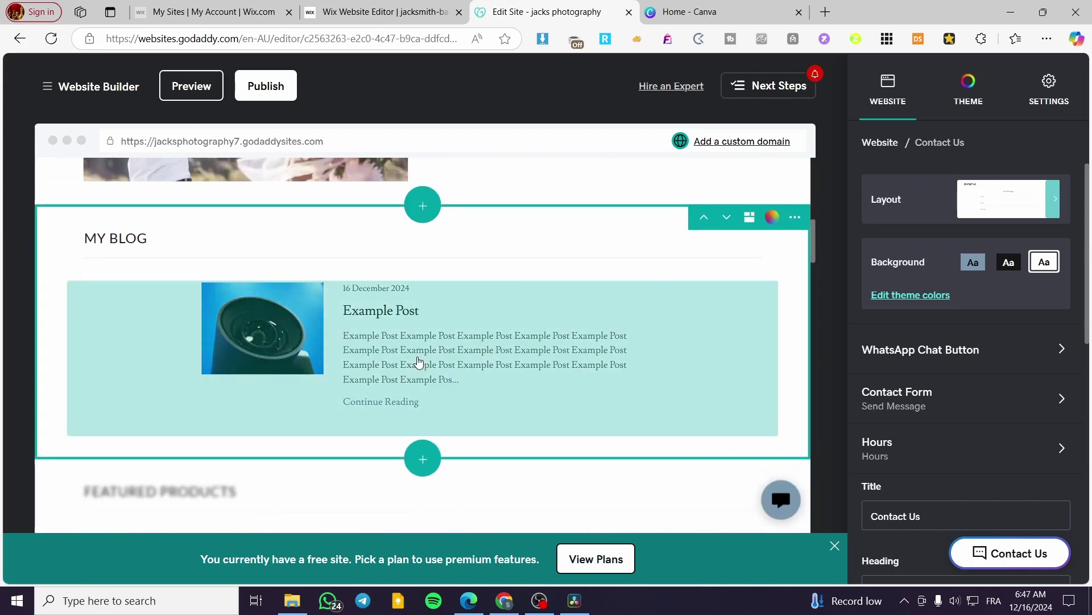
left_click(416, 369)
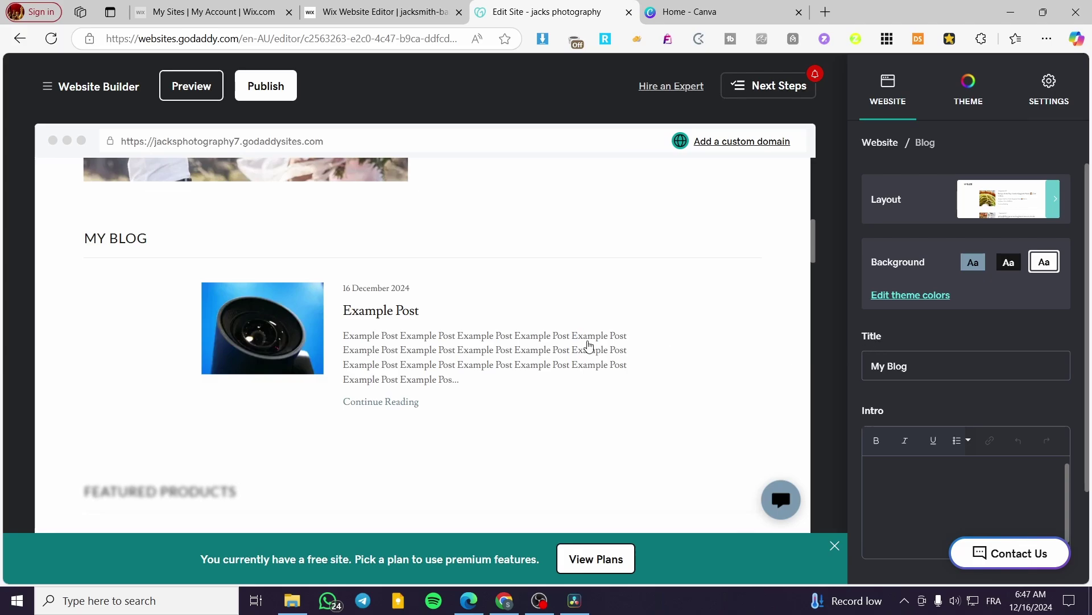
left_click(918, 471)
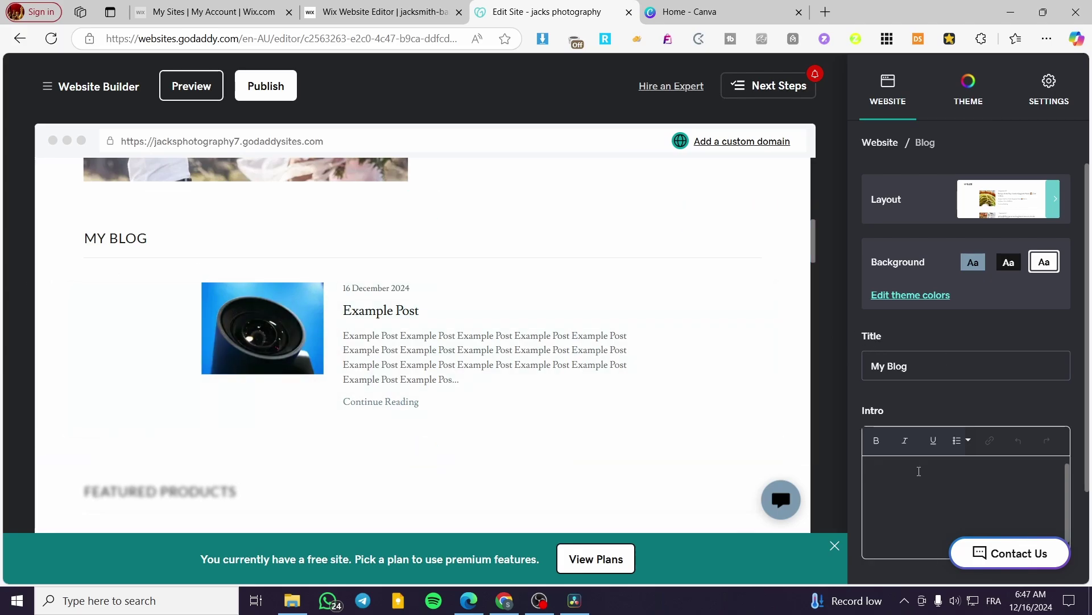
type("Example Post Example Post Example Post Example Post Example Post Example Post Example Post Example Post Example Post Example Post Example Post Example Post Example Post Example Post Example Post Example Post Example Post Example Post Example Post Example Post Example Post Example Post Example Post Example Post Example Post Example Post Example Post Example Post")
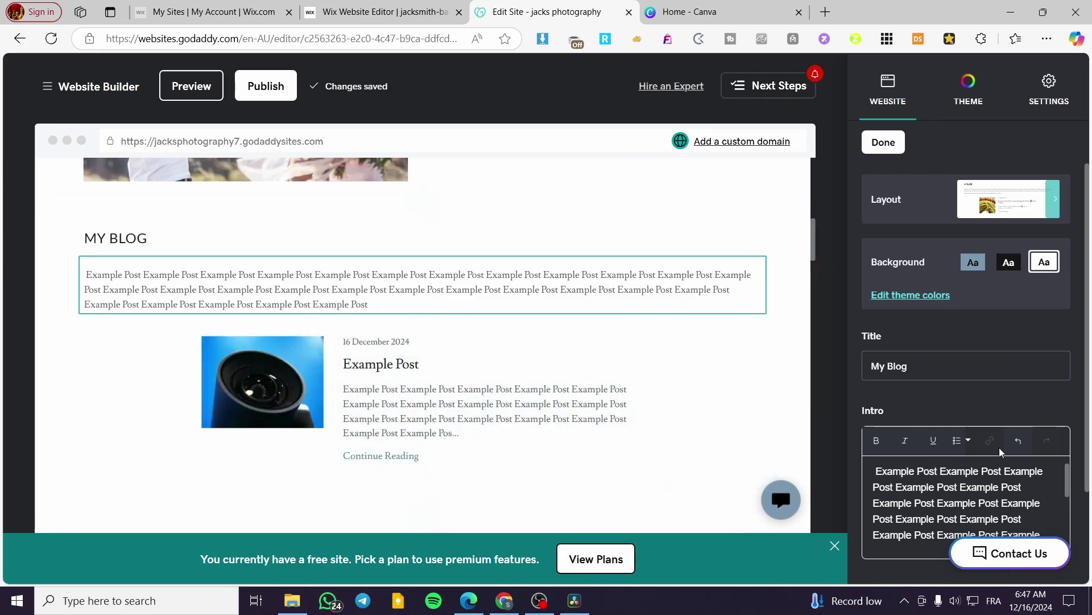
Start a Website URL link on the second "Example" word in the My Blog intro.
scroll(999, 447, "down", 2)
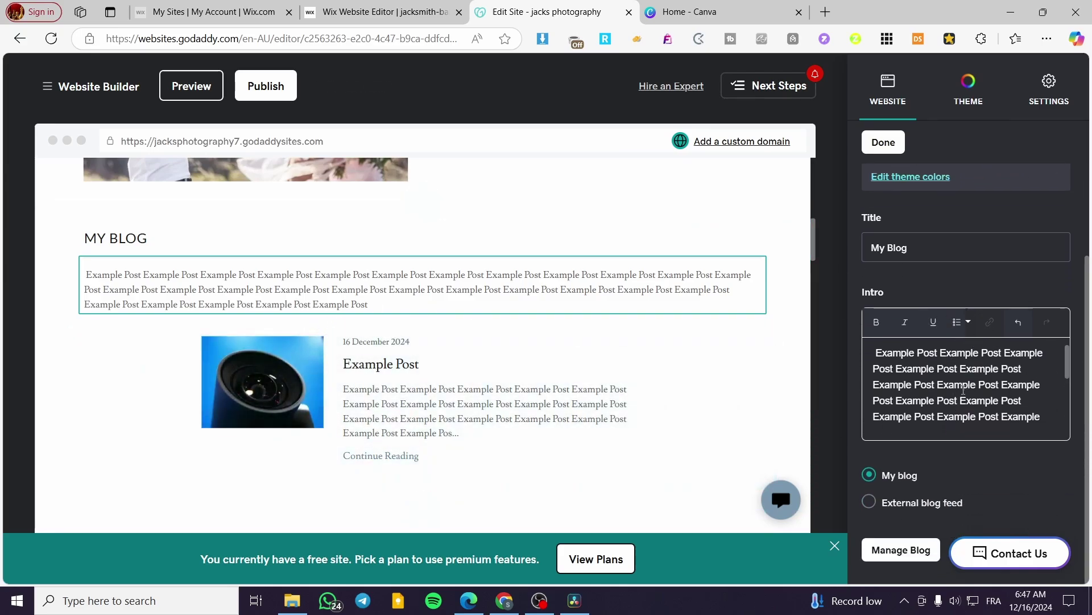
left_click_drag(962, 365, 932, 359)
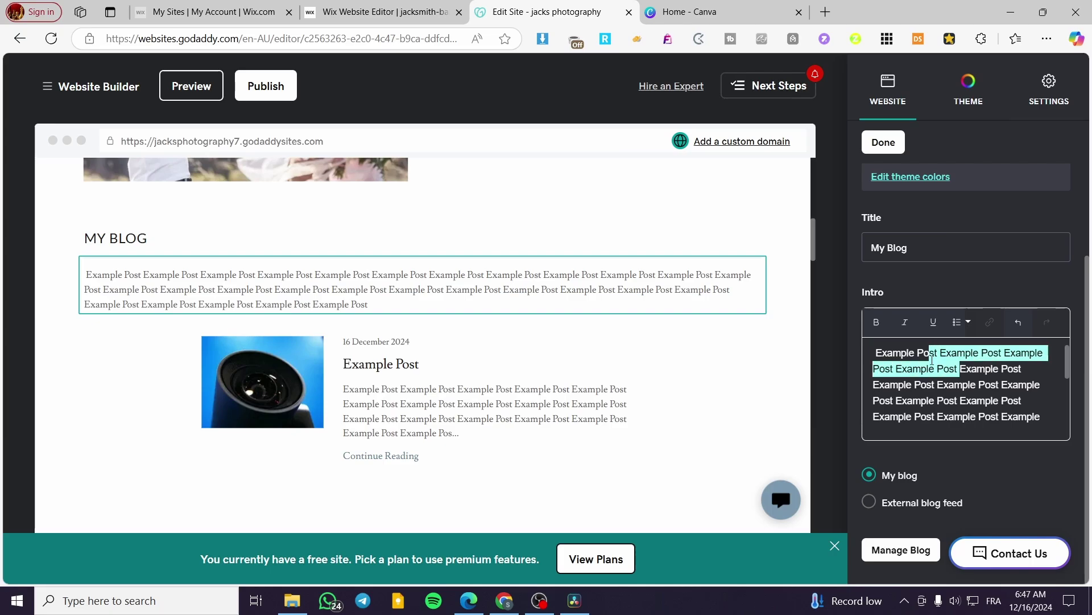
left_click(878, 352)
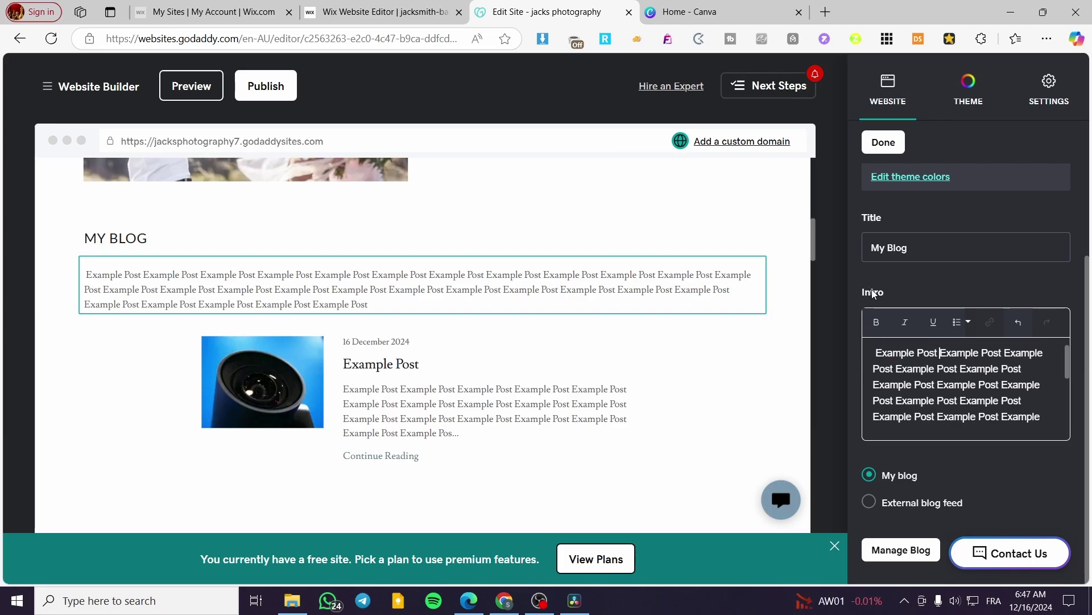
left_click_drag(941, 353, 980, 352)
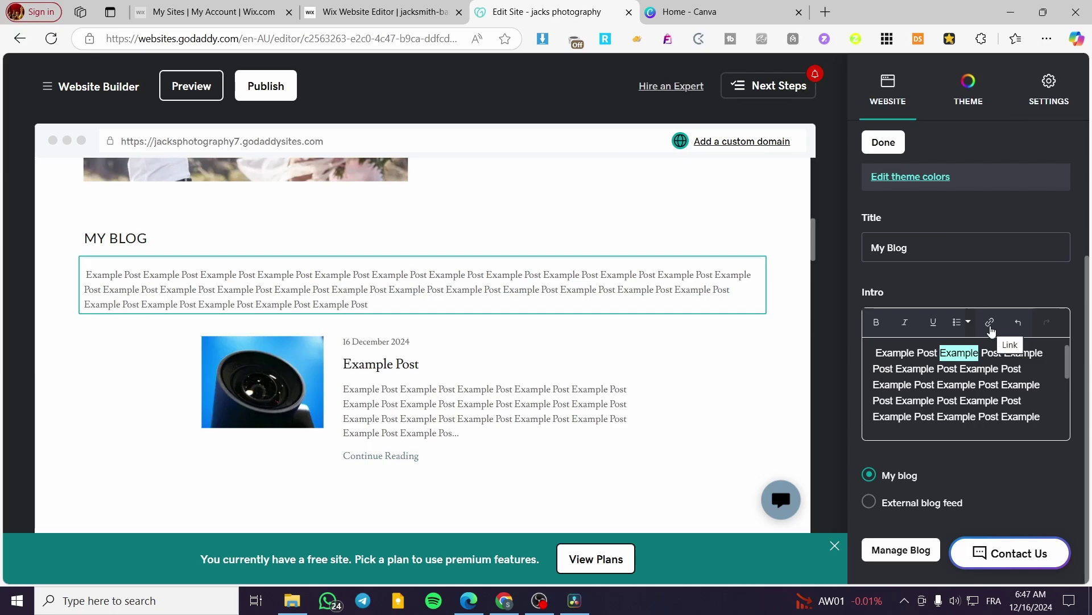
left_click(989, 324)
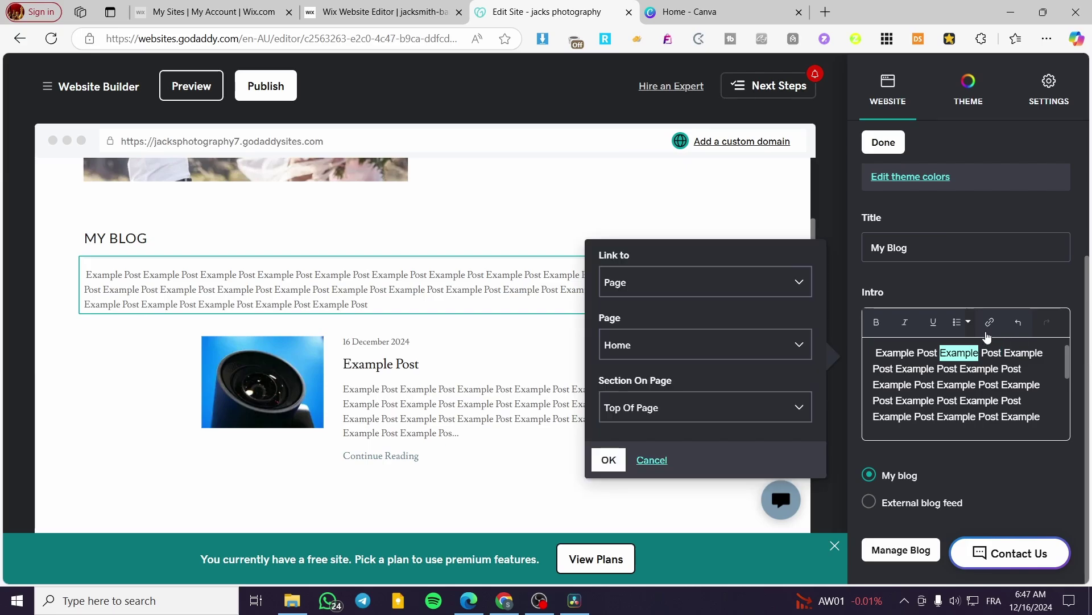
left_click(682, 284)
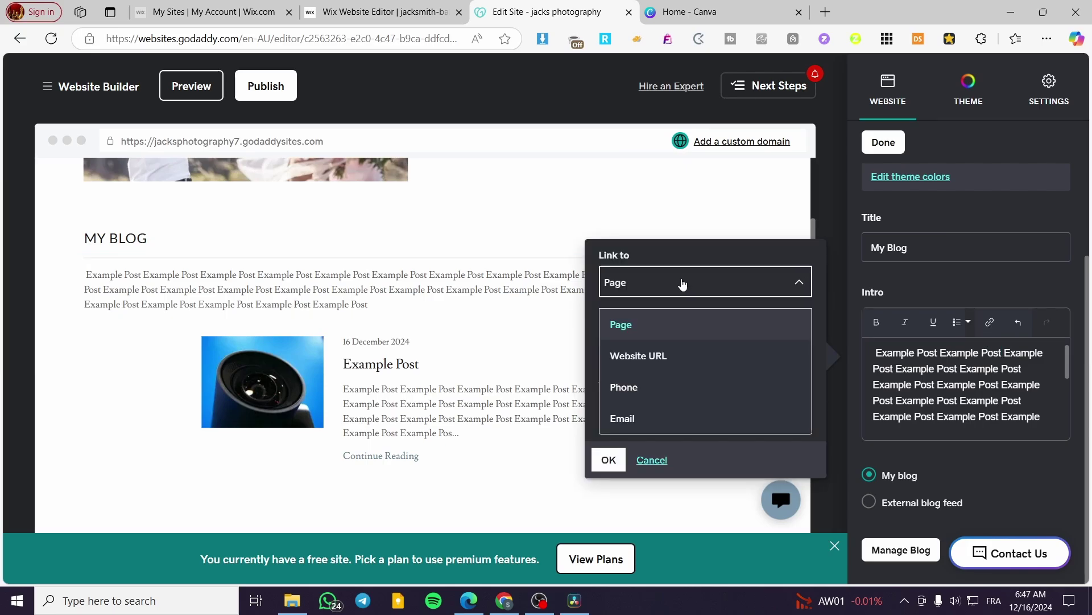
left_click(694, 356)
Copy the Canva home page address from its open browser tab and apply it as the intro link's URL.
left_click(689, 12)
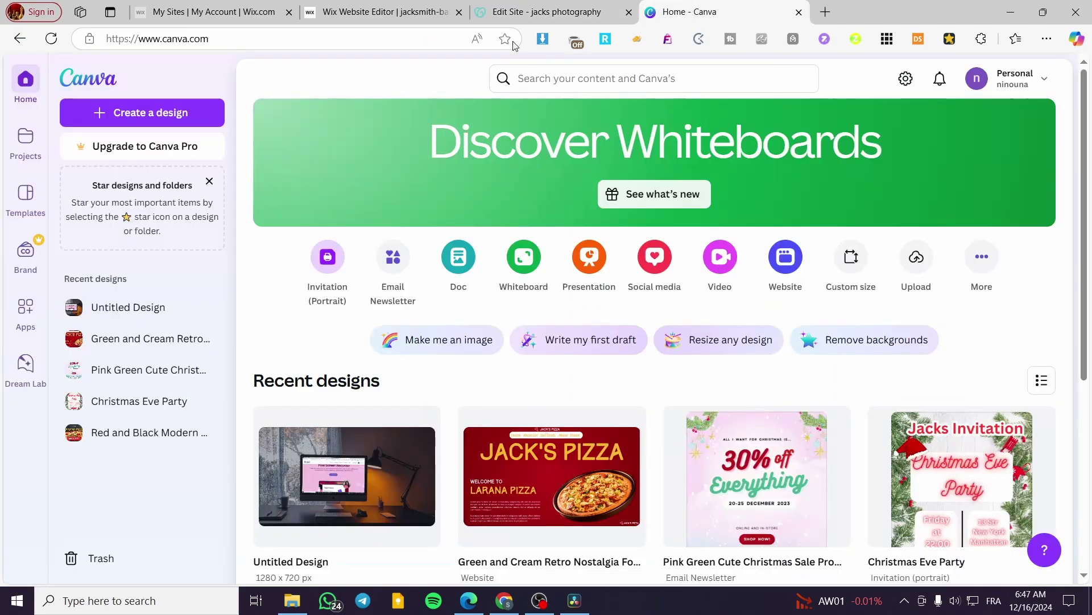
left_click(322, 38)
key("ctrl+c")
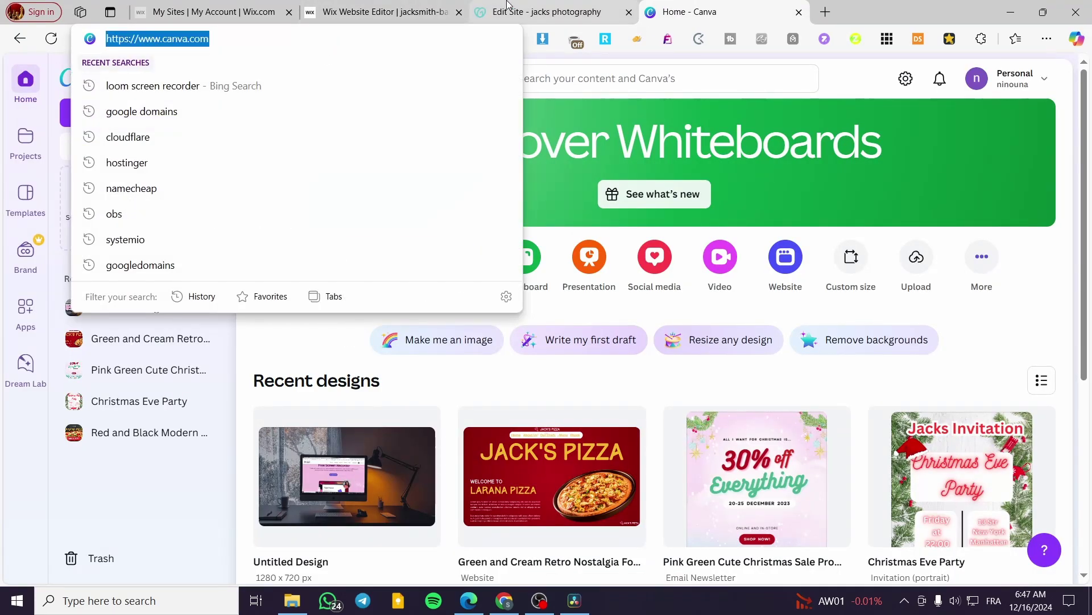
left_click(546, 12)
left_click(722, 344)
key("ctrl+v")
key("Return")
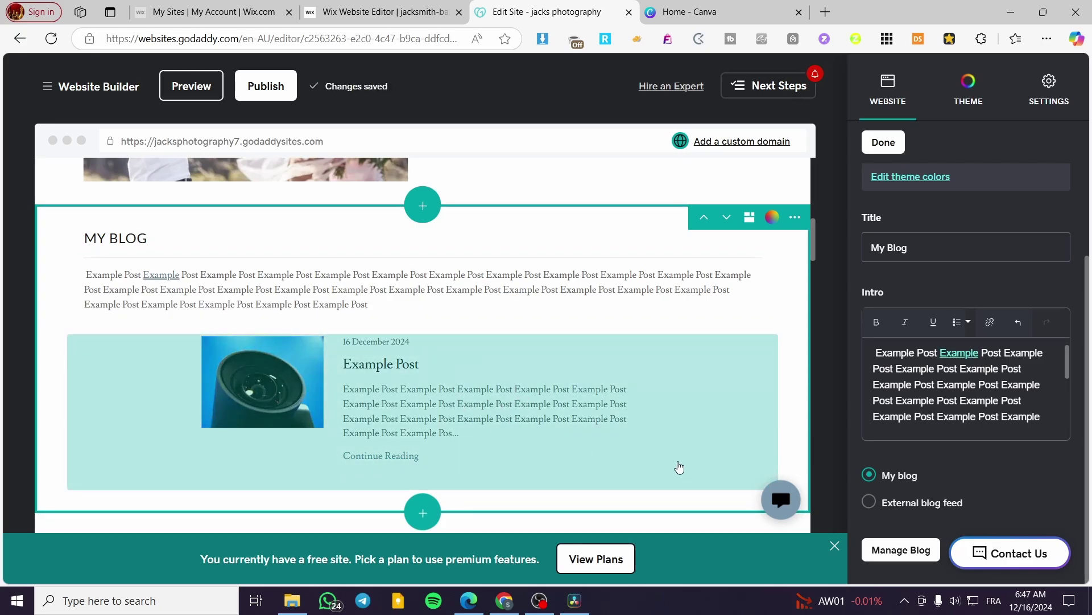
Go from the My Blog section to the blog post manager and open Example Post for editing.
scroll(410, 373, "down", 1)
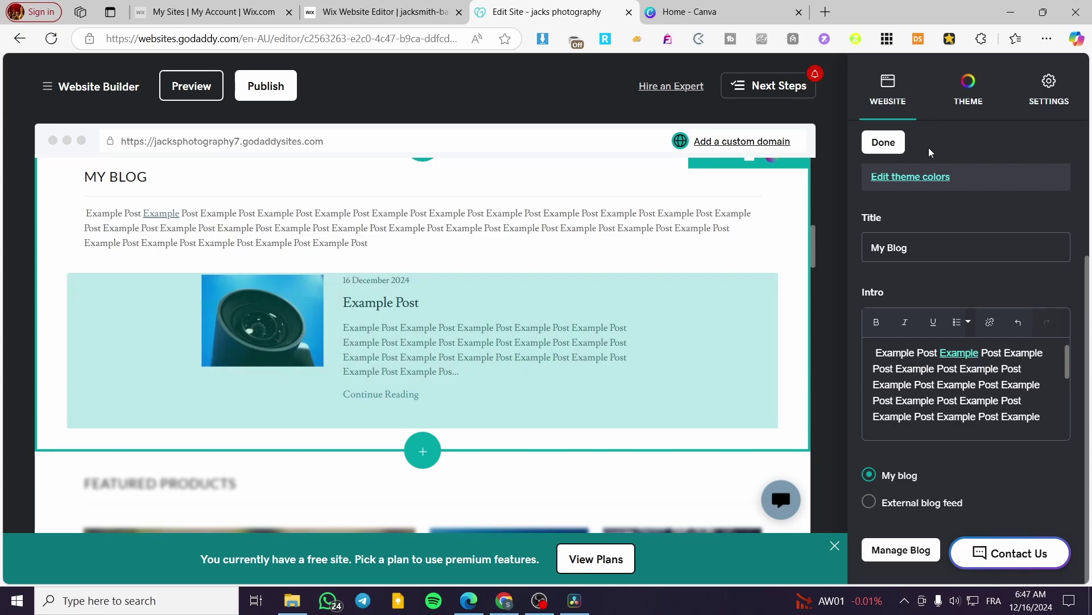
left_click(456, 324)
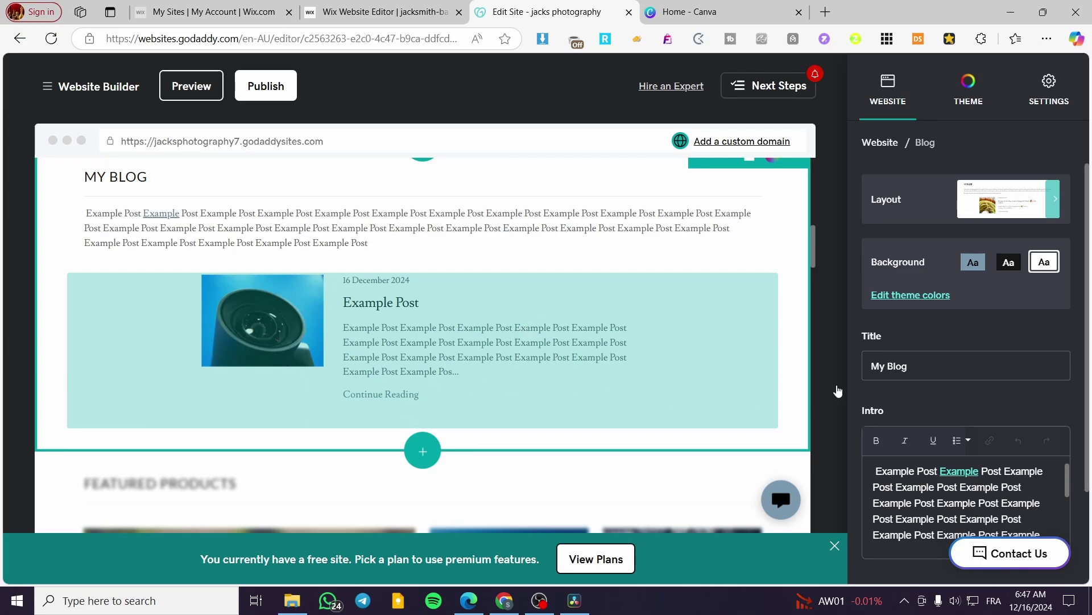
scroll(949, 449, "down", 2)
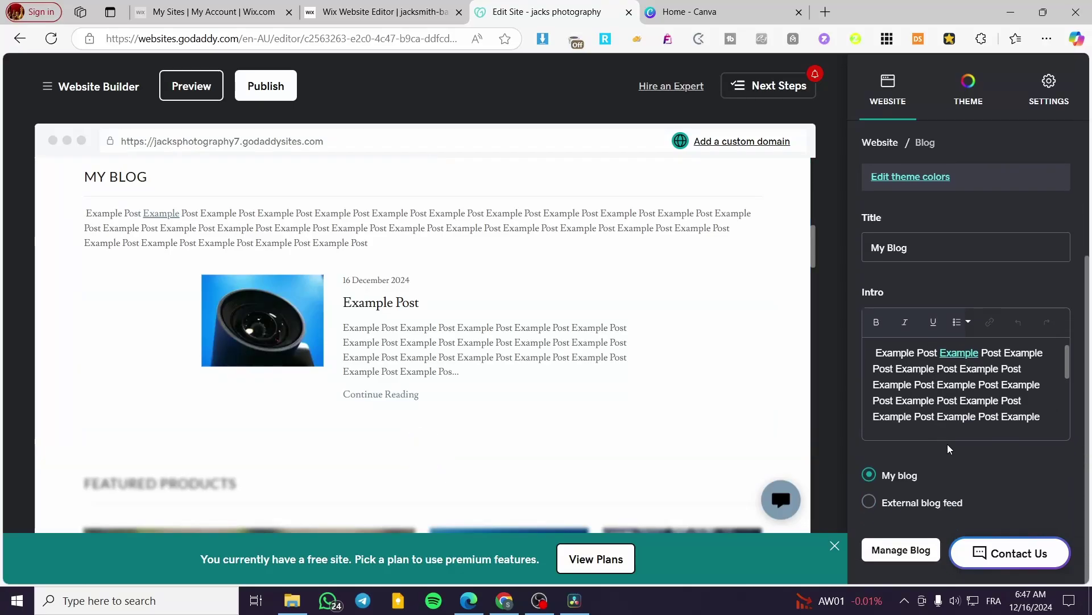
left_click(891, 552)
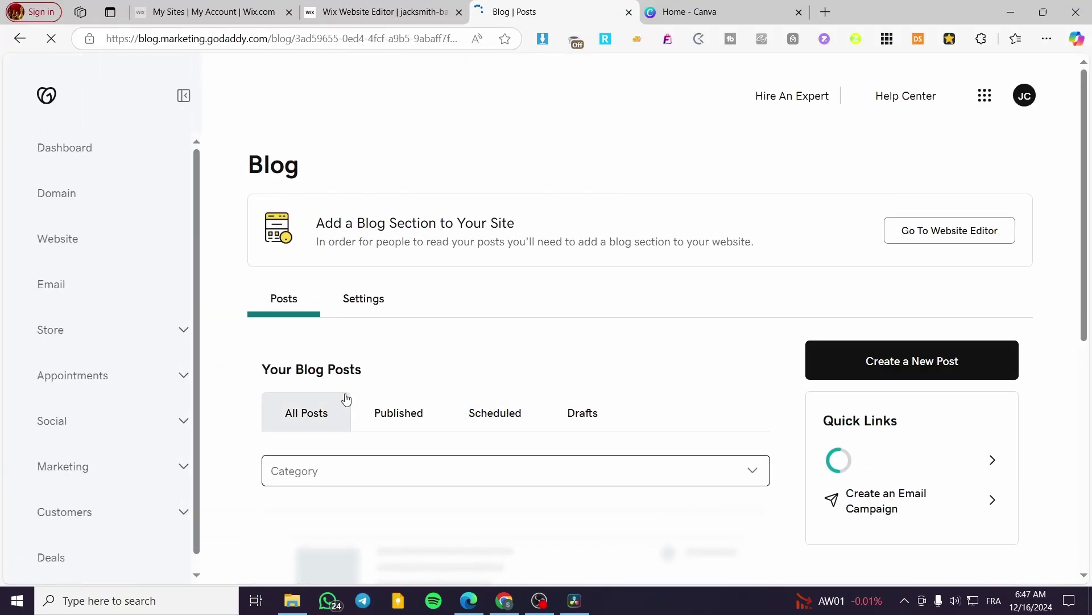
scroll(346, 398, "down", 3)
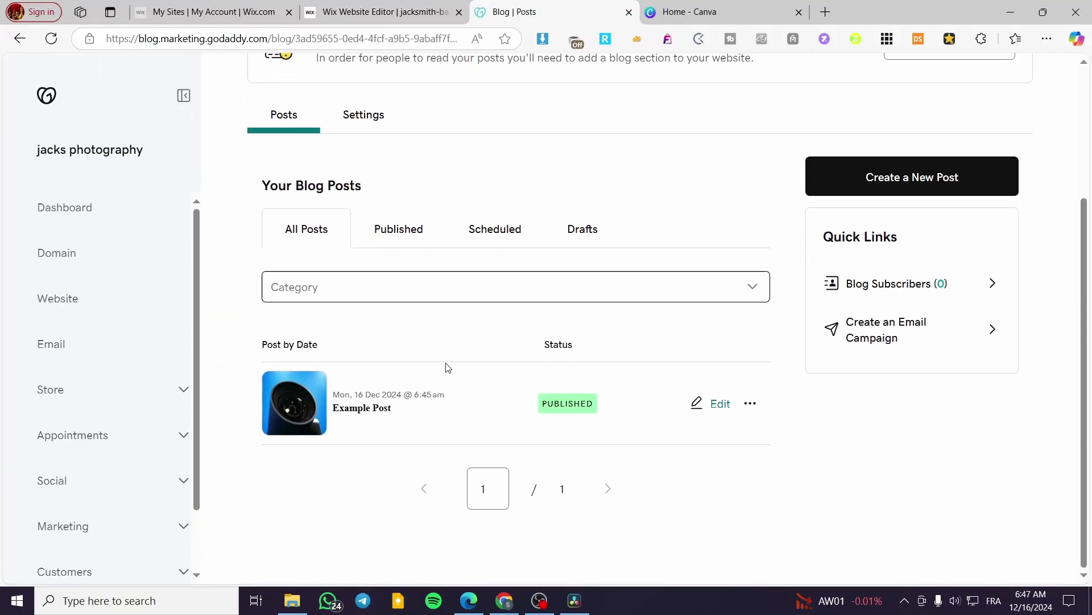
left_click(731, 407)
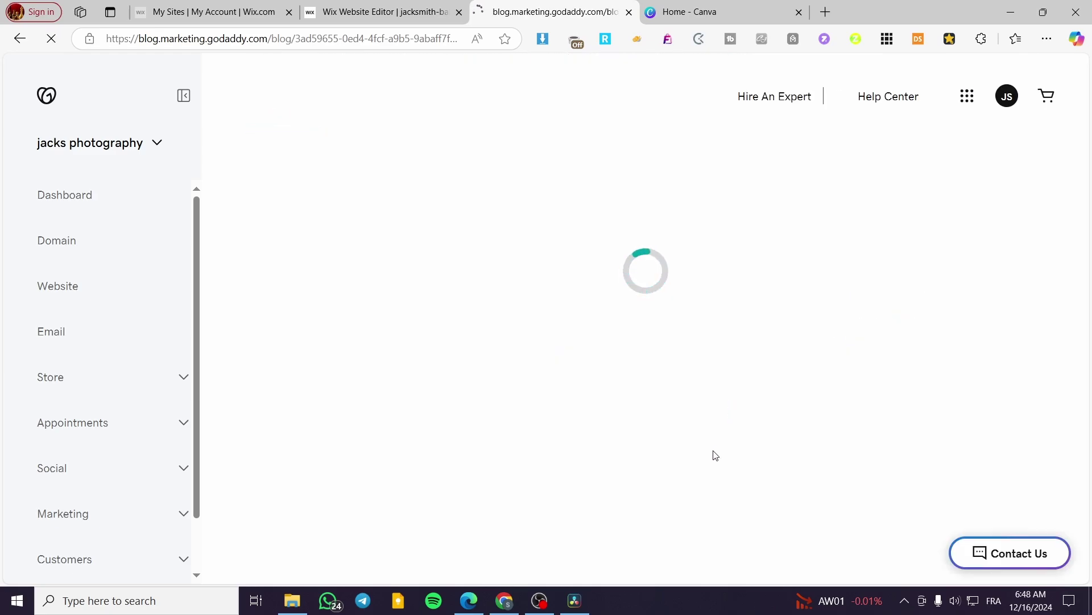
scroll(550, 296, "down", 5)
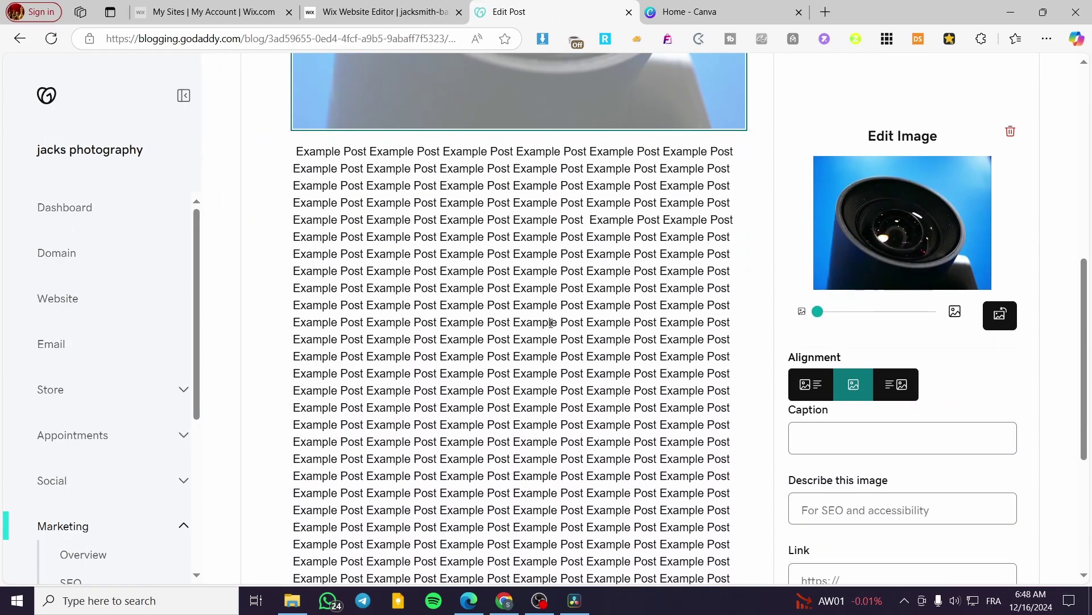
left_click(551, 324)
left_click_drag(560, 272, 524, 271)
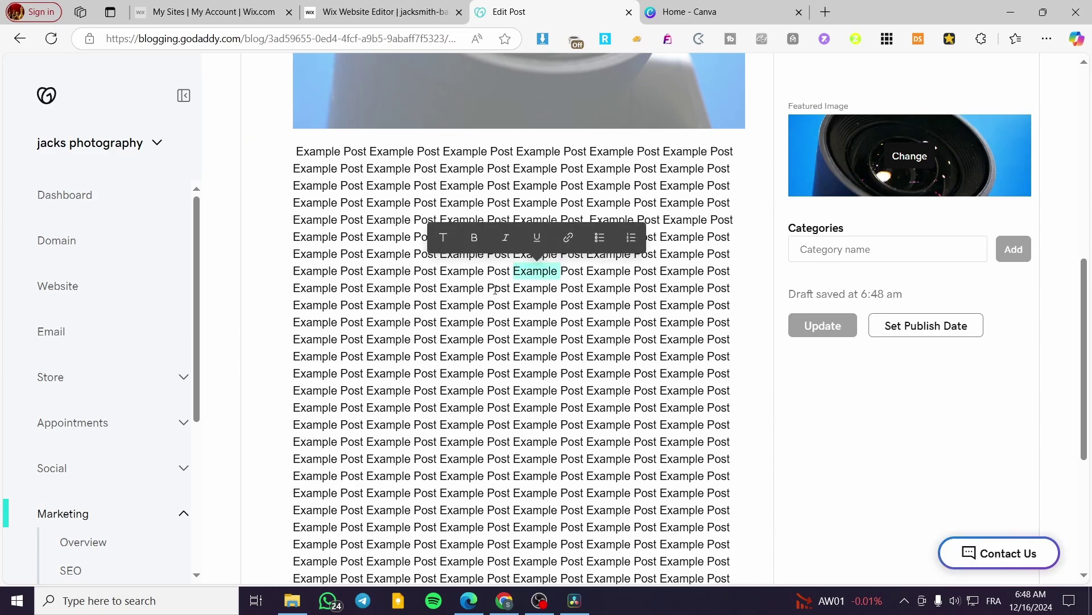
left_click(569, 238)
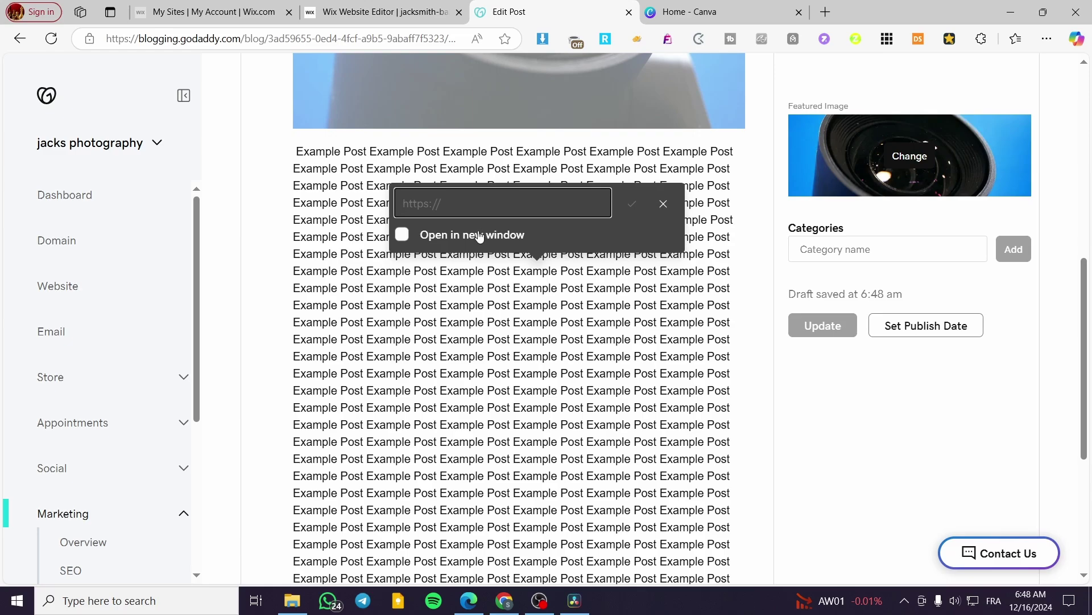
key("ctrl+v")
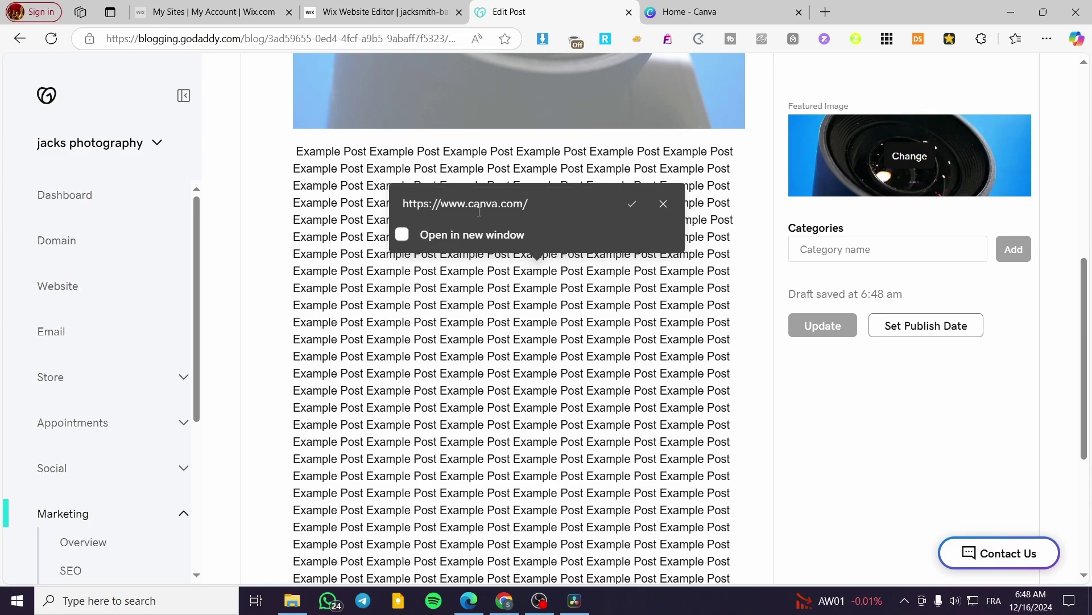
left_click(402, 236)
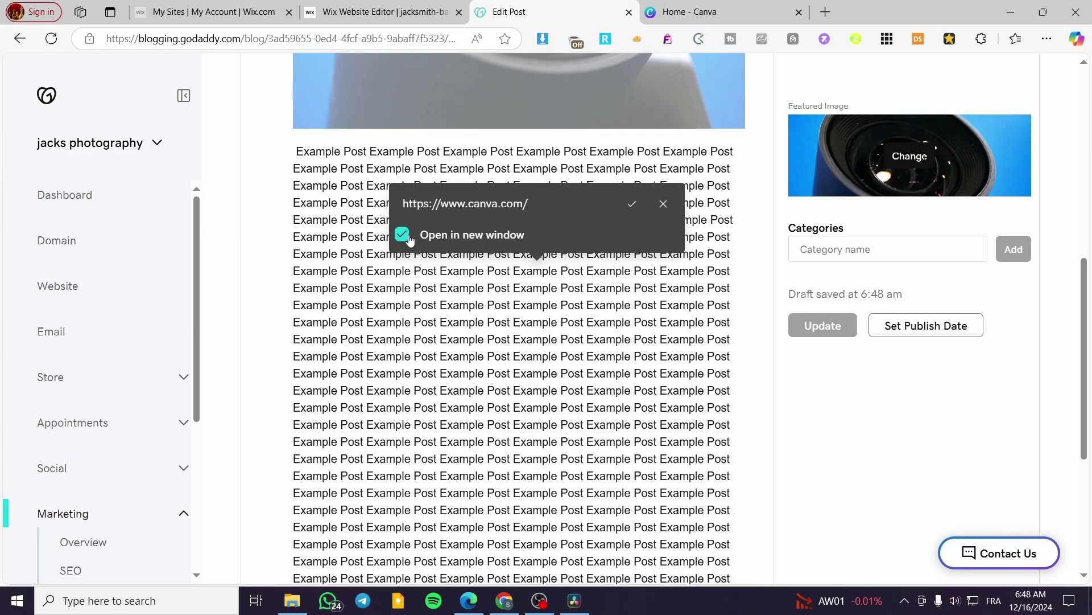
left_click(633, 204)
left_click(834, 325)
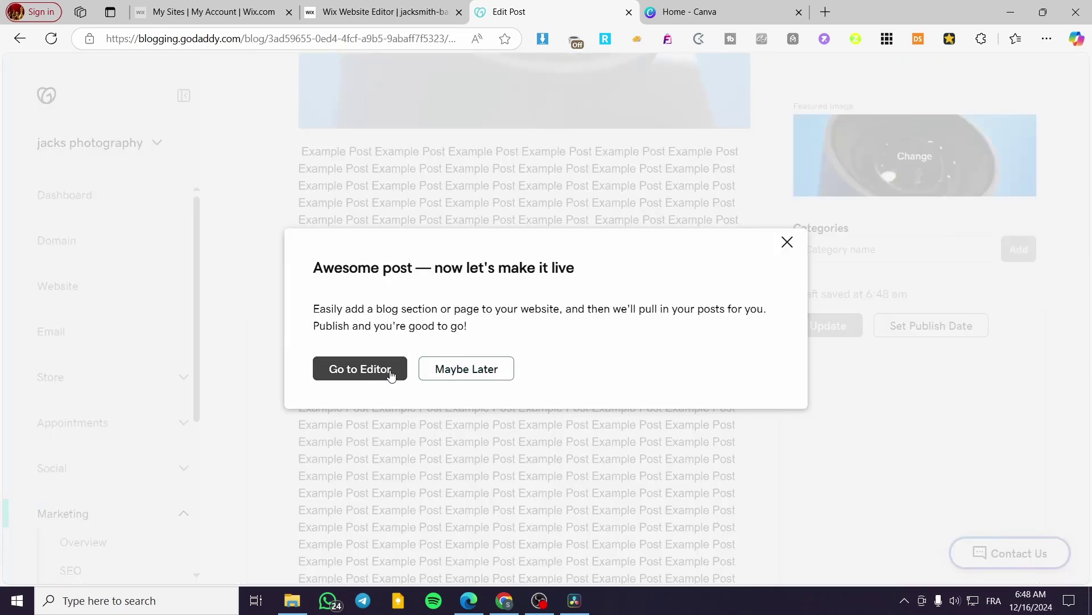
Return to the jacks photography website editor and go to the My Blog section on the home page.
left_click(391, 375)
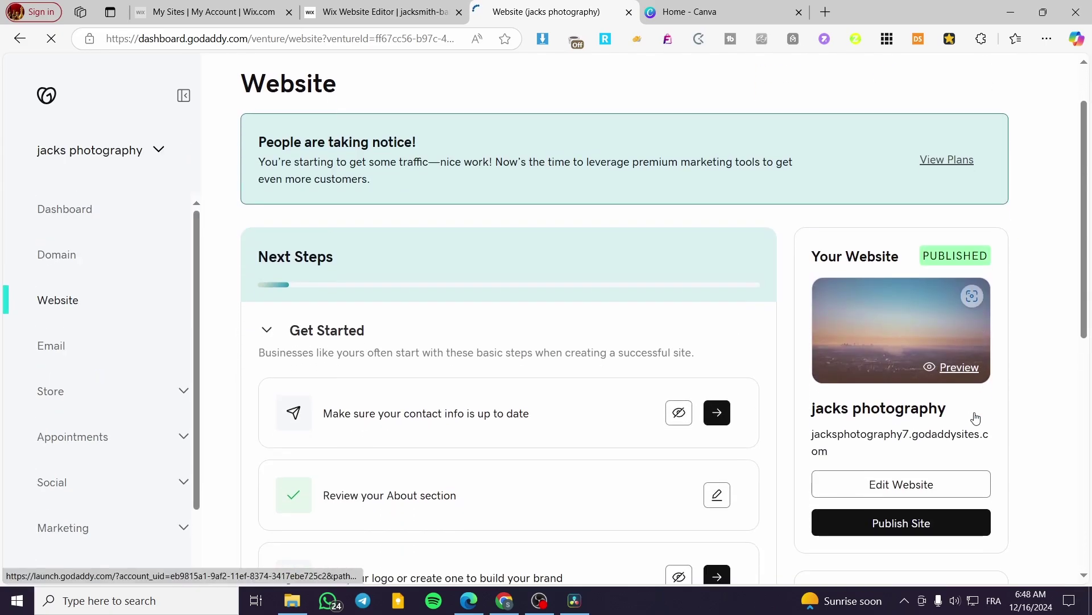
scroll(929, 483, "down", 1)
left_click(929, 483)
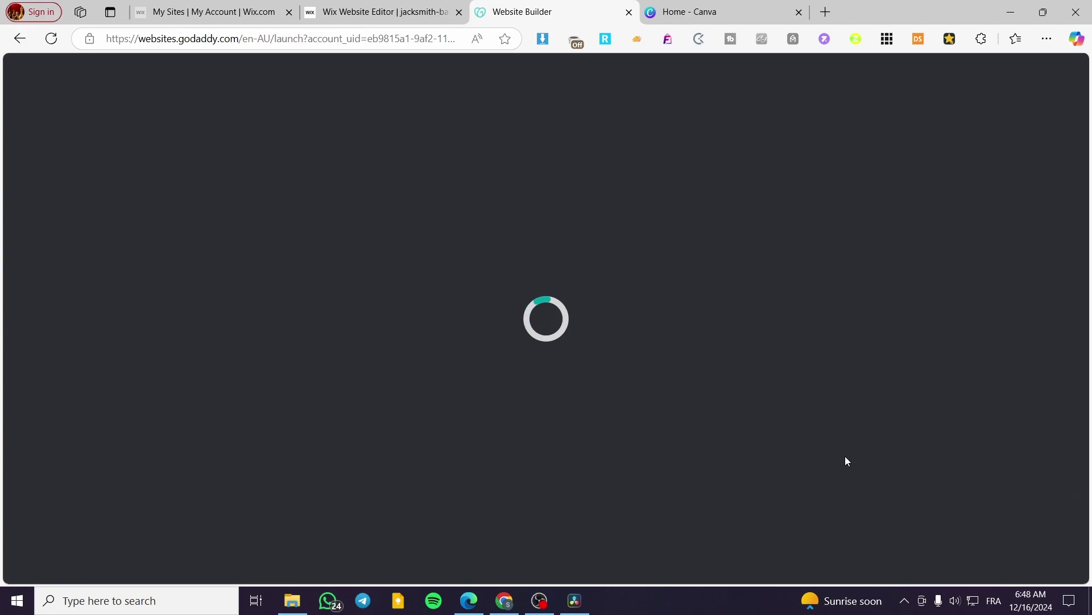
scroll(495, 409, "down", 10)
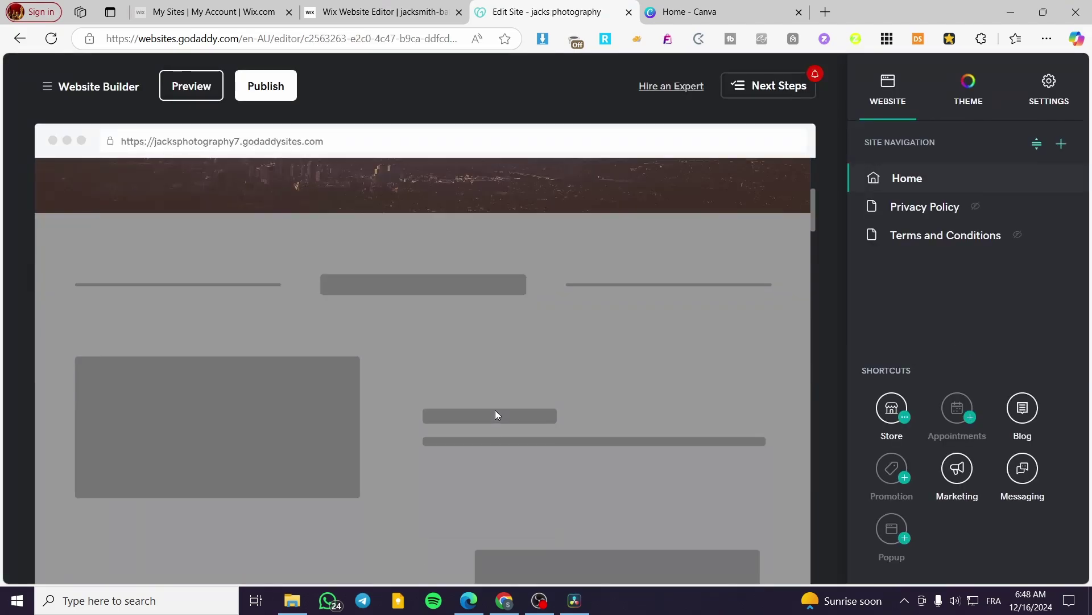
scroll(493, 410, "down", 3)
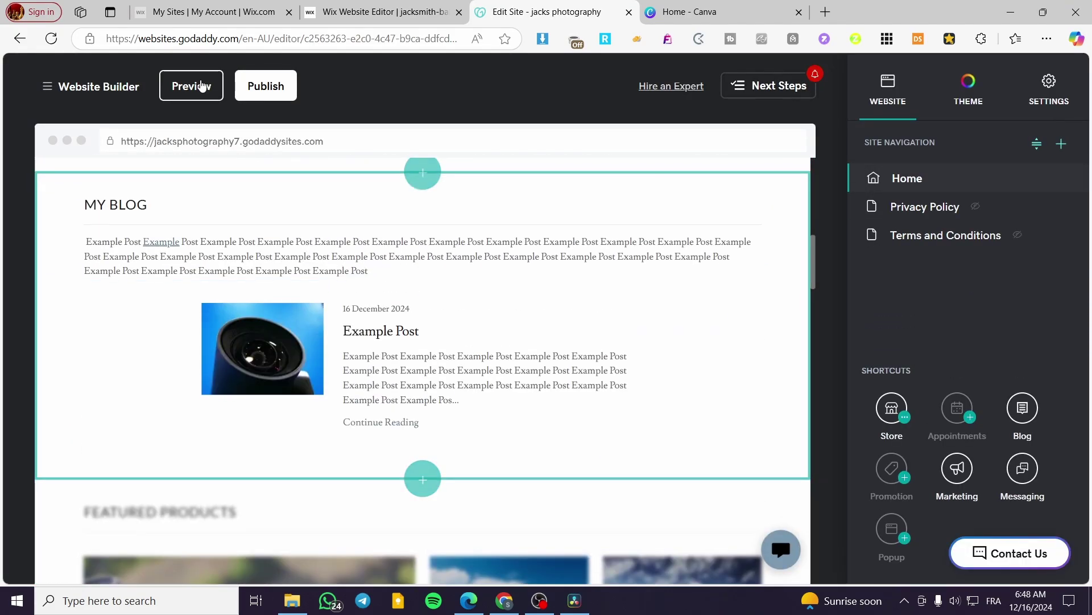
Preview the site and open the full Example Post to review its body text.
left_click(201, 85)
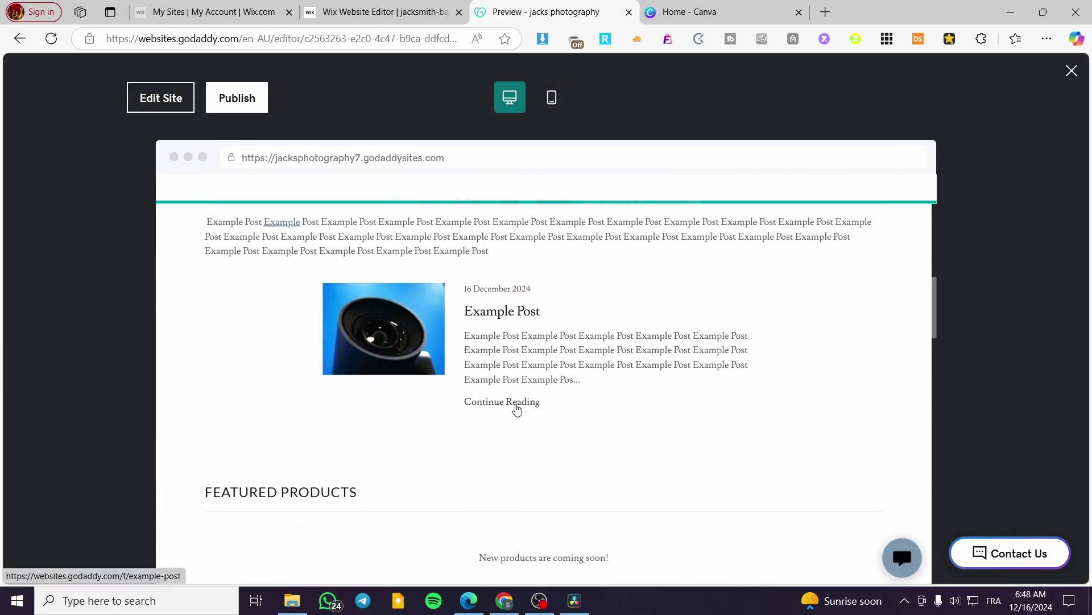
left_click(446, 404)
scroll(517, 408, "down", 7)
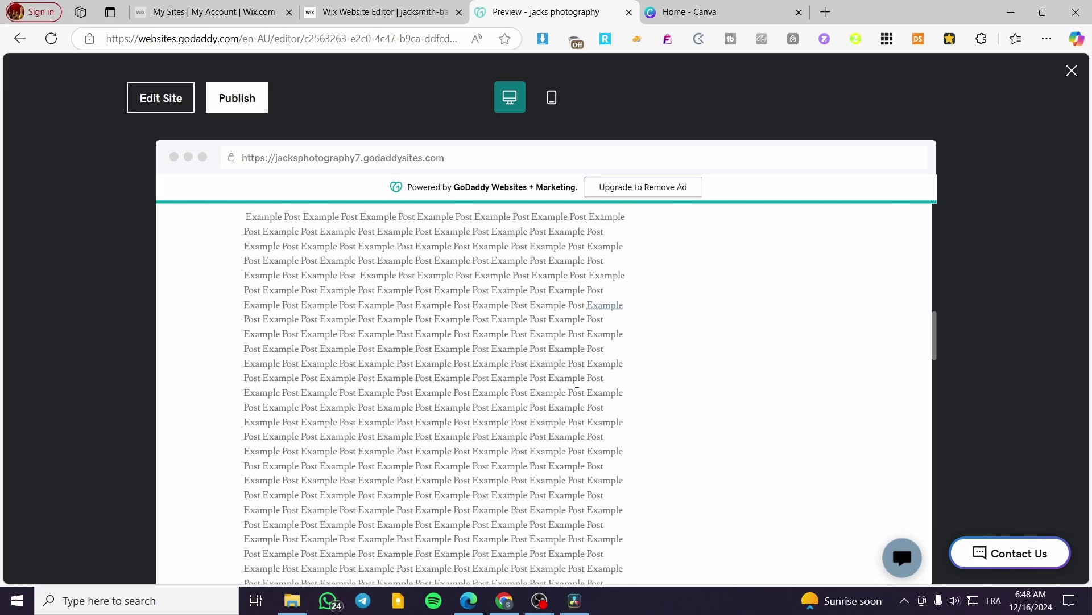
scroll(576, 383, "down", 5)
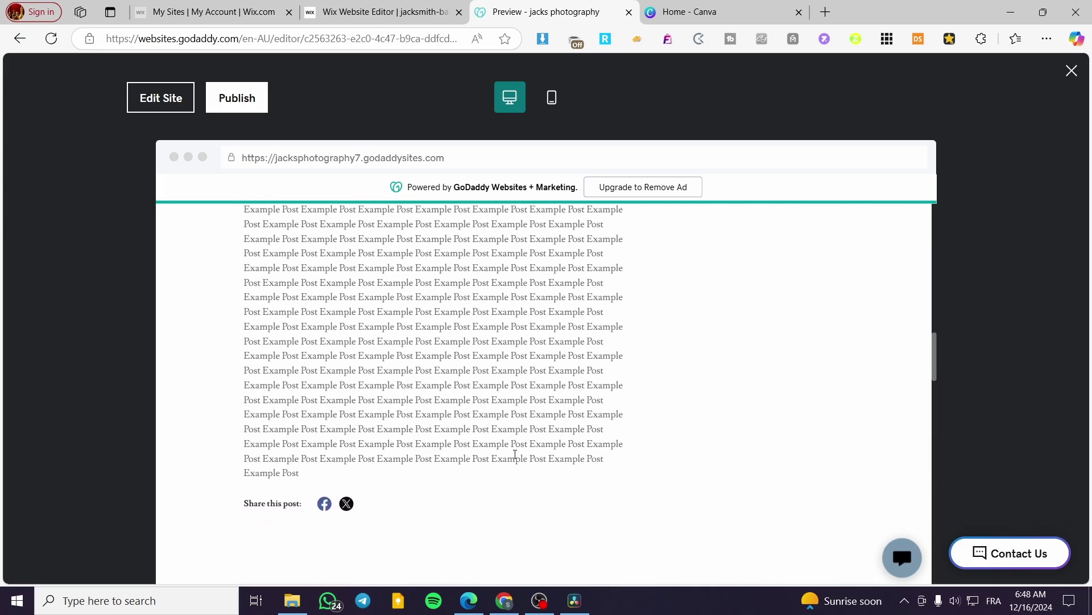
Test the linked "Example" word in the previewed post and close the Canva tab it opens.
scroll(506, 448, "up", 5)
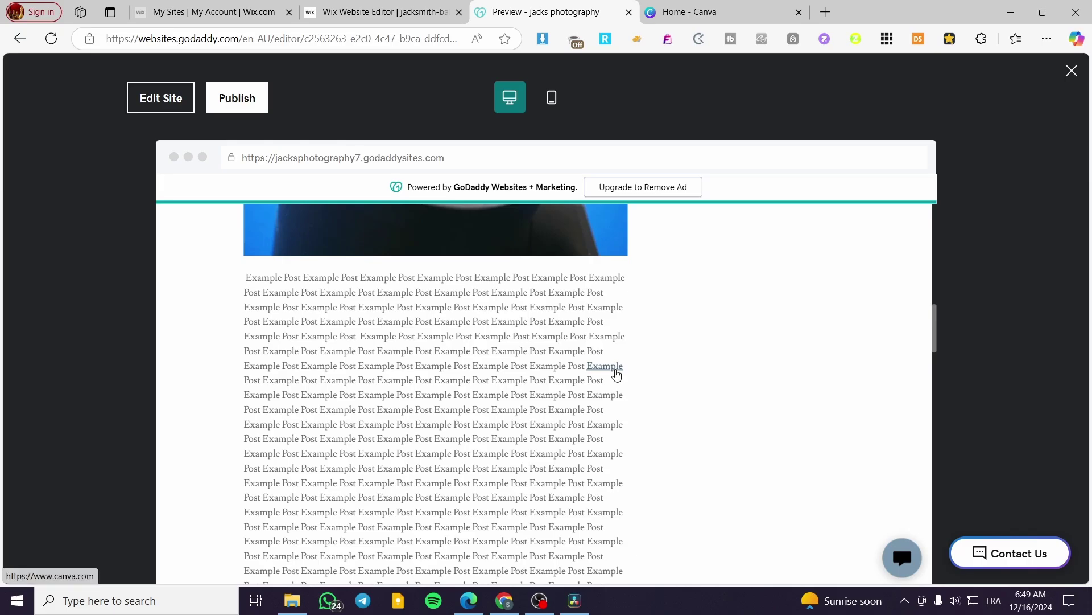
left_click(615, 371)
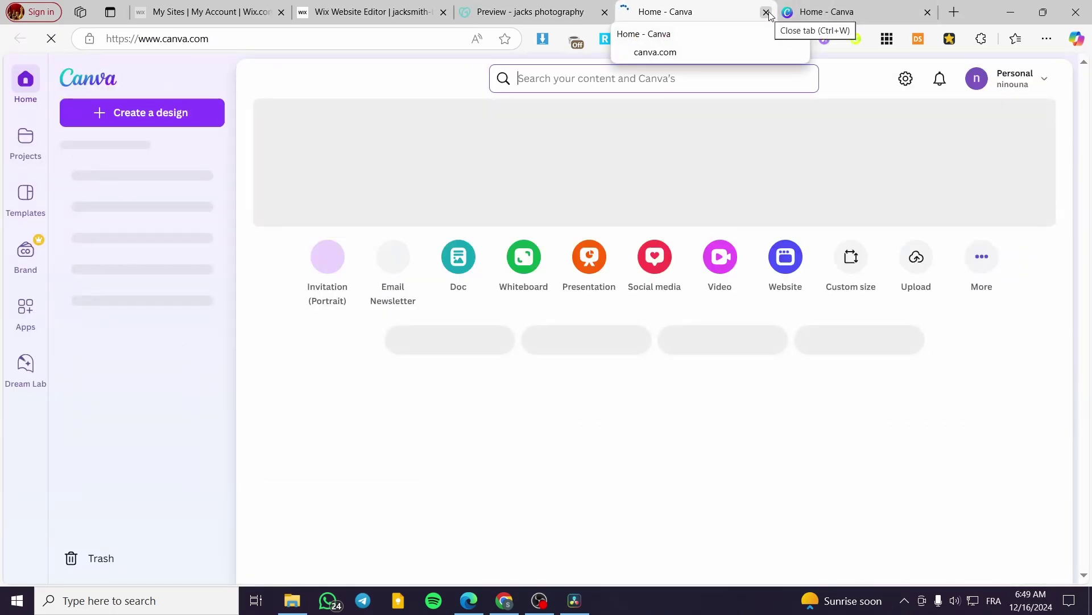
left_click(767, 12)
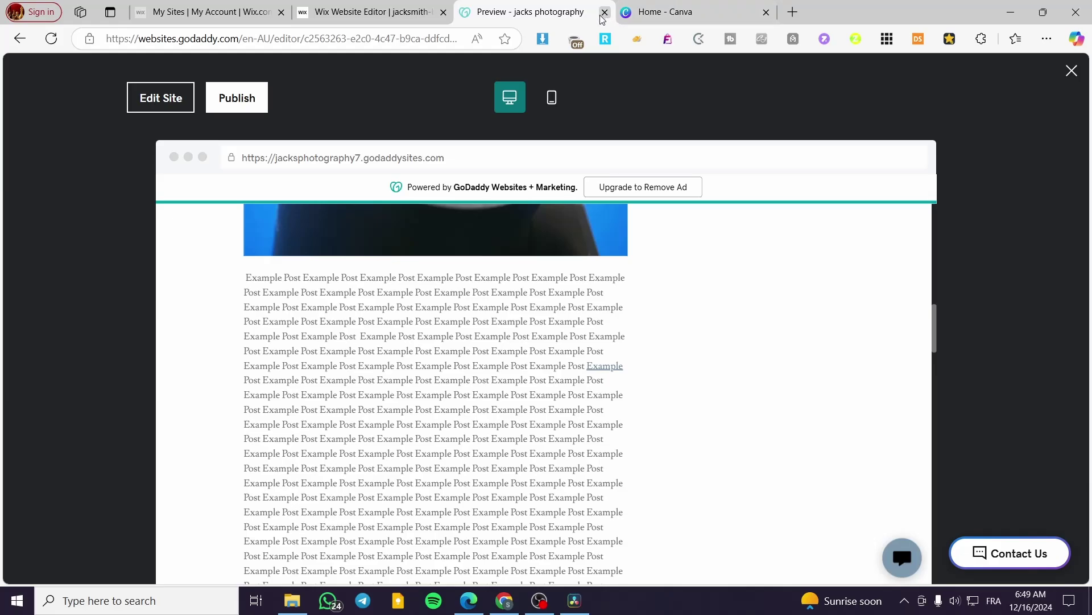